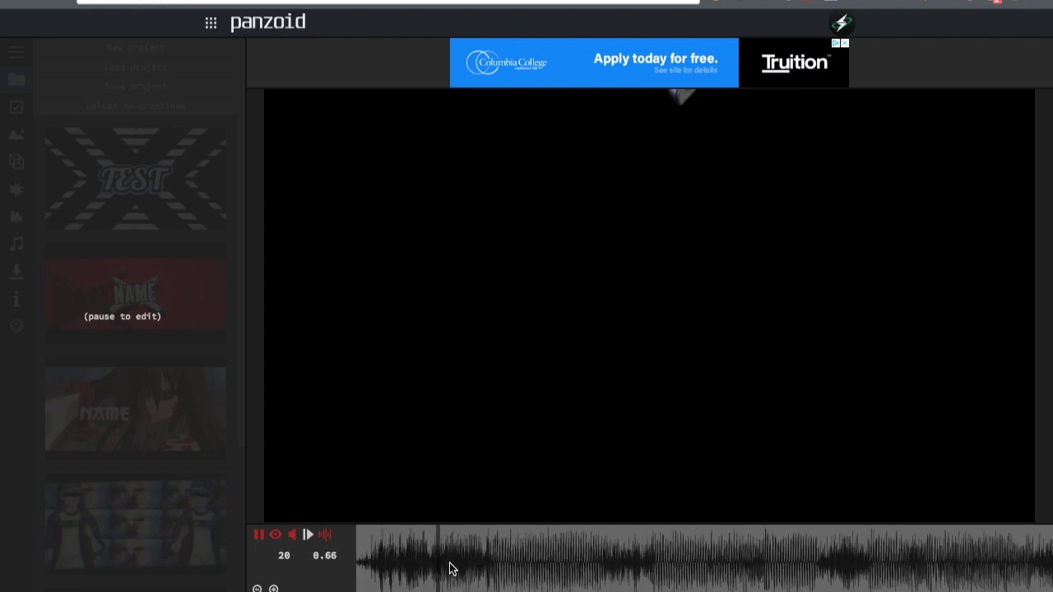
- Scrub through the intro along the audio waveform timeline to preview it
left_click(482, 557)
left_click(364, 557)
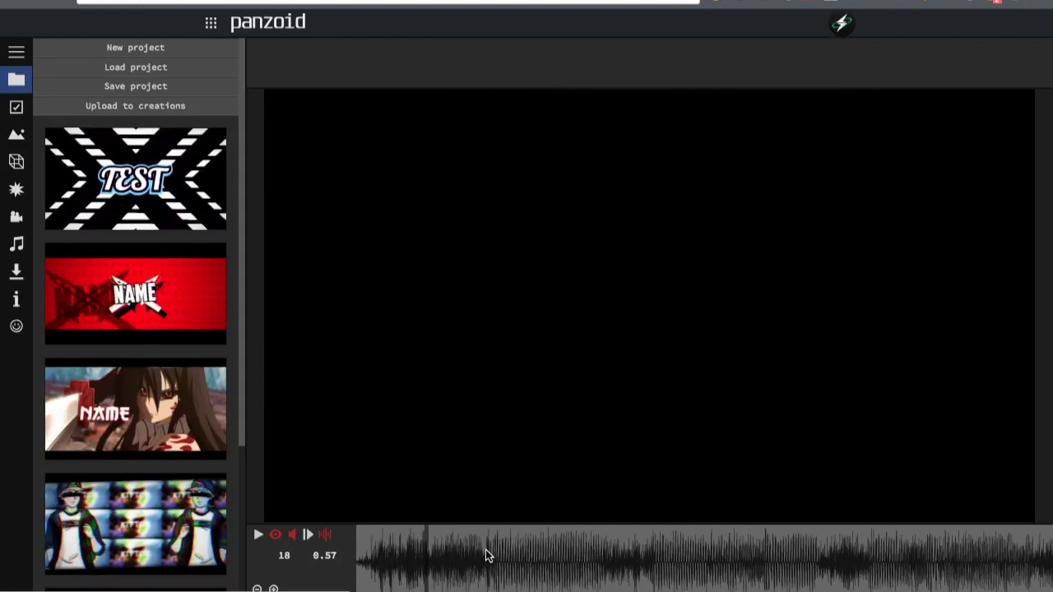
left_click_drag(591, 547, 834, 548)
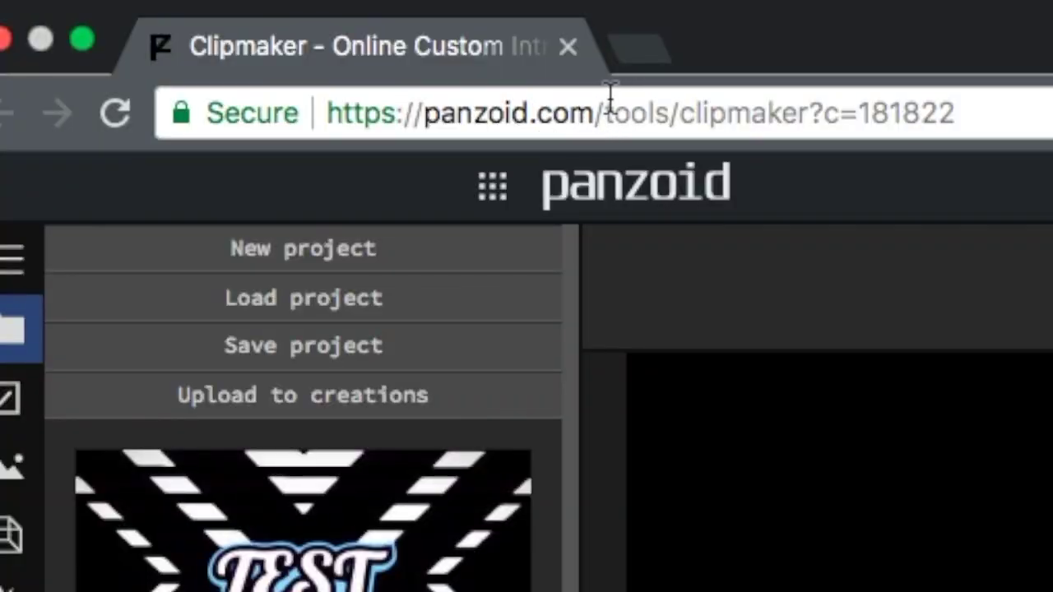
- Replace "tools" with "preview" in the Clipmaker web address and load panzoid.com/preview/clipmaker?c=181822
left_click(769, 107)
left_click(793, 108)
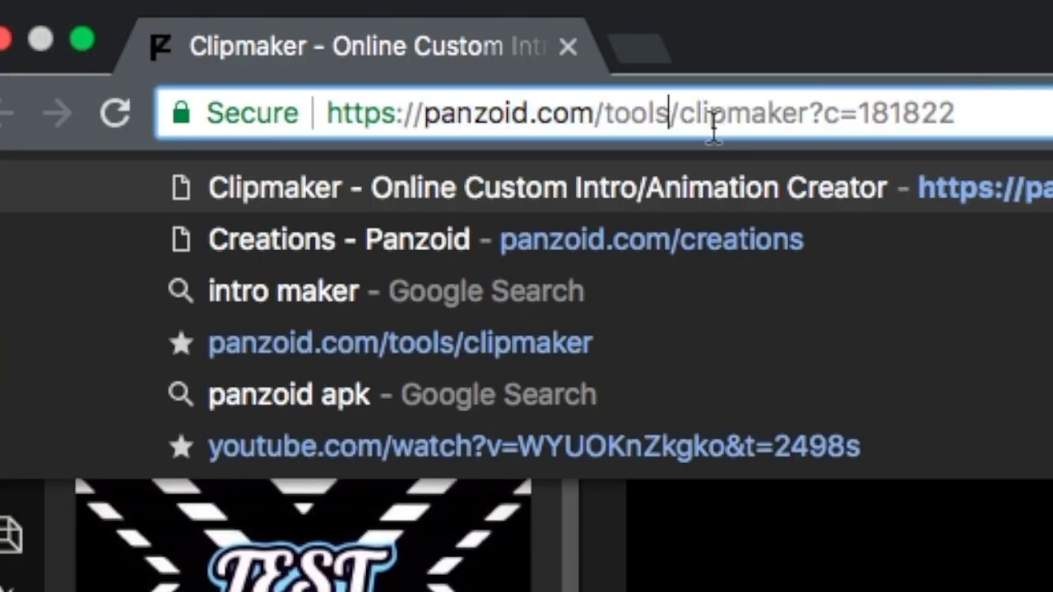
key("BackSpace")
key("BackSpace")
key("BackSpace")
key("BackSpace")
key("BackSpace")
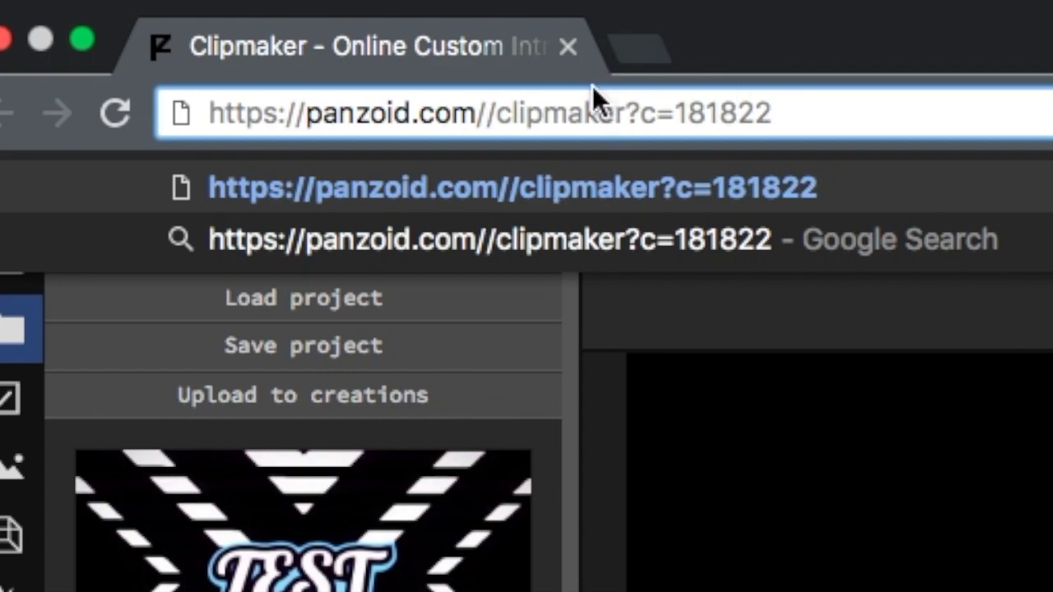
type("preview")
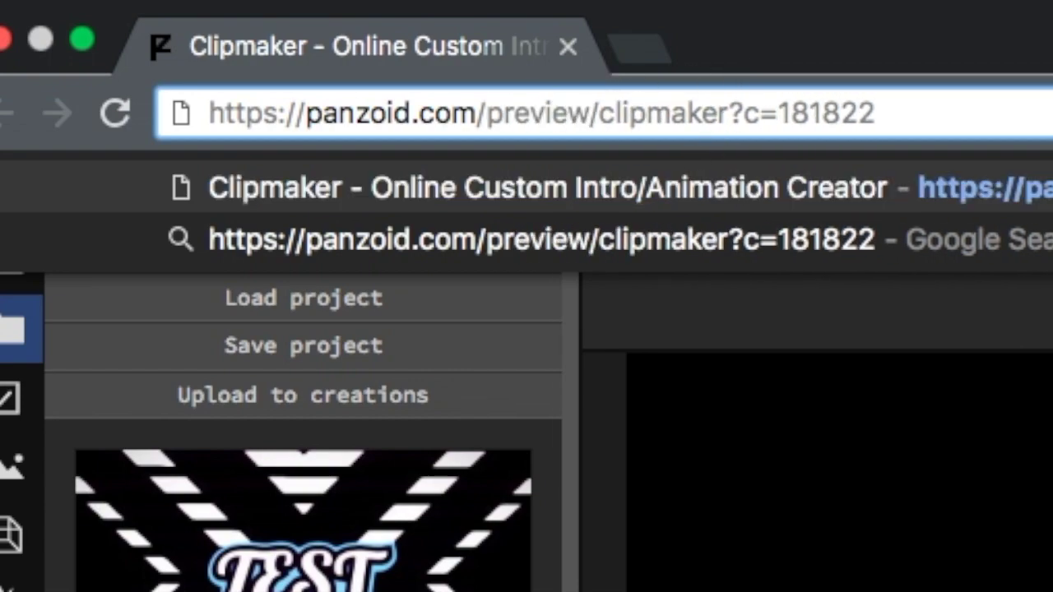
key("Return")
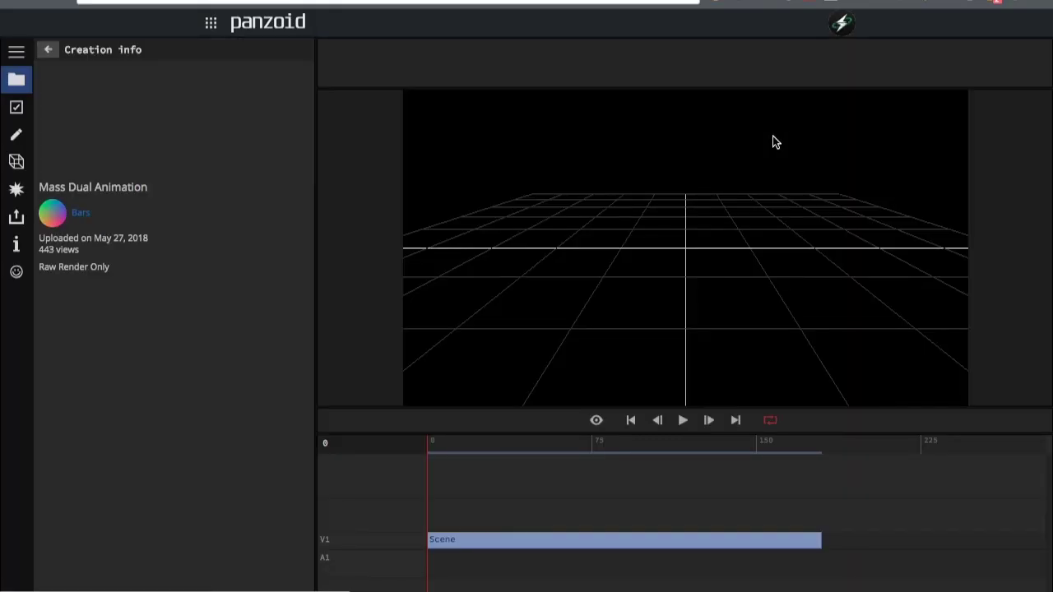
- Show the object list of the Scene clip and return the playhead to frame 0
left_click_drag(440, 311, 454, 289)
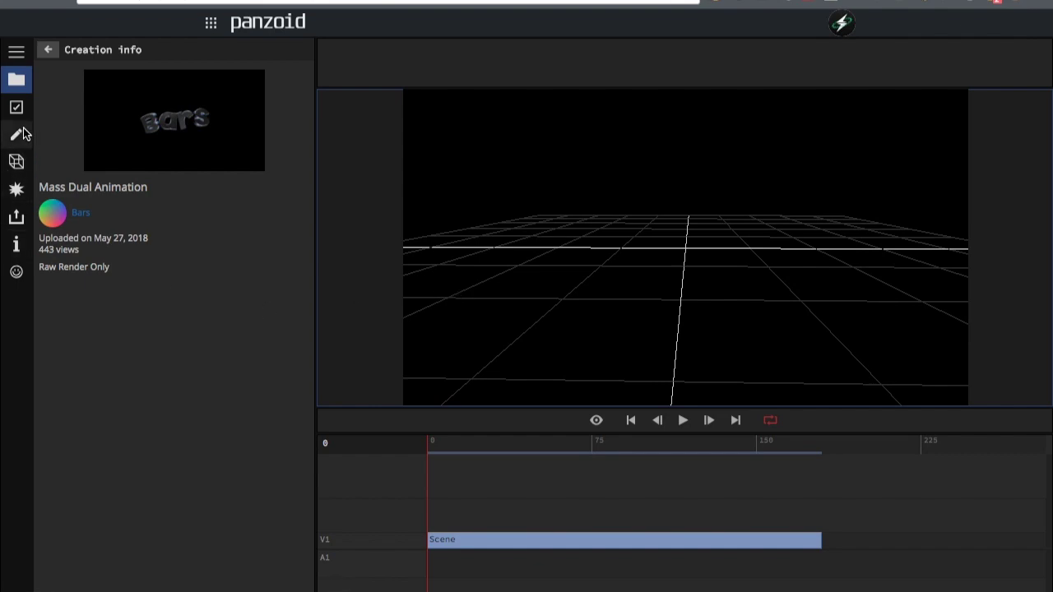
left_click(16, 162)
left_click_drag(501, 283, 491, 398)
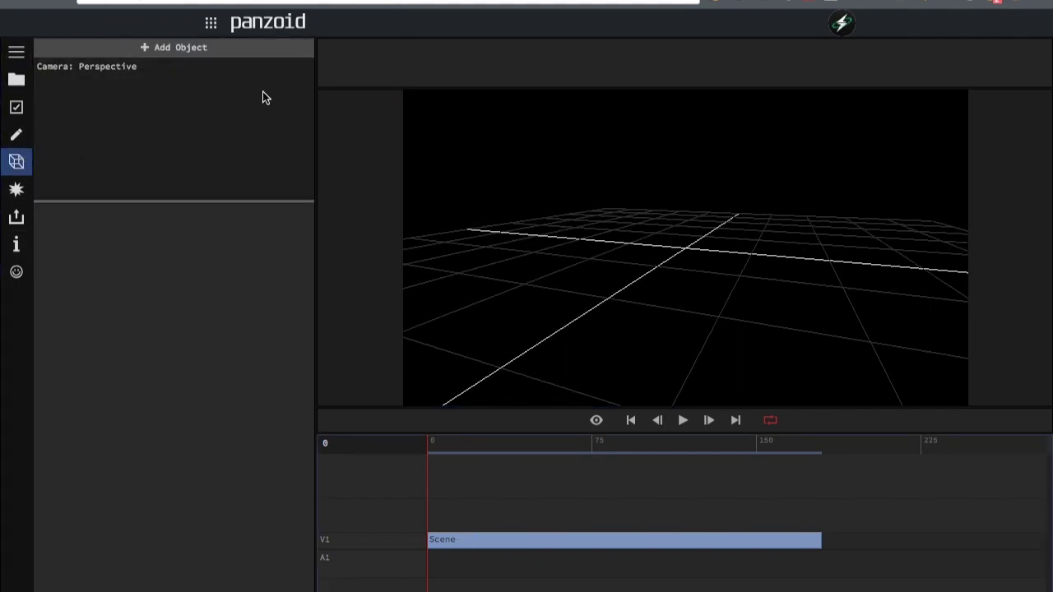
left_click(465, 539)
left_click_drag(458, 447, 428, 444)
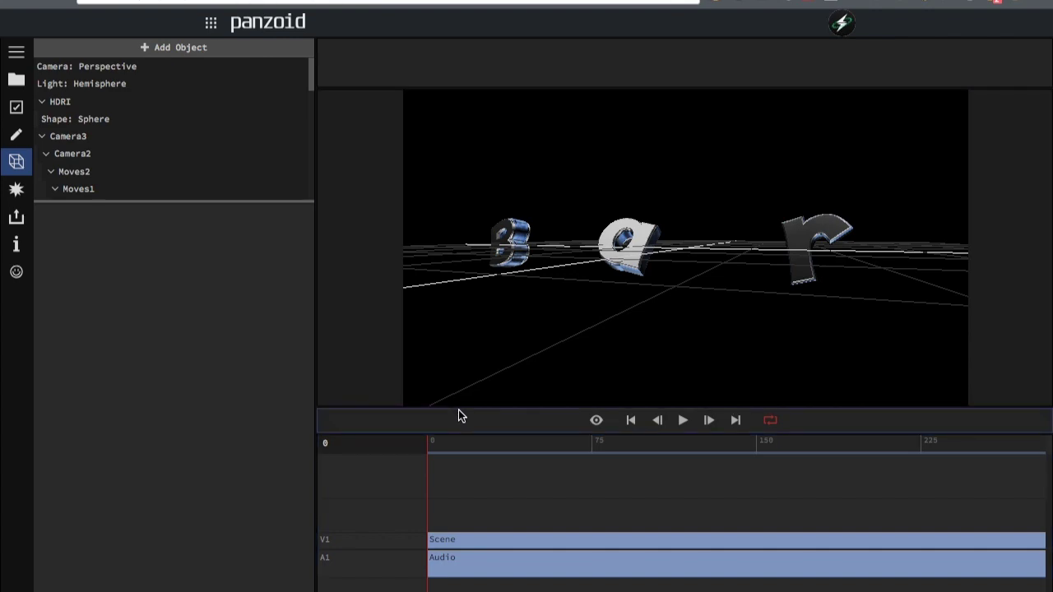
- Make the timeline area taller and scrub the 3D text animation to frame 109
left_click_drag(454, 409, 453, 372)
left_click_drag(484, 406, 444, 408)
left_click_drag(557, 293, 520, 288)
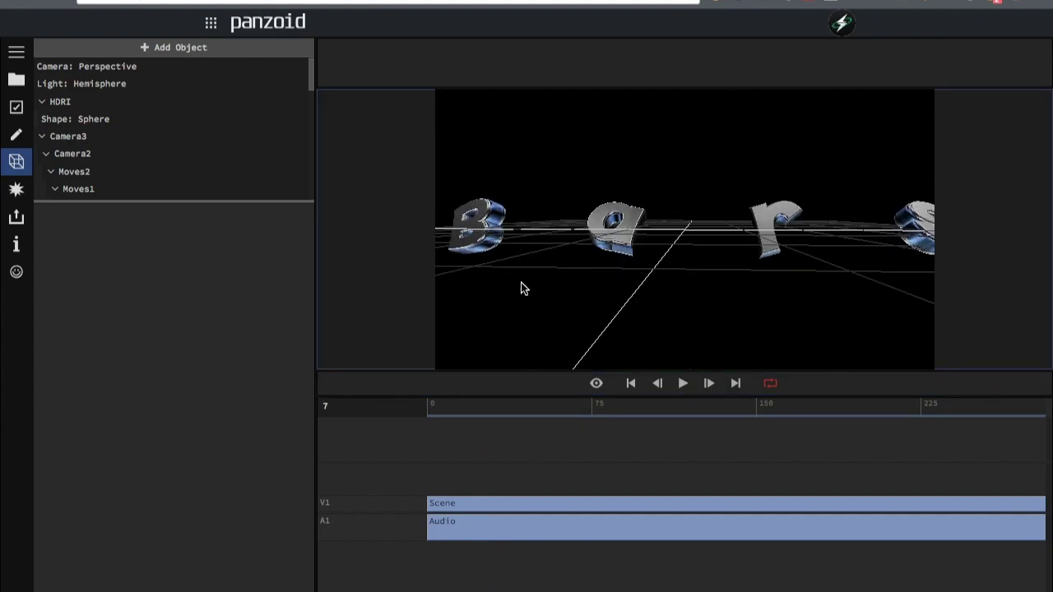
left_click_drag(584, 366, 642, 422)
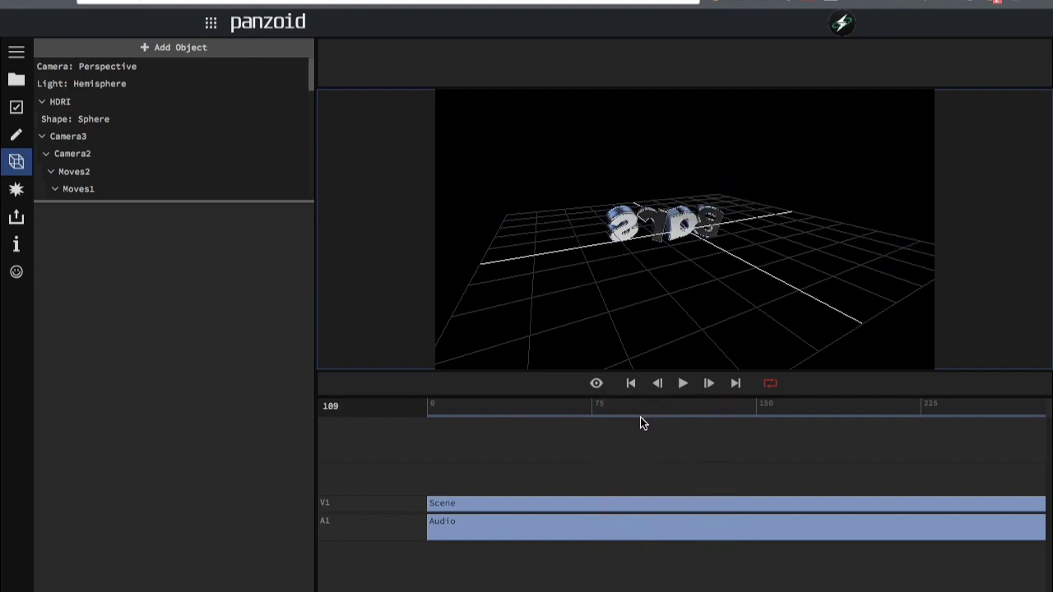
- Preview the animation through the scene camera and place the playhead at frame 90
left_click(596, 383)
left_click_drag(559, 405, 434, 404)
left_click(597, 384)
left_click(683, 383)
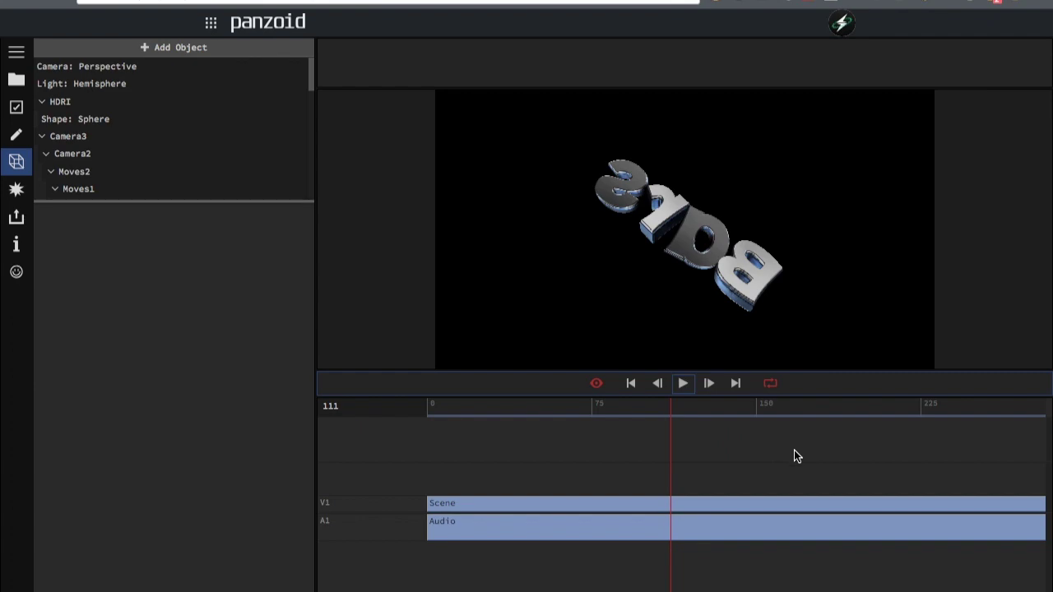
left_click_drag(540, 409, 624, 407)
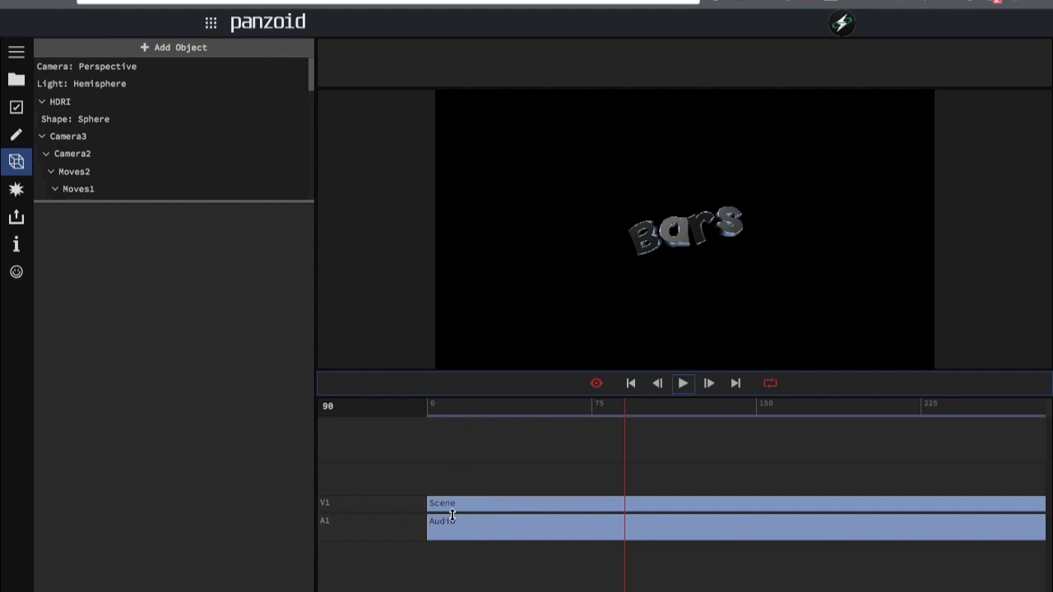
- Place the playhead at frame 17 and duplicate the Scene clip onto a new video track V2
scroll(452, 515, "up", 2)
scroll(452, 516, "down", 2)
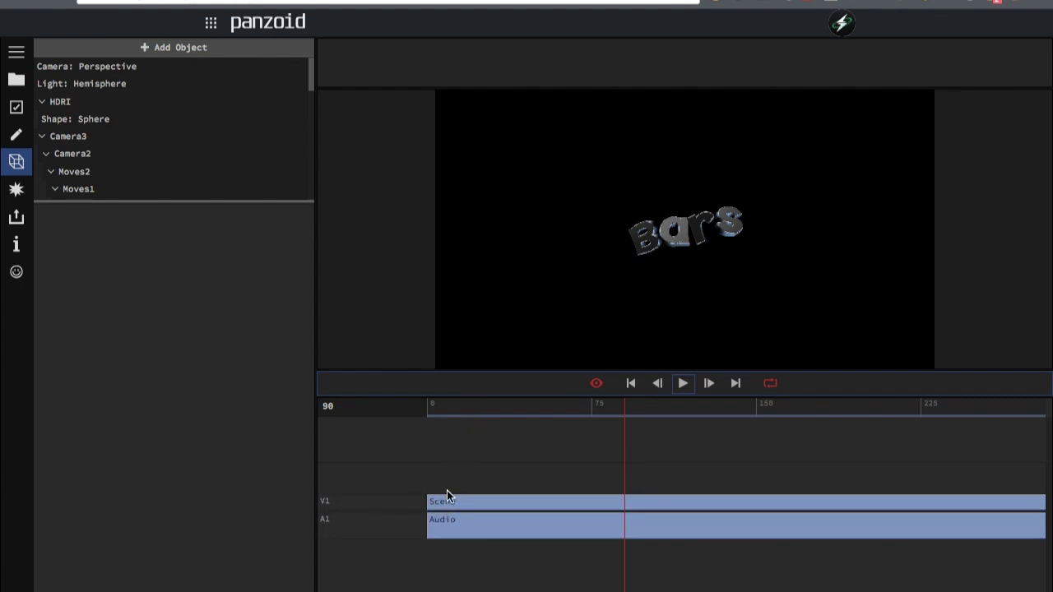
left_click(449, 493)
left_click(472, 503)
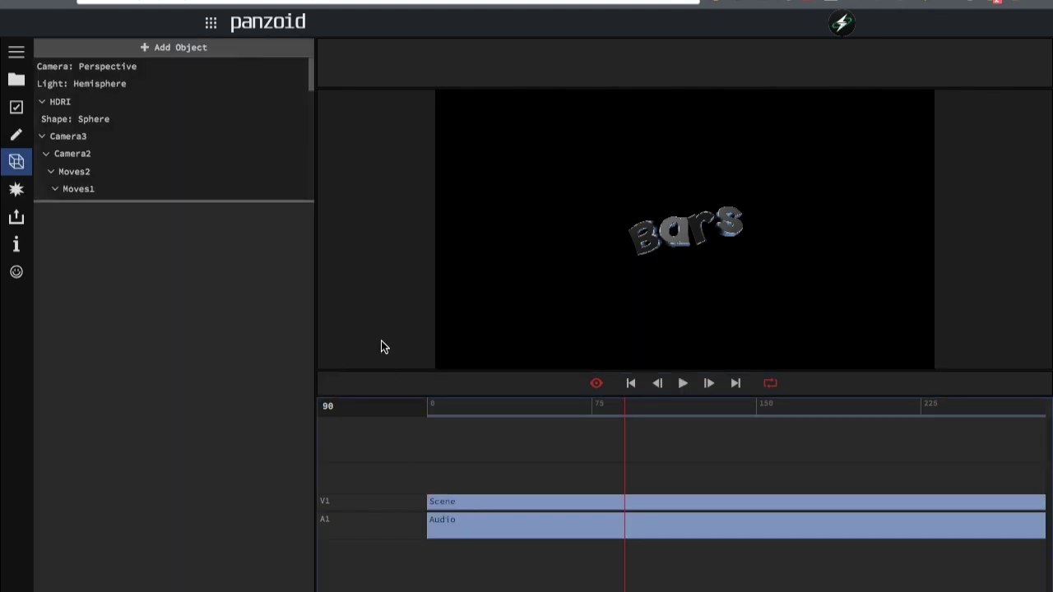
left_click(453, 497)
left_click(460, 506)
left_click(481, 407)
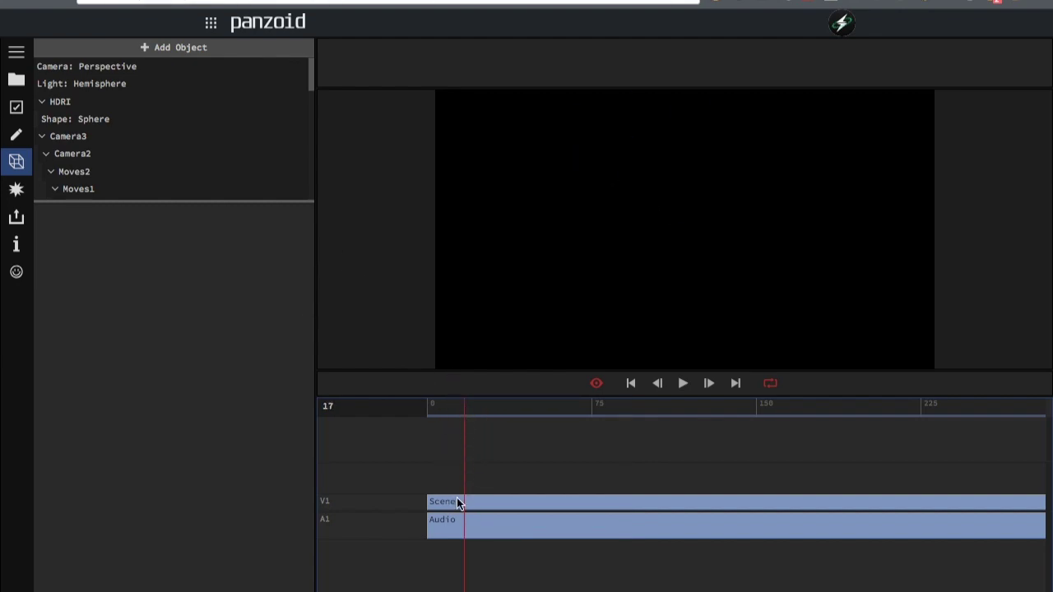
left_click_drag(466, 503, 451, 455)
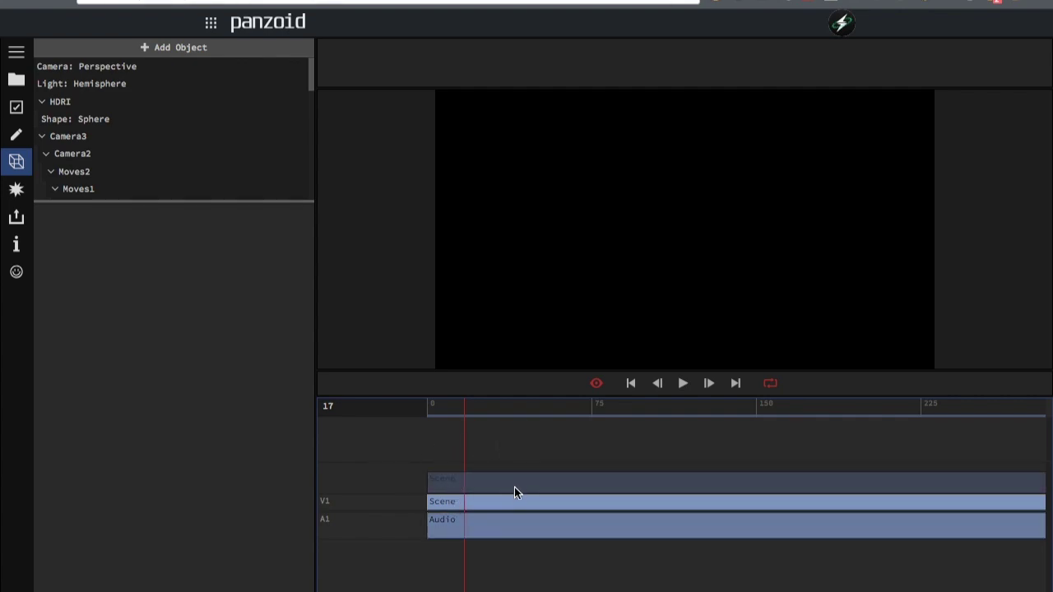
left_click_drag(515, 494, 508, 489)
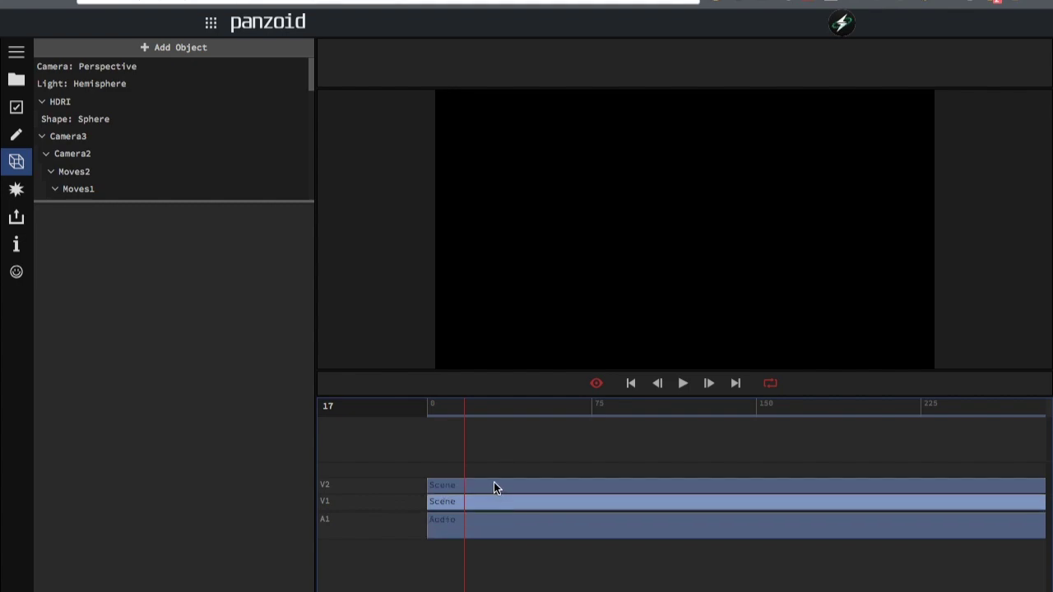
- Try a Negative effect on the duplicated Scene clip on V2 and remove it again
left_click(495, 500)
left_click(467, 484)
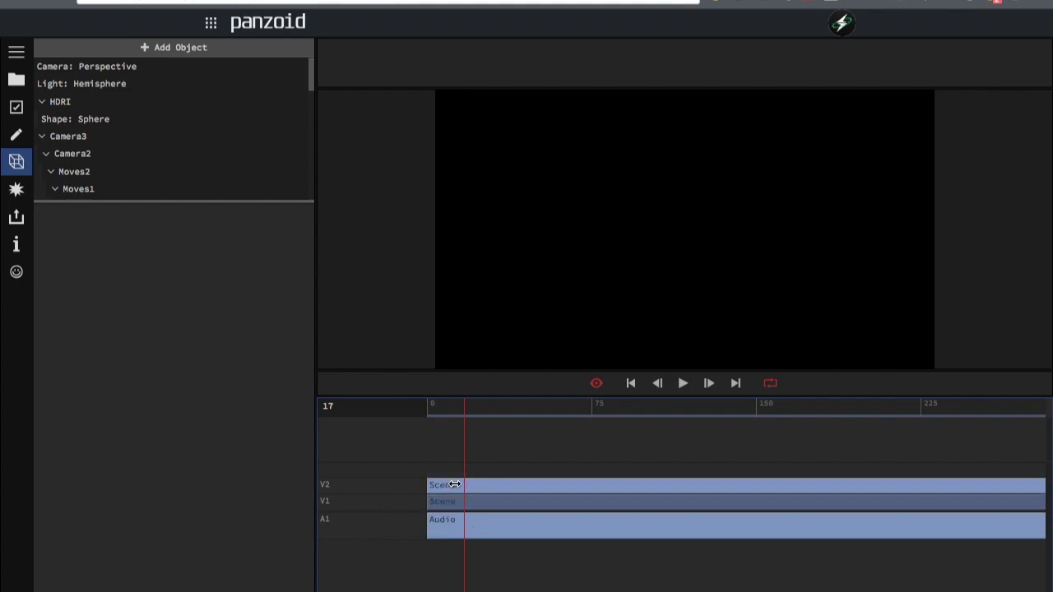
left_click(457, 501)
left_click(451, 488)
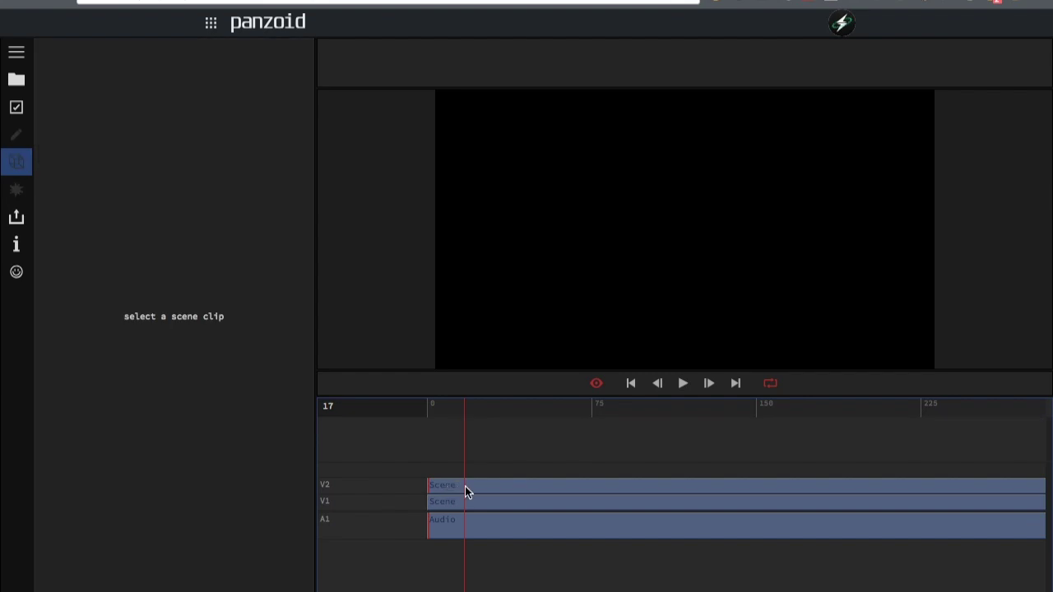
left_click(464, 490)
left_click(16, 189)
left_click(17, 162)
left_click(16, 188)
left_click(115, 48)
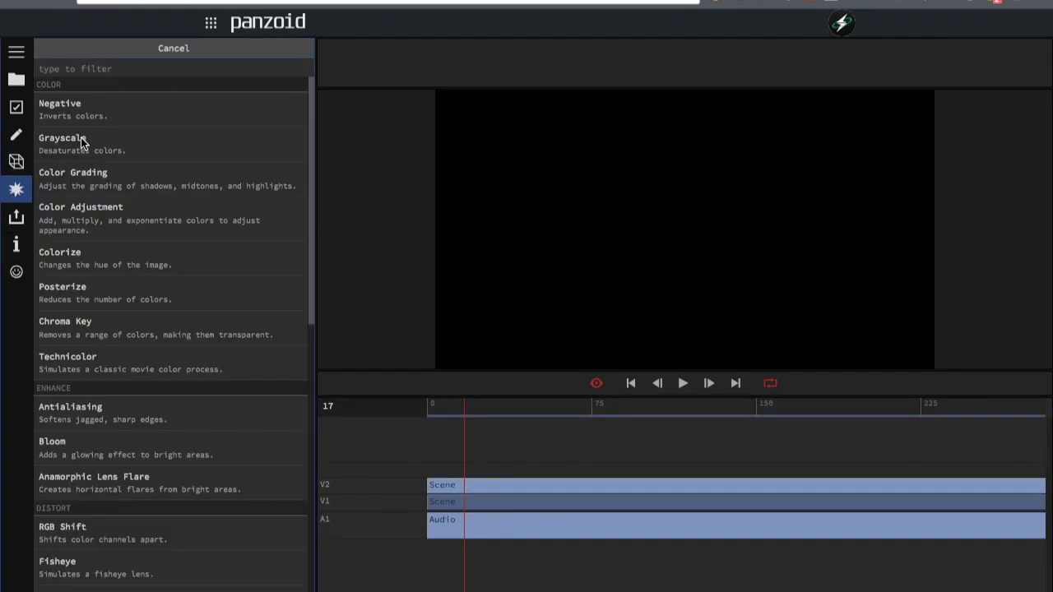
left_click(83, 141)
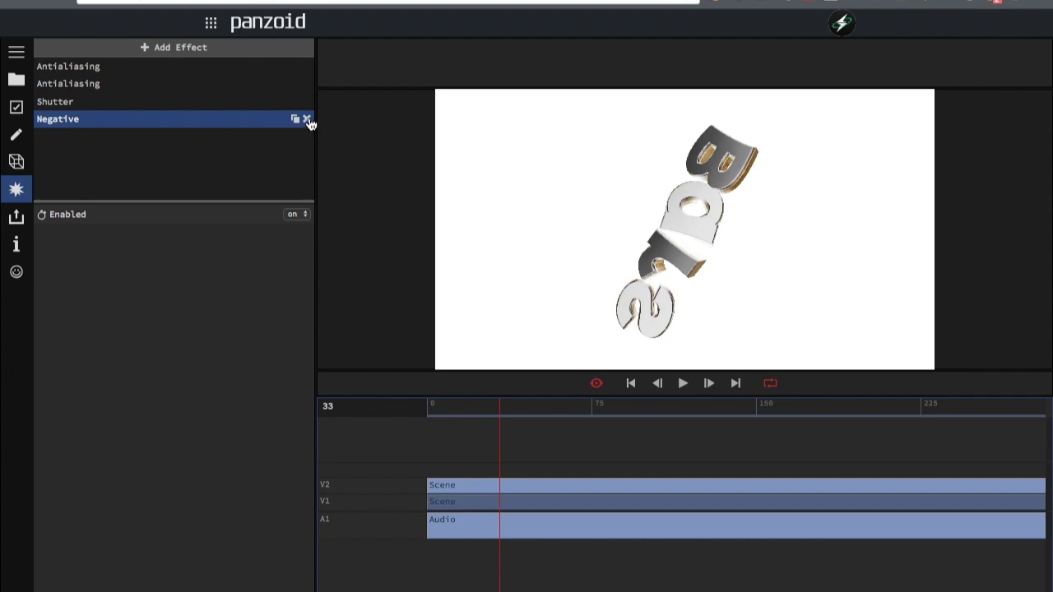
left_click(306, 119)
- Add a Shutter effect to the Scene clip on V1
left_click(515, 499)
left_click(175, 48)
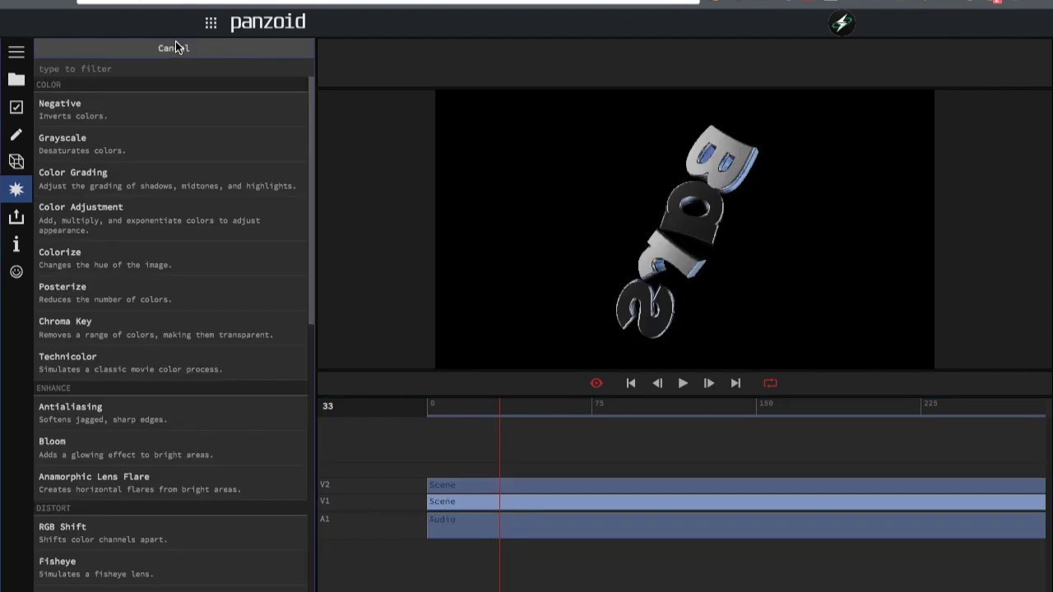
scroll(102, 297, "down", 3)
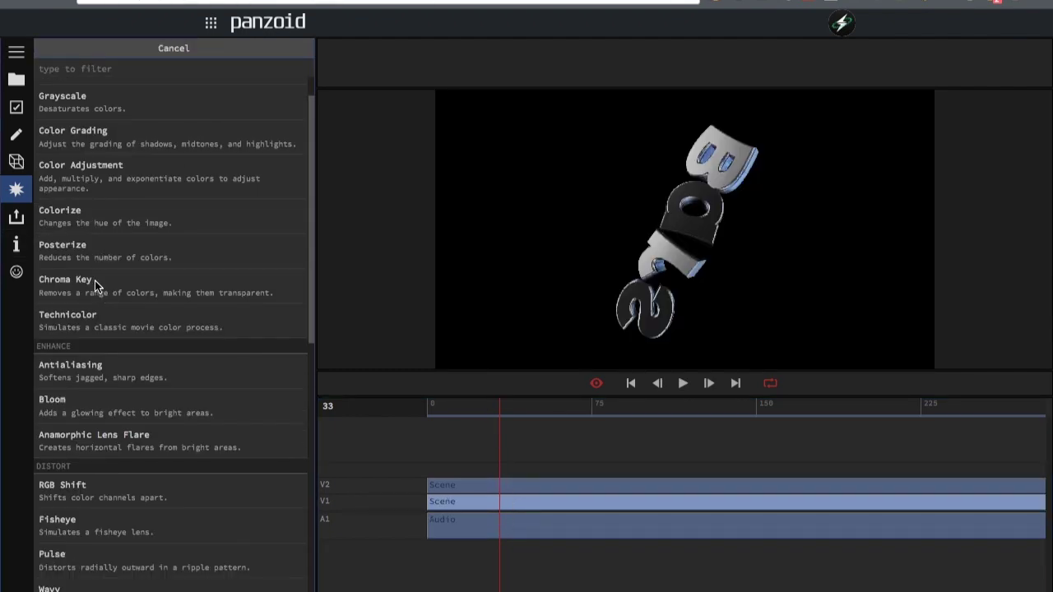
scroll(105, 336, "down", 2)
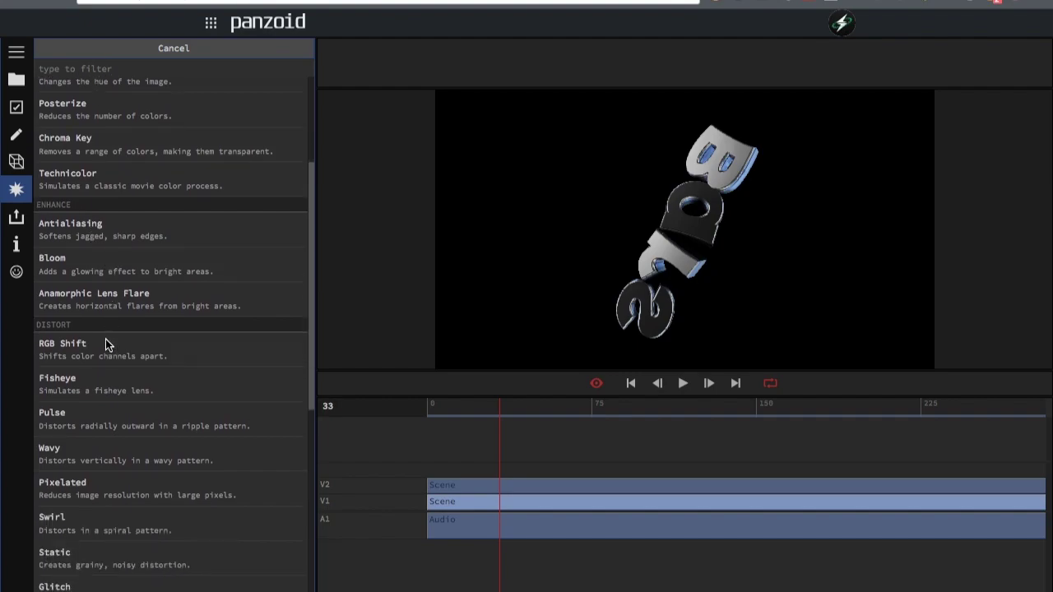
left_click(106, 339)
left_click(216, 41)
scroll(118, 433, "down", 15)
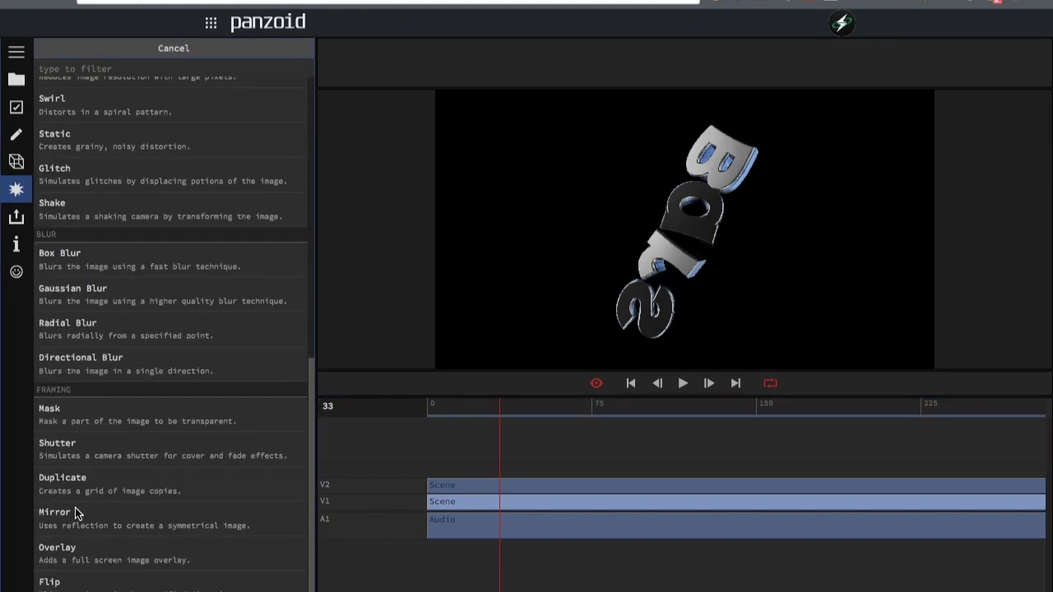
left_click(61, 454)
left_click(87, 121)
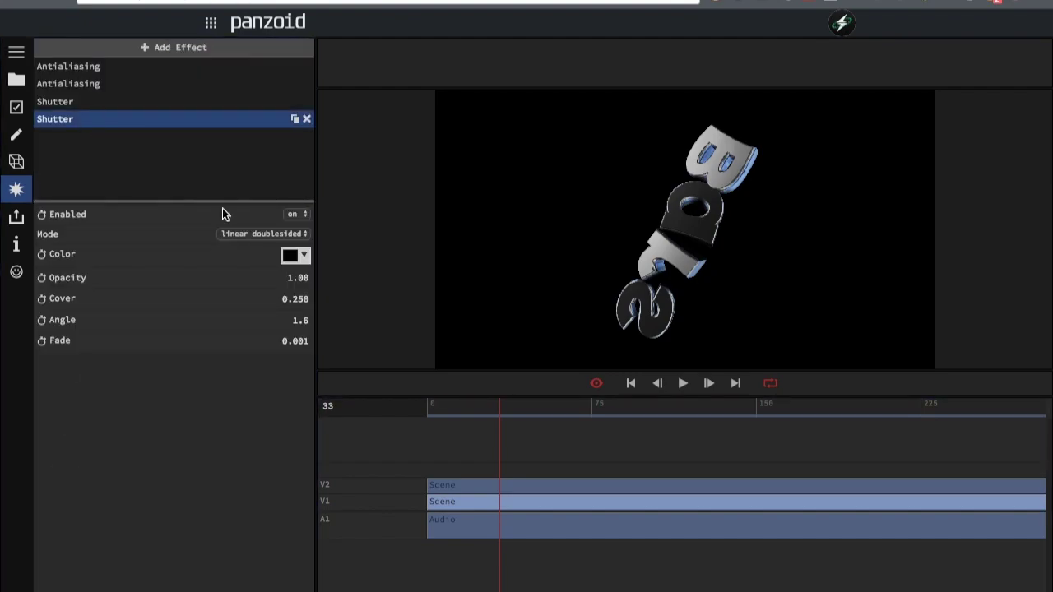
- Set the new Shutter effect's color to red and its cover to 0.318
left_click(292, 255)
left_click_drag(429, 332, 486, 254)
left_click(474, 385)
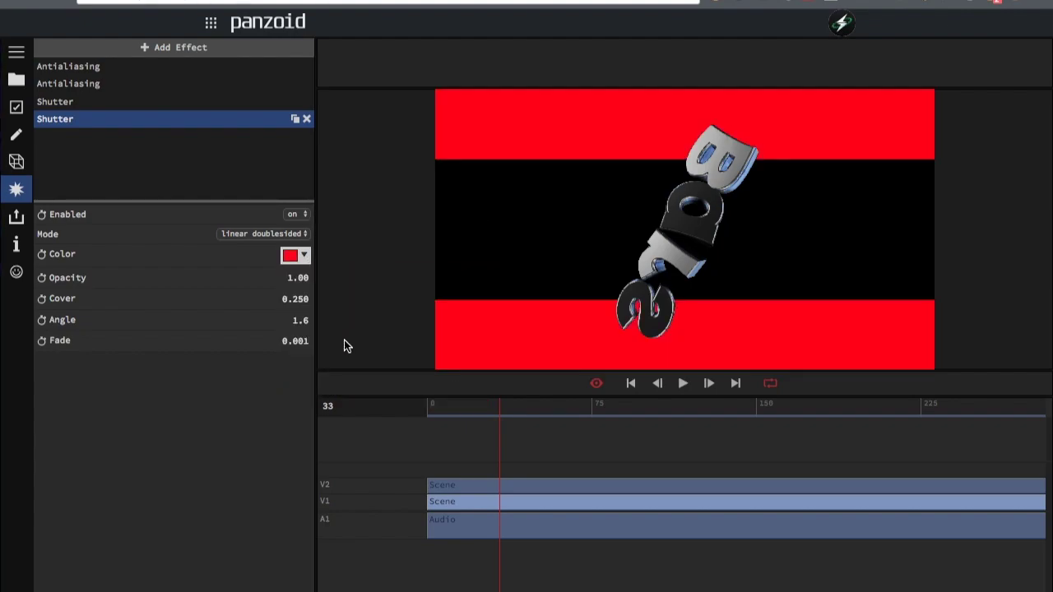
left_click_drag(292, 305, 760, 404)
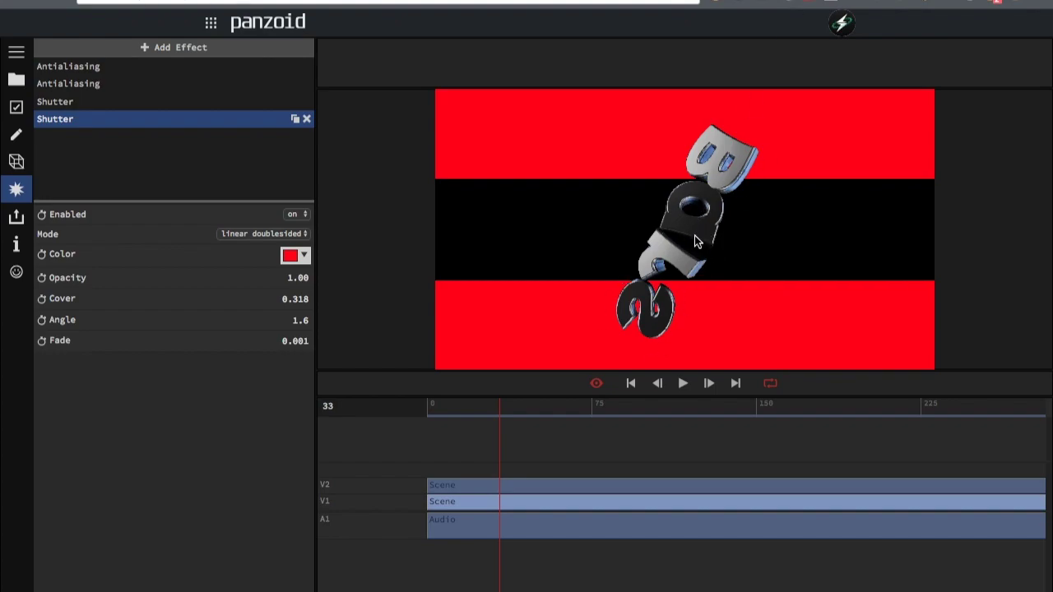
- Compare the effect lists of the Scene clips on V2 and V1
left_click(469, 489)
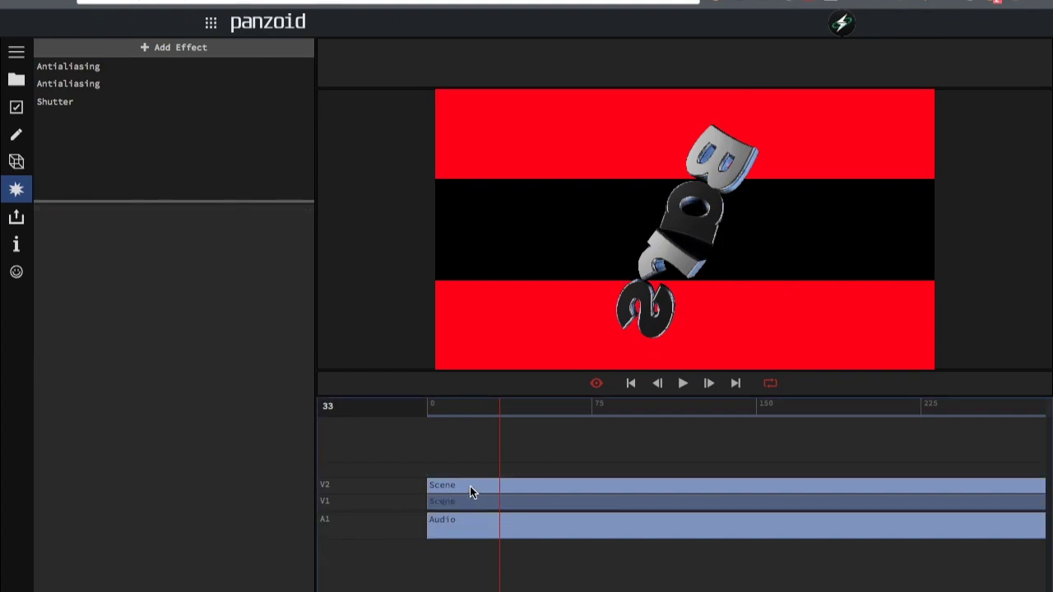
left_click(466, 500)
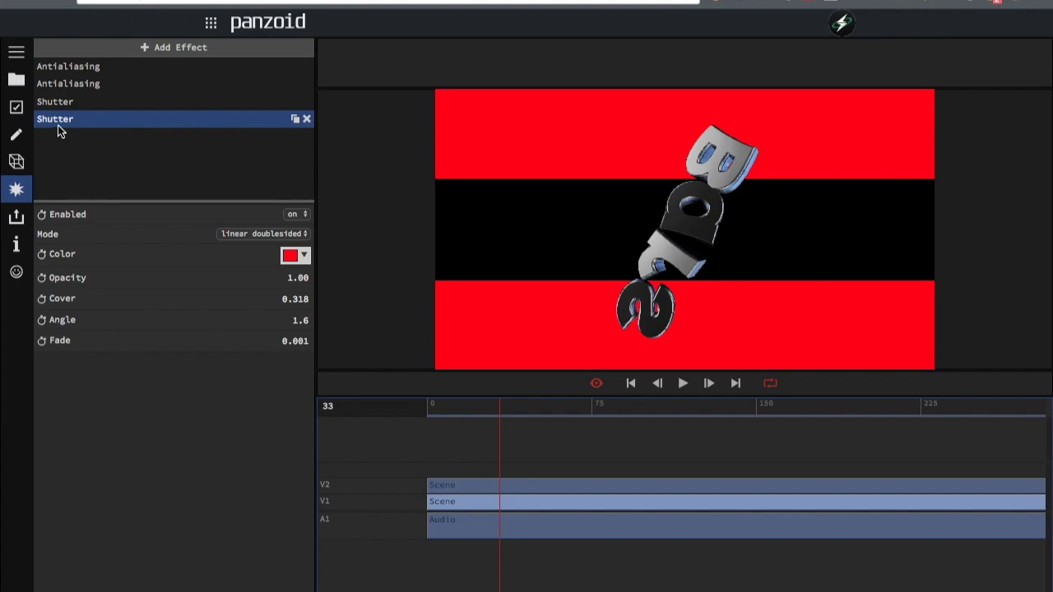
left_click(534, 485)
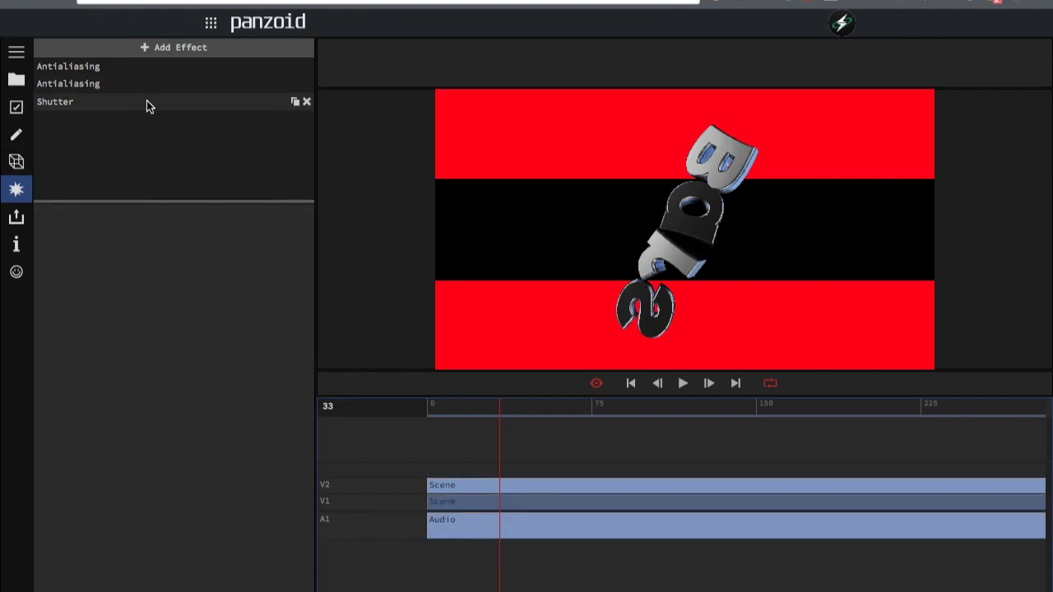
left_click(463, 503)
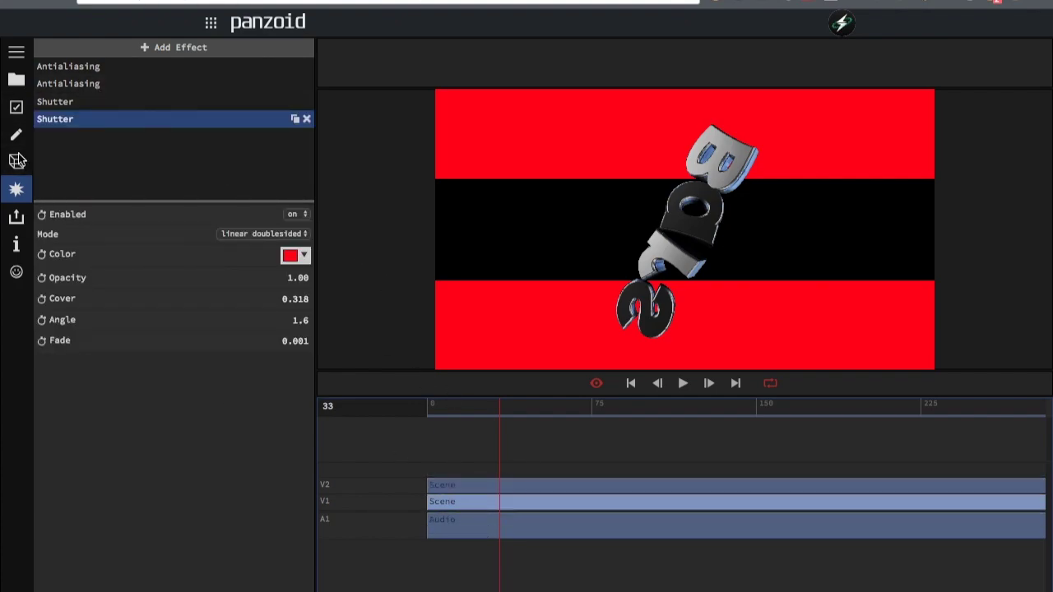
left_click(529, 487)
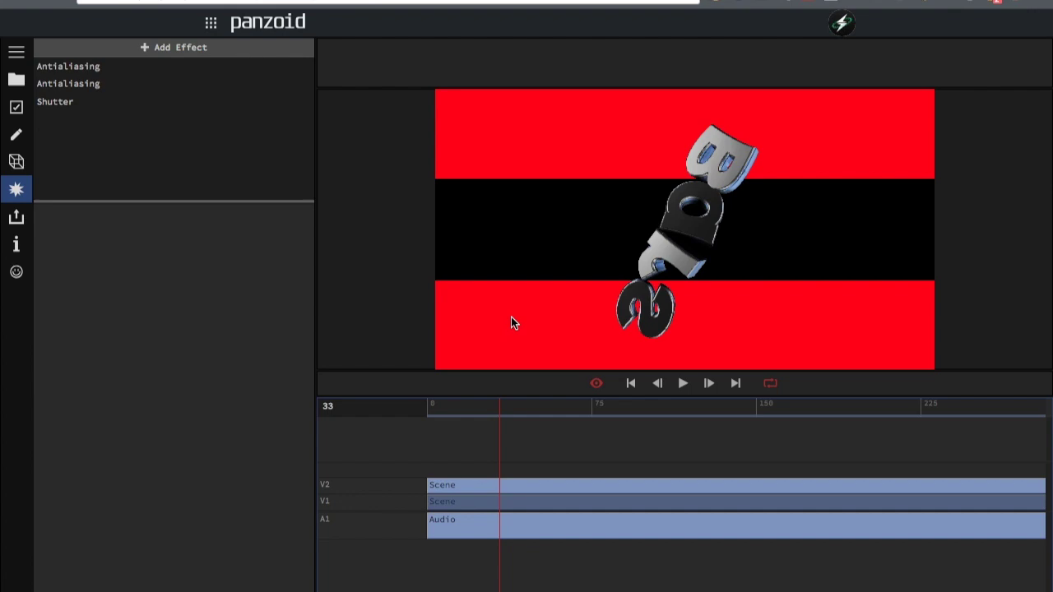
left_click(519, 501)
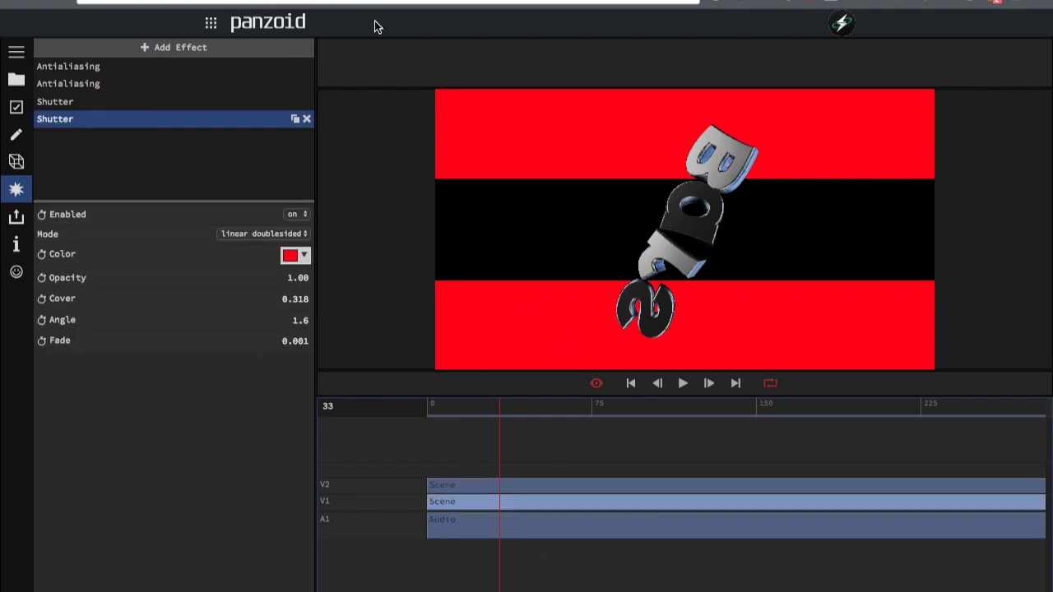
- Remove the red Shutter effect from the Scene clip on V1, add a Radial Blur effect and check it at other frames
left_click(306, 120)
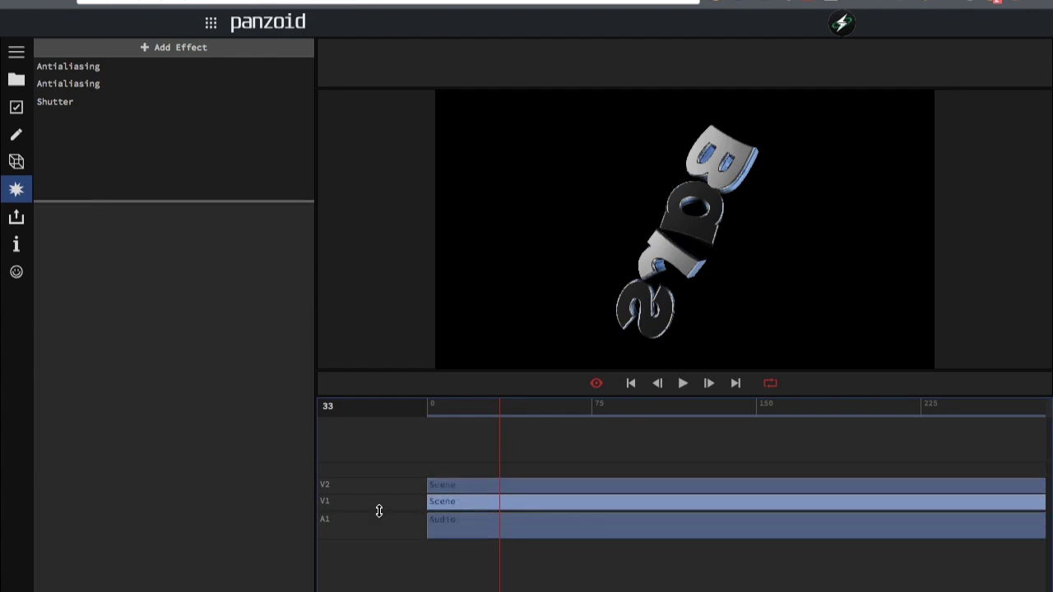
left_click(142, 45)
scroll(229, 317, "down", 5)
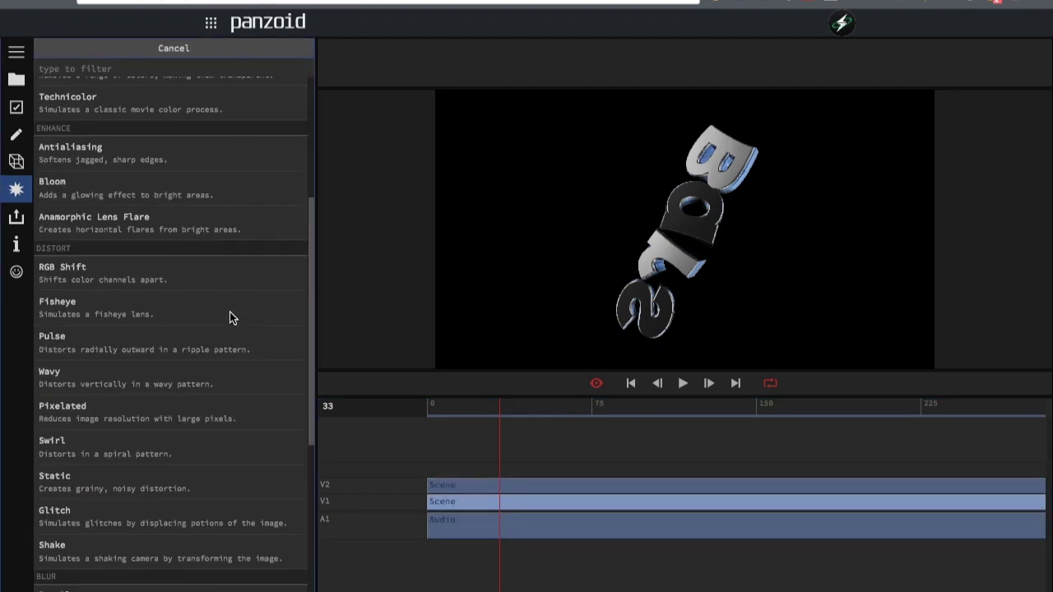
scroll(229, 313, "down", 4)
left_click(106, 324)
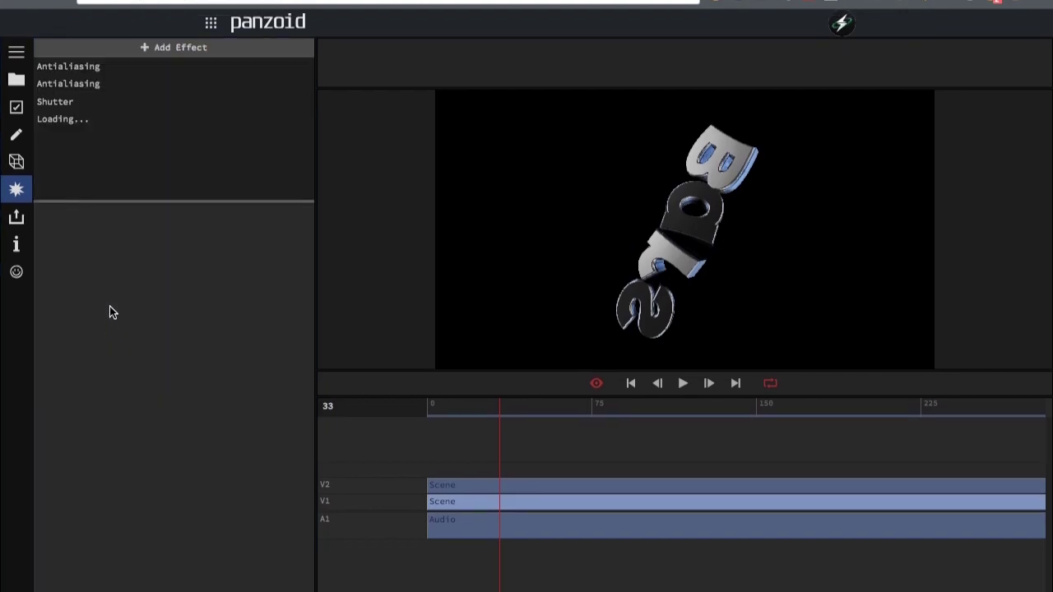
left_click_drag(486, 411, 515, 405)
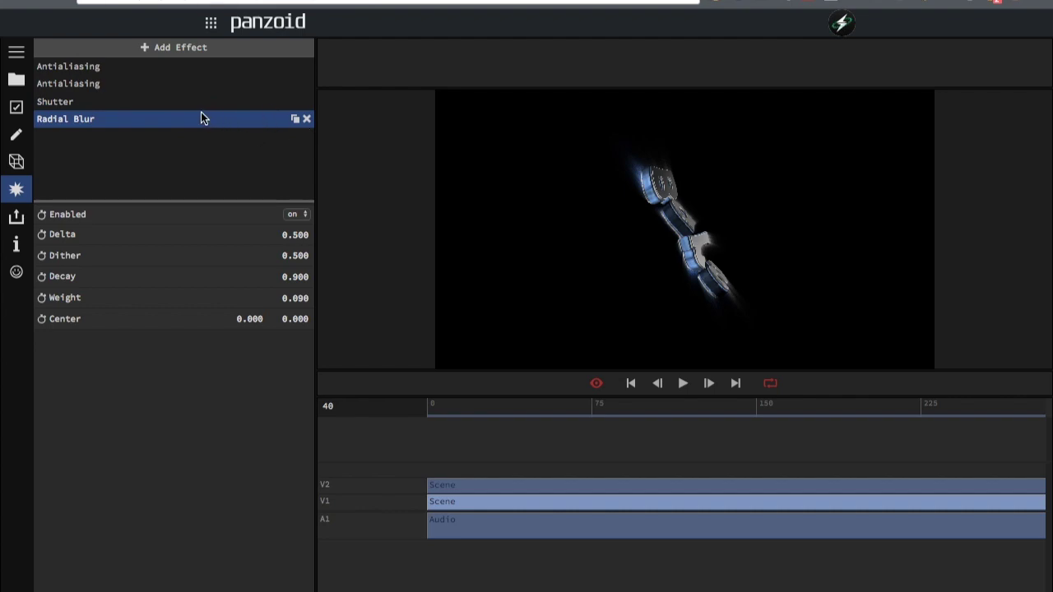
left_click_drag(457, 410, 512, 404)
- Move Radial Blur above the other effects on V1's Scene clip and set its Delta to 0.985 and Dither to 0.450
left_click_drag(140, 118, 125, 64)
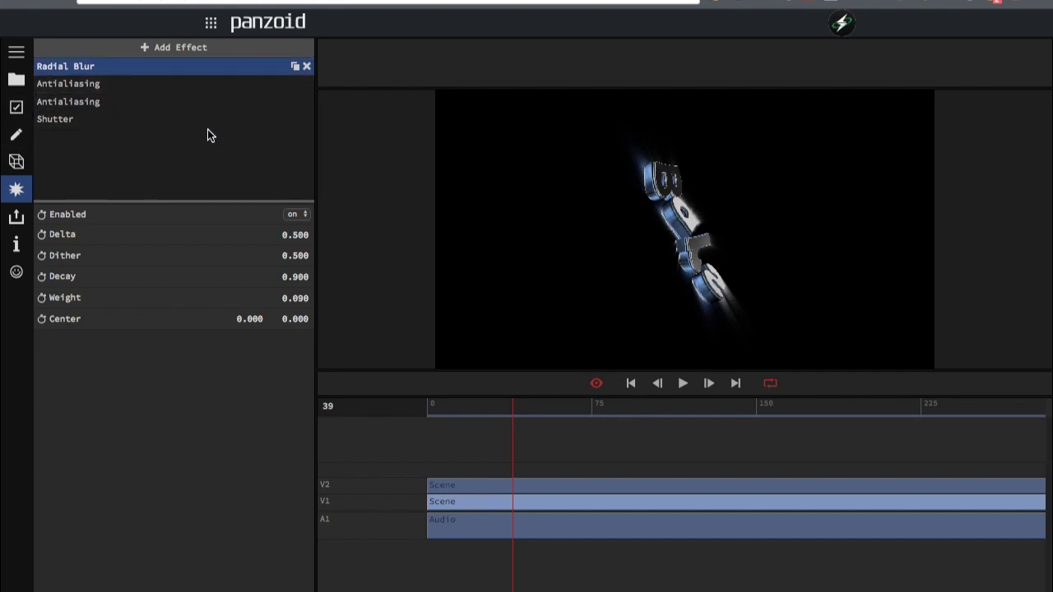
left_click_drag(303, 265, 285, 235)
mouse_move(372, 234)
left_mouse_down()
mouse_move(839, 225)
mouse_move(861, 235)
mouse_move(825, 246)
left_mouse_up()
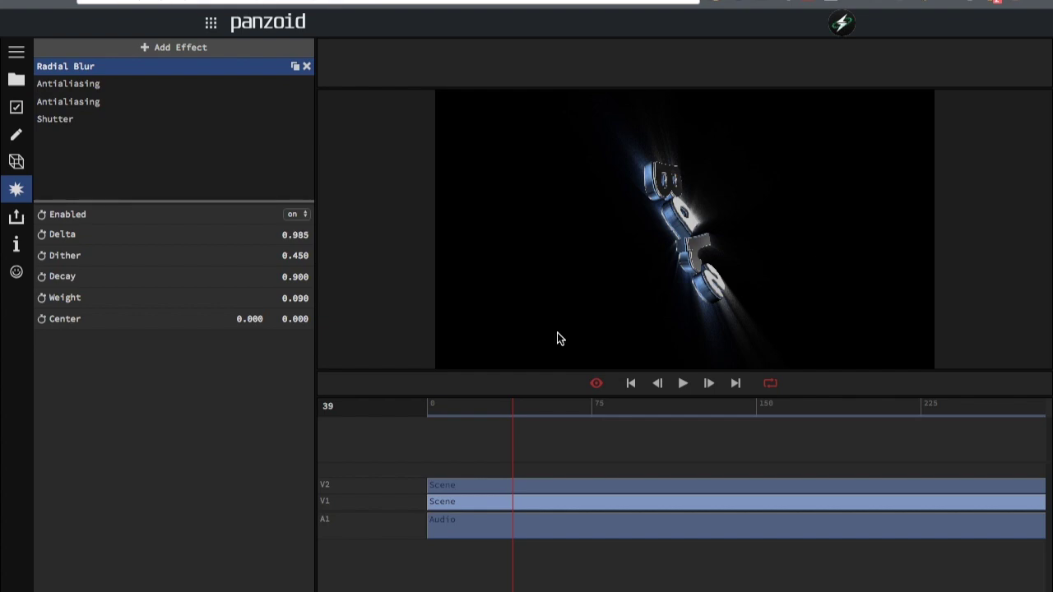
left_click_drag(512, 450, 761, 384)
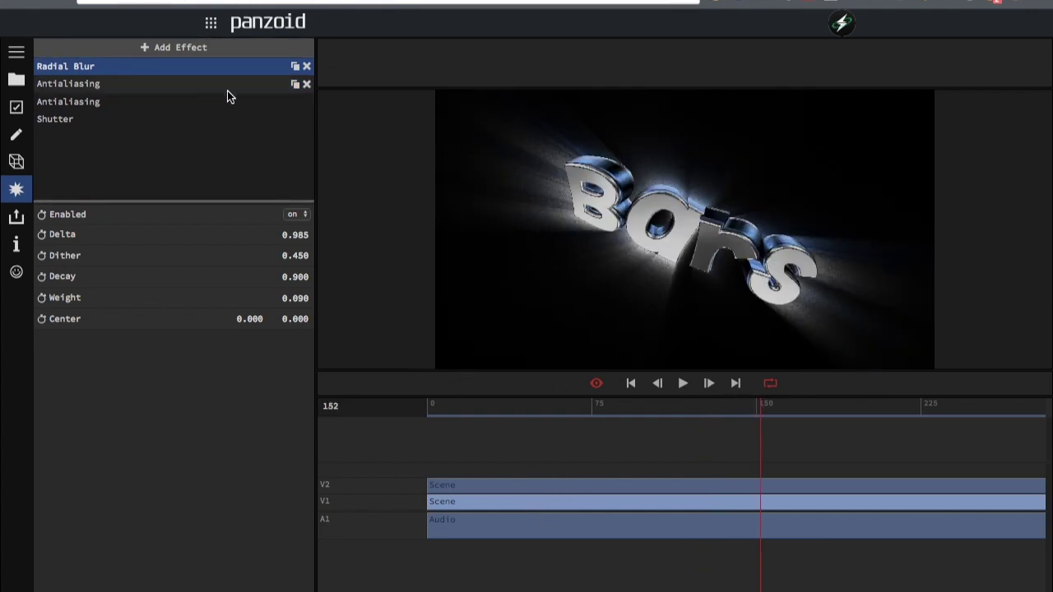
- Add a Bloom effect to the Scene clip on V2 and place it directly above Shutter
left_click(538, 485)
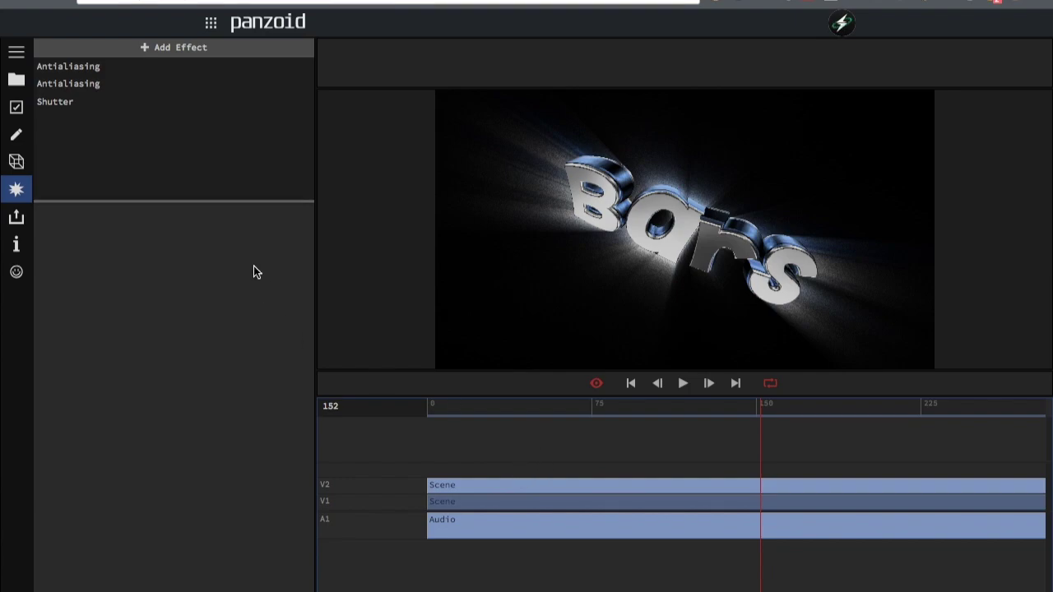
left_click(118, 47)
left_click(131, 337)
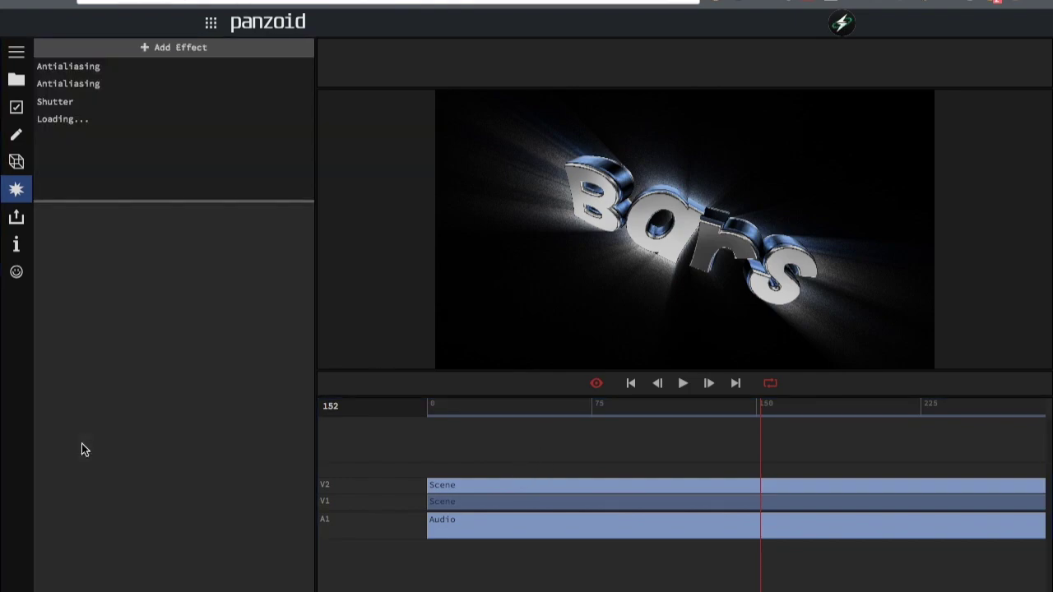
left_click_drag(86, 119, 84, 97)
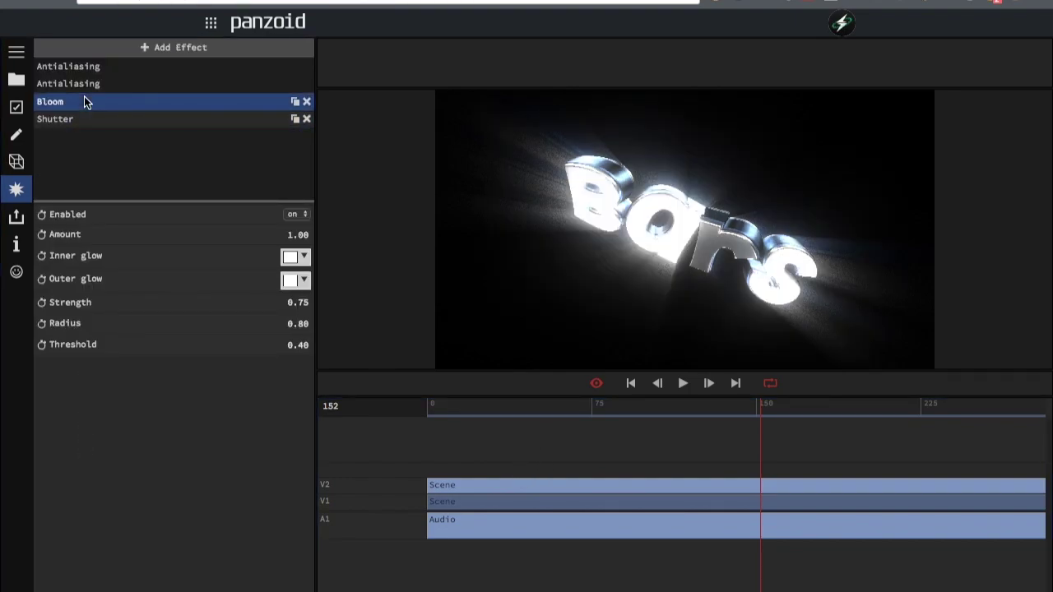
- Set the Bloom effect's inner glow and outer glow colors to black and its Strength to 0.76
left_click(295, 262)
left_click(475, 387)
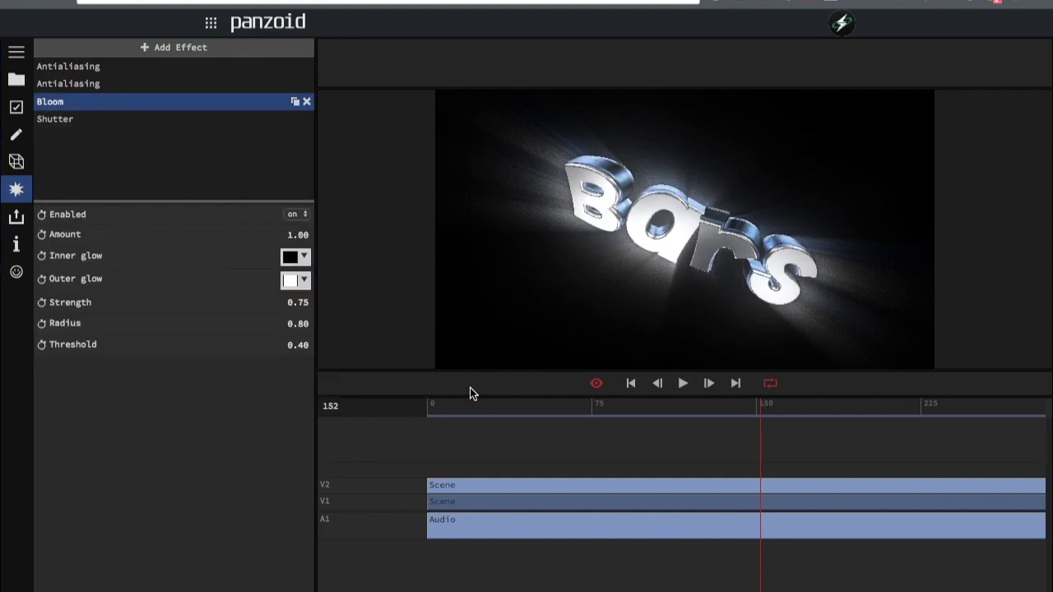
left_click(289, 280)
left_click_drag(408, 338, 374, 389)
left_click(475, 410)
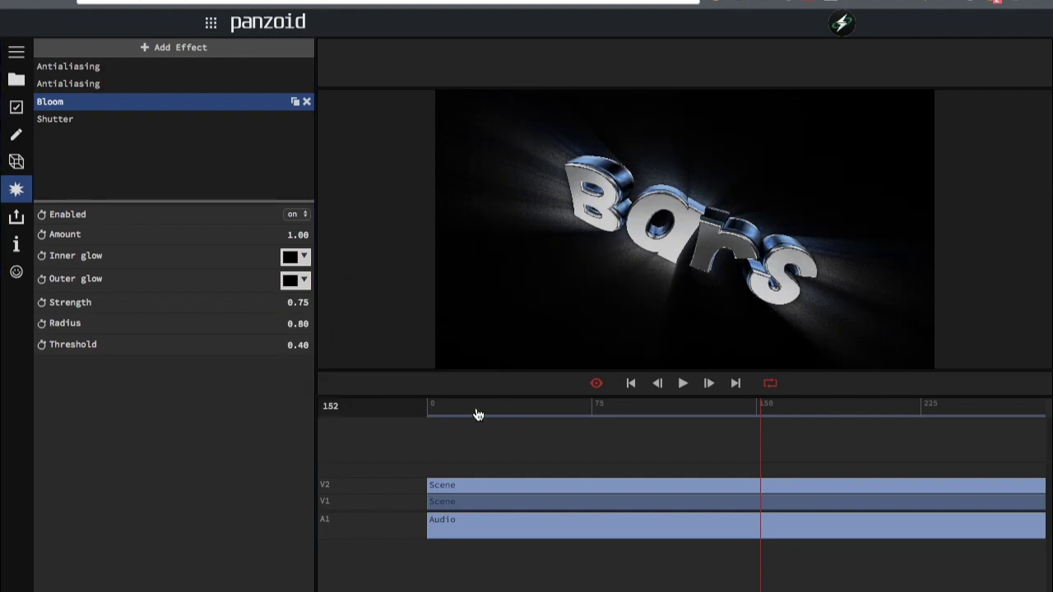
scroll(289, 305, "up", 1)
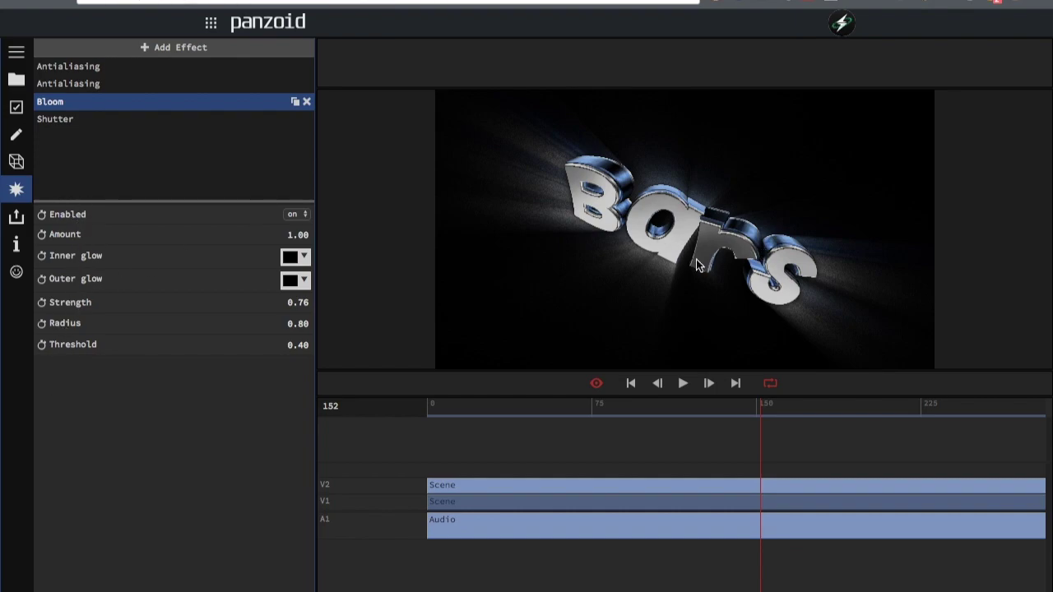
- Try keyframe animation on the Bloom effect's Threshold and Radius and switch it off again
left_click(41, 345)
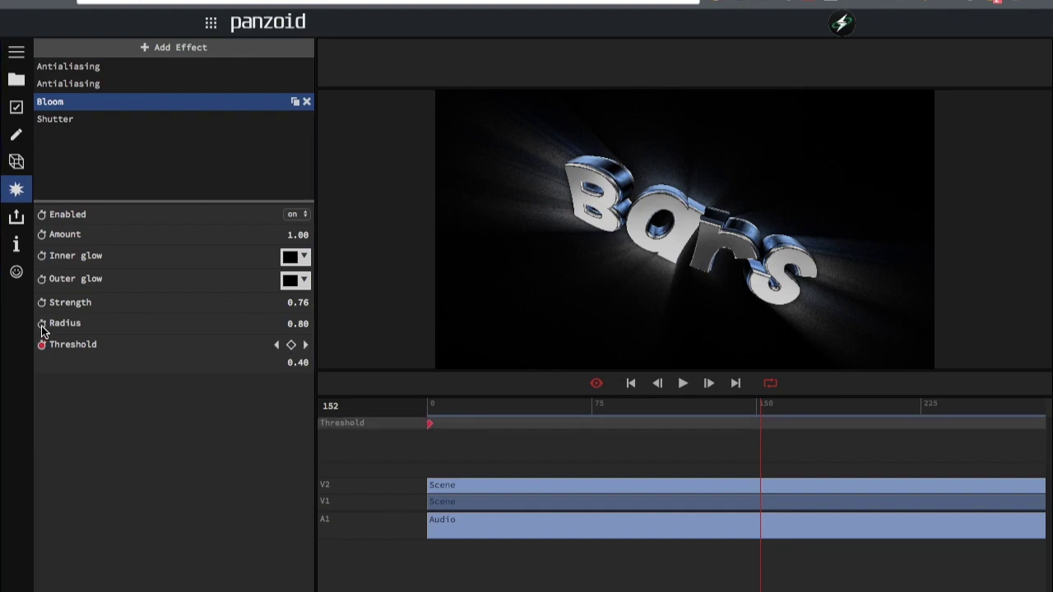
left_click(41, 326)
left_click(41, 325)
left_click(42, 346)
left_click(42, 346)
left_click(42, 345)
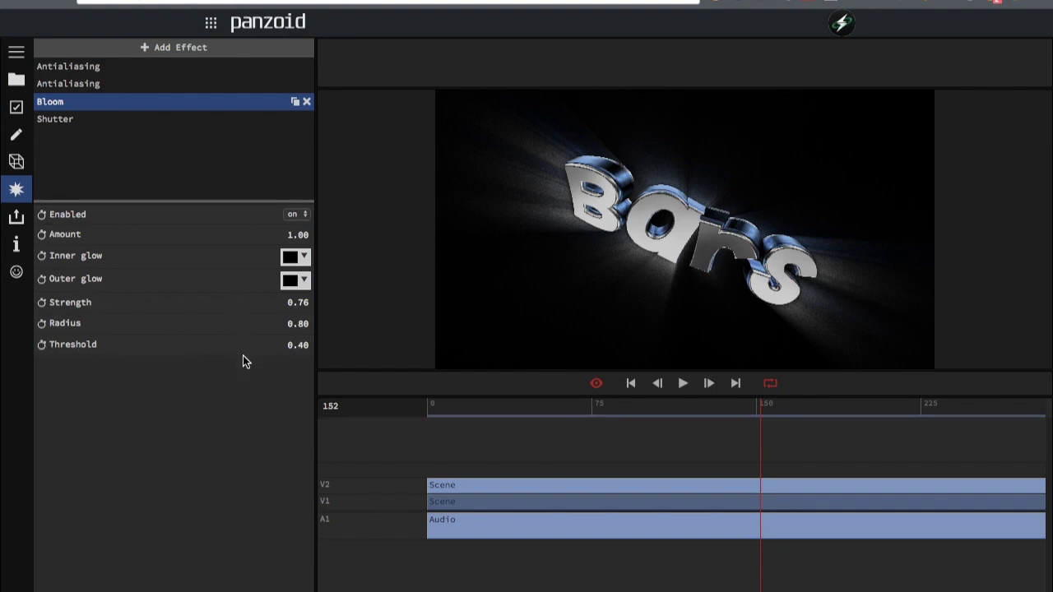
- Set the Bloom effect's Threshold to 0 and check the result along the timeline
left_click_drag(306, 344, 294, 383)
left_click_drag(308, 344, 285, 355)
left_click(293, 345)
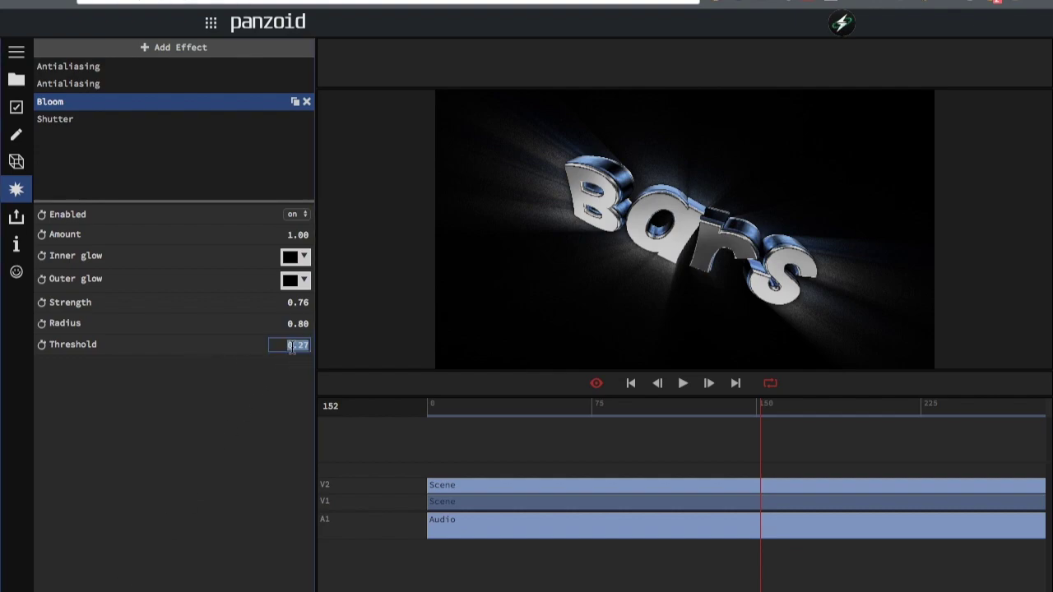
type("0")
key("Return")
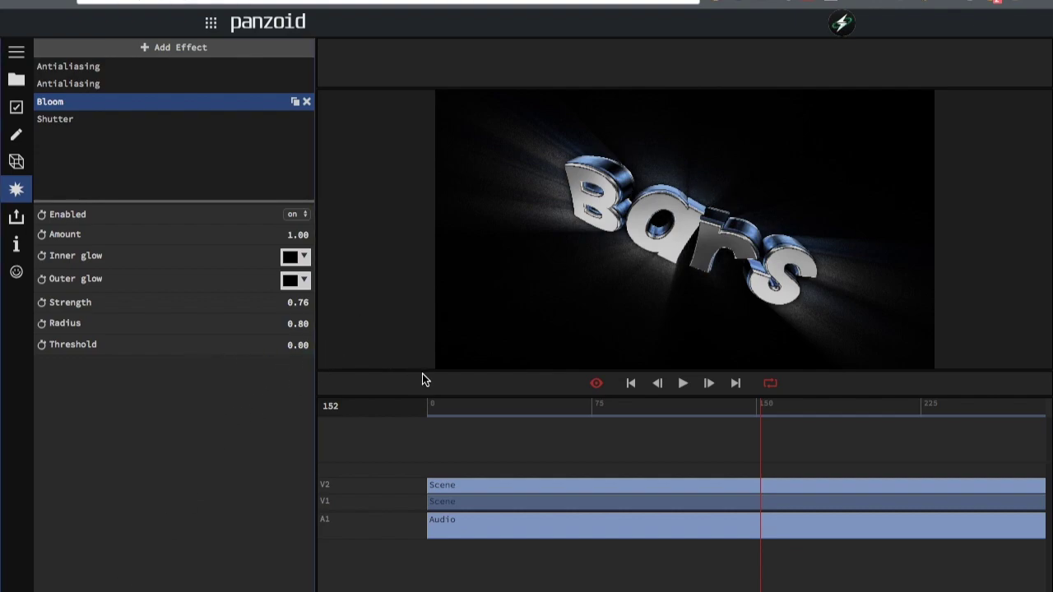
left_click_drag(451, 404, 760, 399)
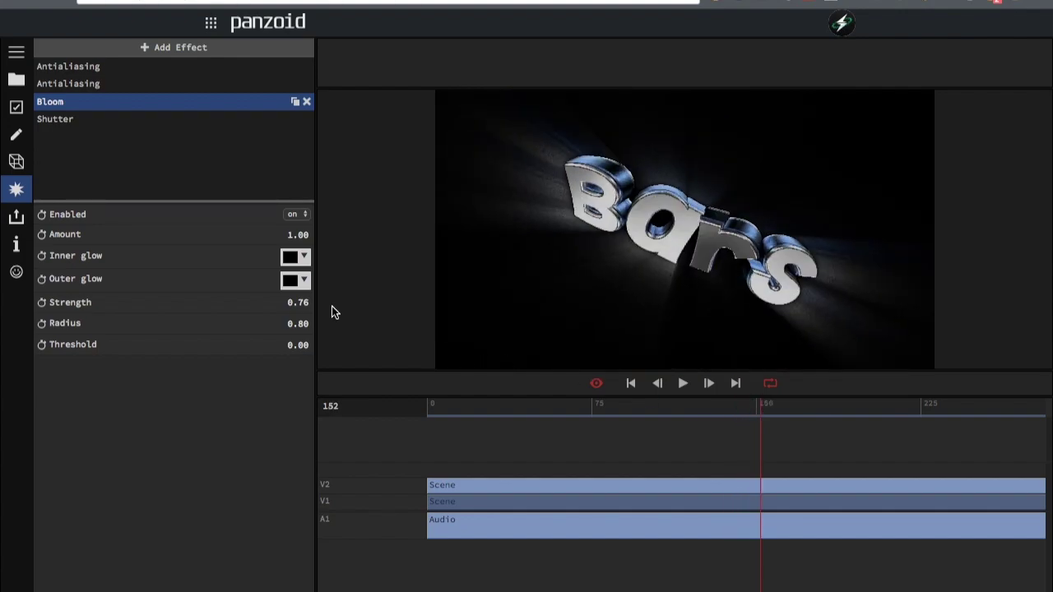
- Set the Bloom effect's Strength to 2 and its Radius to 0
left_click_drag(298, 302, 353, 251)
left_click(298, 302)
type("2")
key("Return")
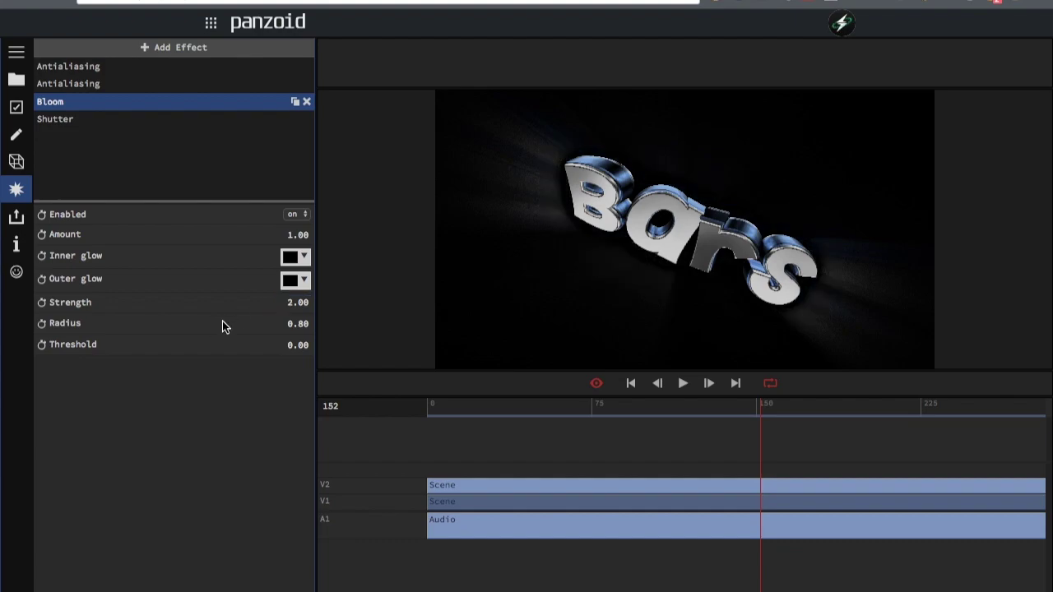
left_click(297, 324)
type("0")
key("Return")
- Try Bloom Strength values of 1.5 and 1, and settle on 1.25
left_click(296, 304)
type("1.5")
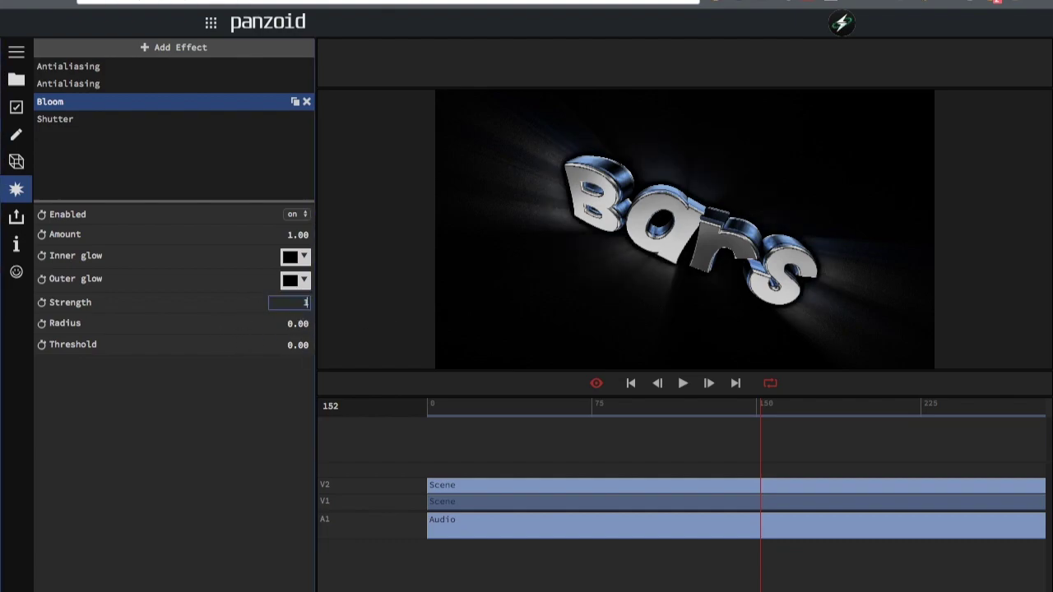
key("Return")
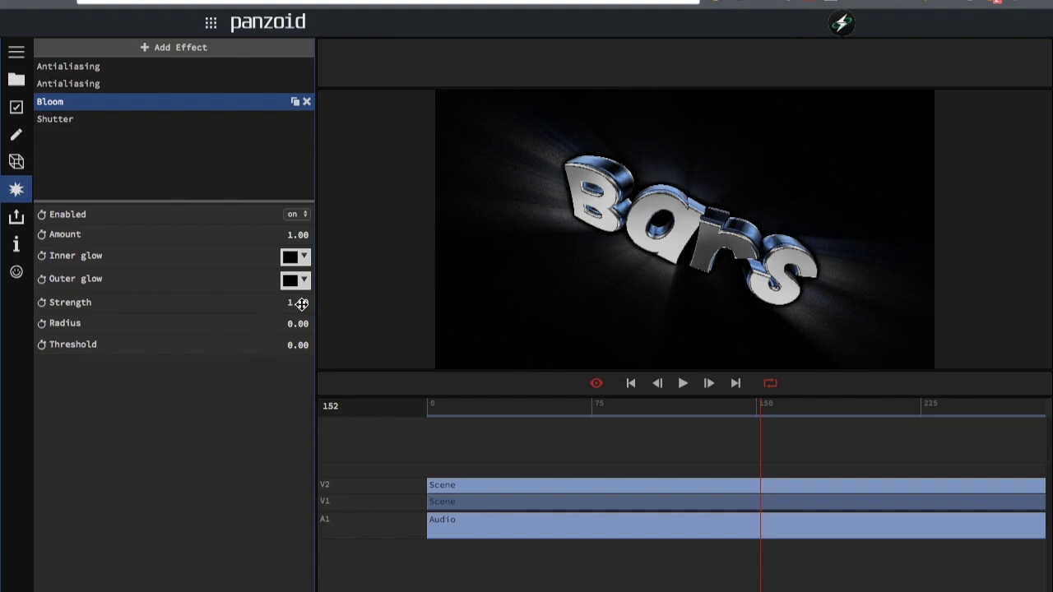
left_click(277, 302)
type("1")
key("Return")
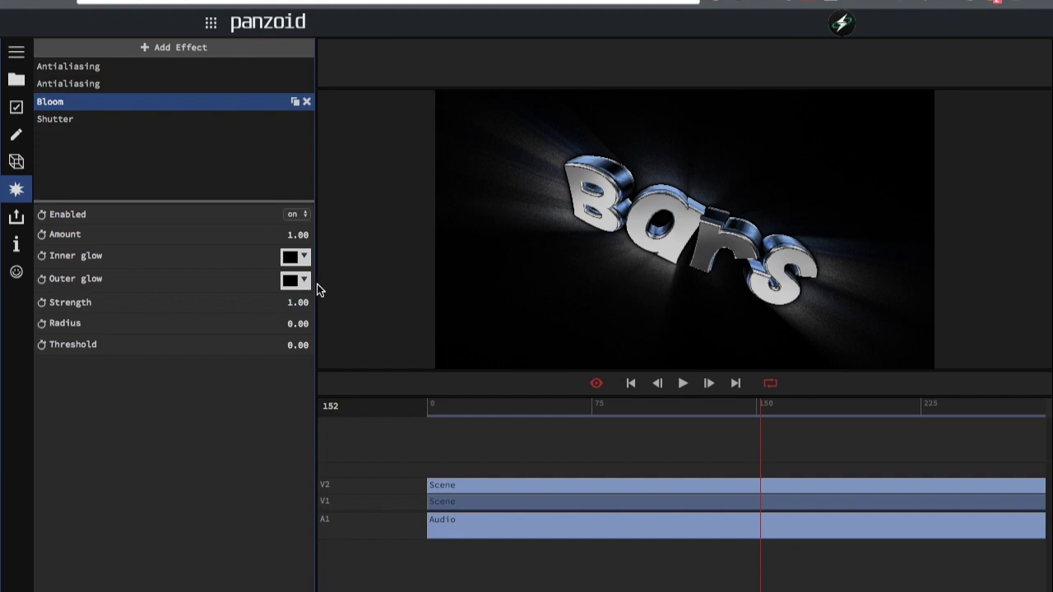
left_click_drag(291, 302, 1048, 294)
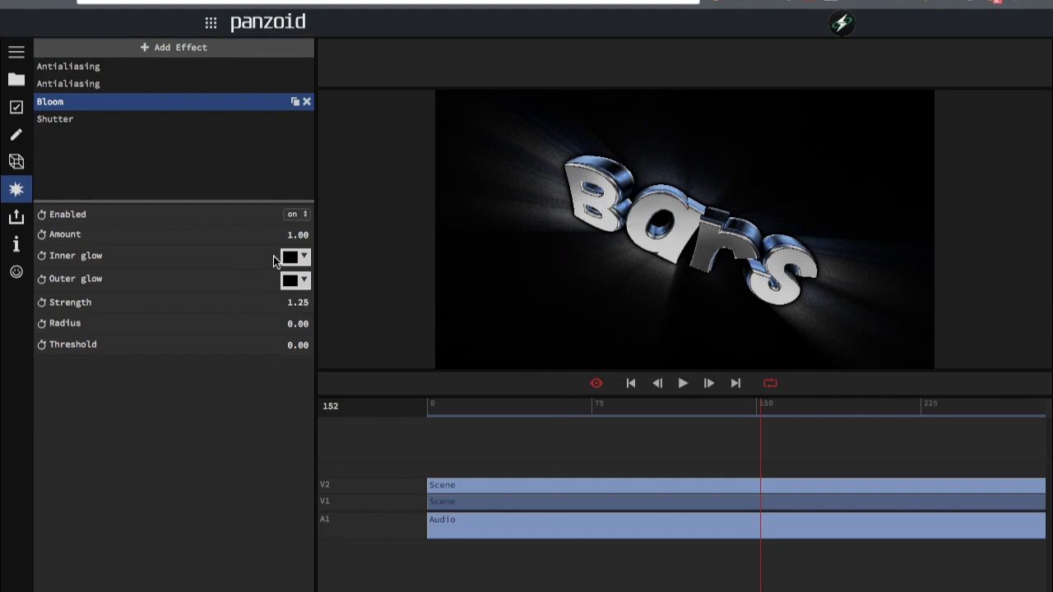
- Add a Grayscale effect directly below Radial Blur on V1's Scene clip and delete both Antialiasing effects there
left_click(474, 504)
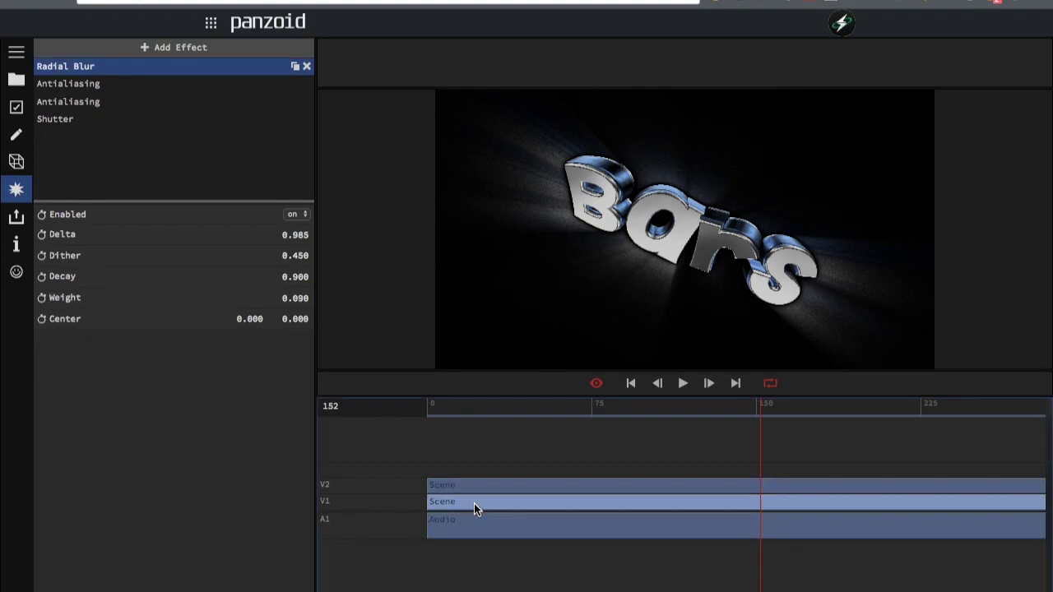
left_click(164, 48)
left_click(81, 141)
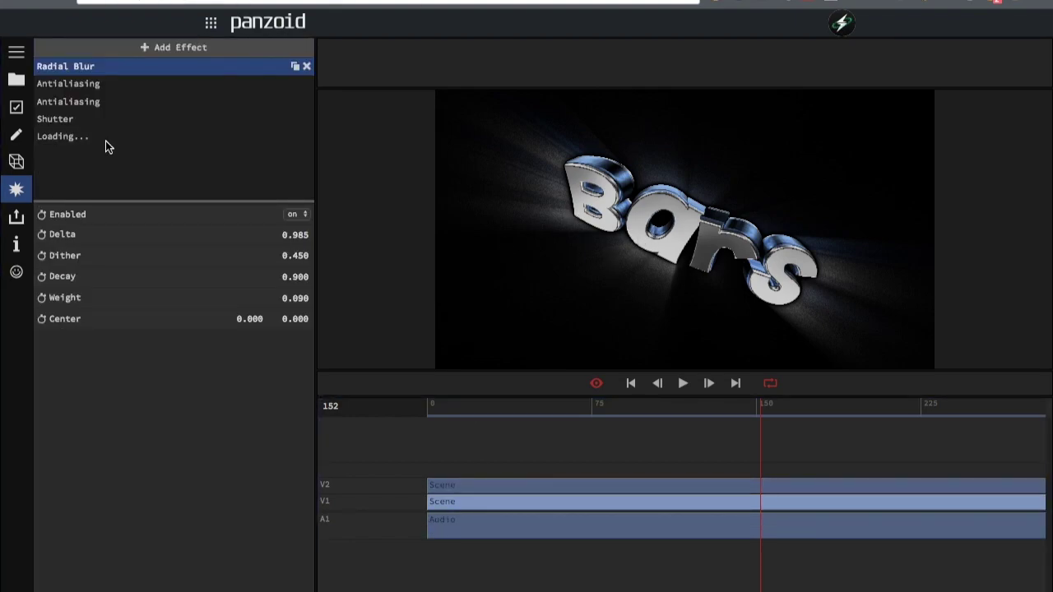
left_click(112, 47)
left_click(113, 47)
left_click_drag(72, 125, 74, 83)
left_click(307, 102)
left_click(307, 102)
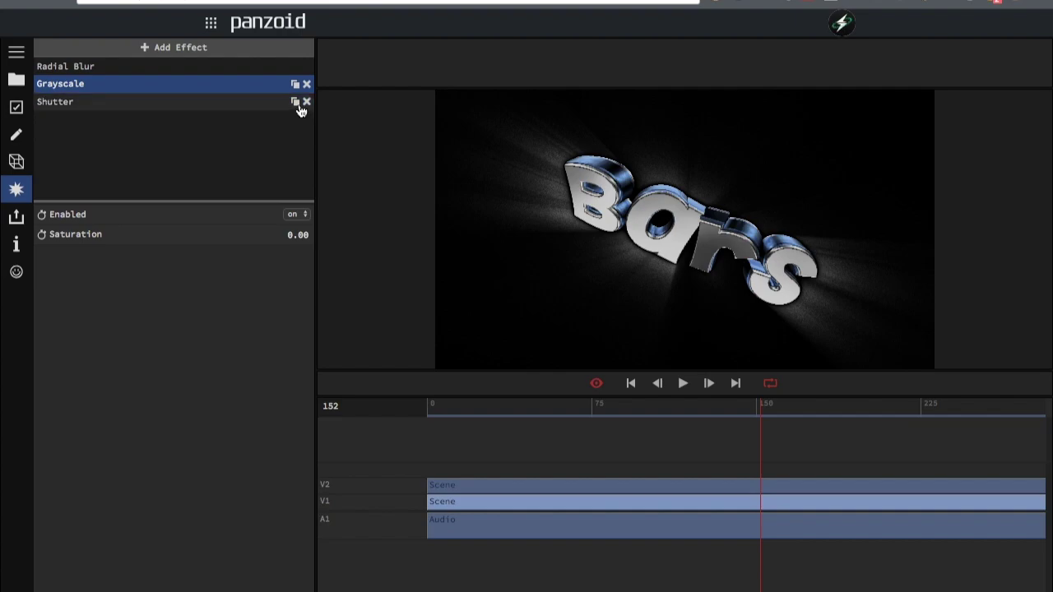
- Add a Gaussian Blur effect to the Scene clip on V1
left_click(185, 43)
scroll(119, 275, "down", 1)
scroll(118, 275, "down", 8)
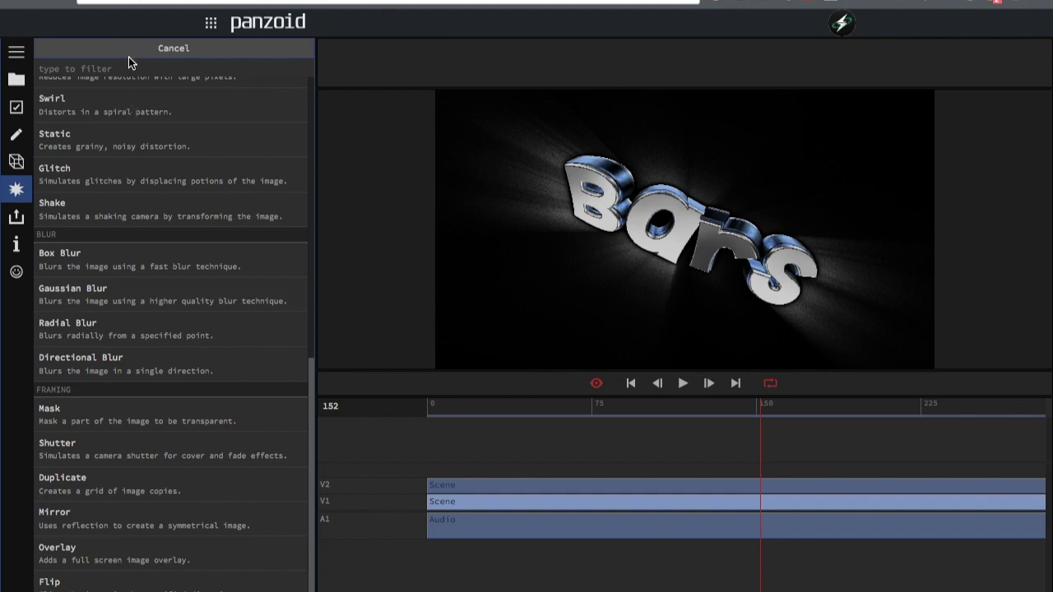
scroll(128, 54, "up", 9)
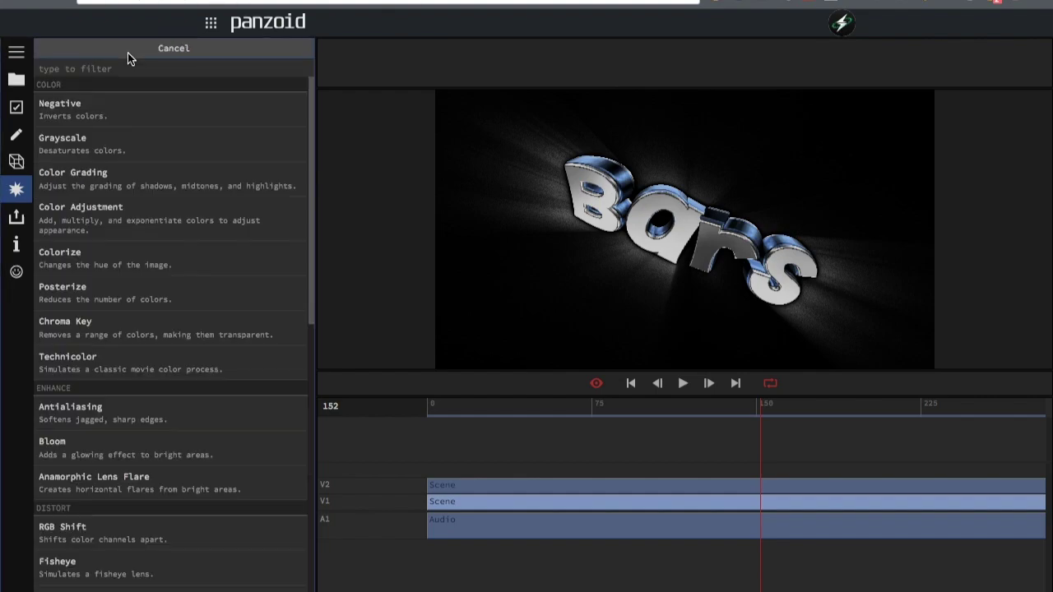
scroll(86, 286, "down", 8)
left_click(80, 298)
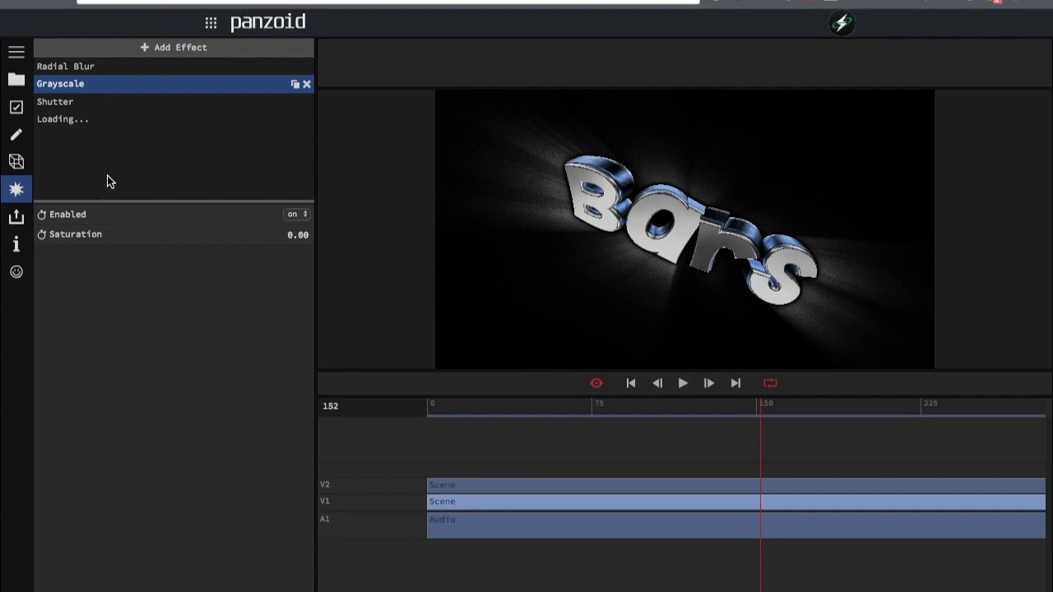
- Set the Gaussian Blur effect's Delta to 0.51 and play the animation
left_click(65, 119)
left_click_drag(303, 238, 227, 431)
left_click(485, 403)
key("space")
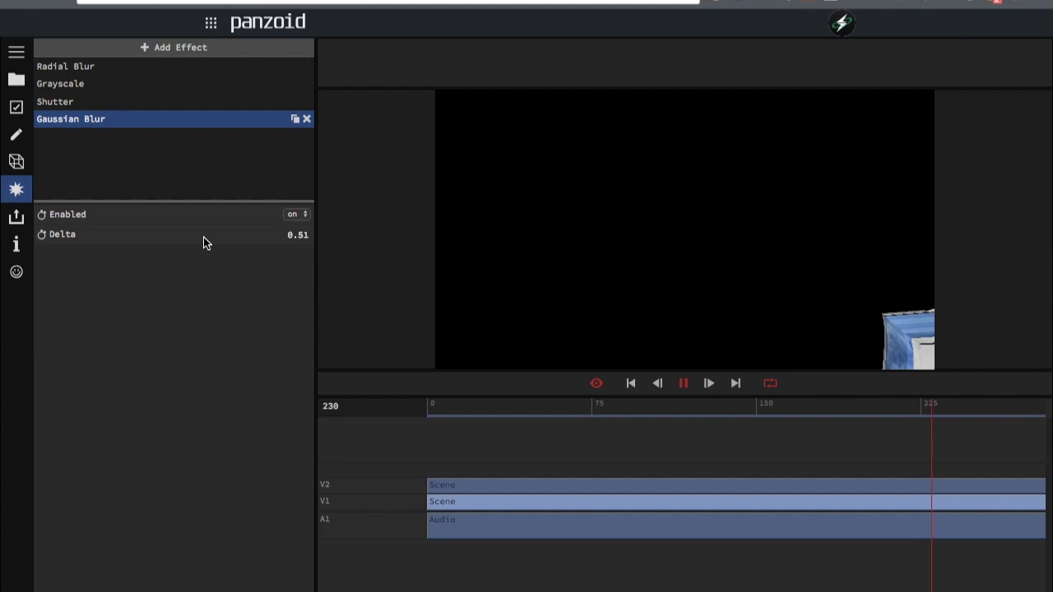
- Set the Radial Blur effect's Weight to 0.238 and preview the glow at several points of the playback
left_click(107, 66)
mouse_move(285, 300)
left_mouse_down()
mouse_move(499, 291)
mouse_move(454, 308)
left_mouse_up()
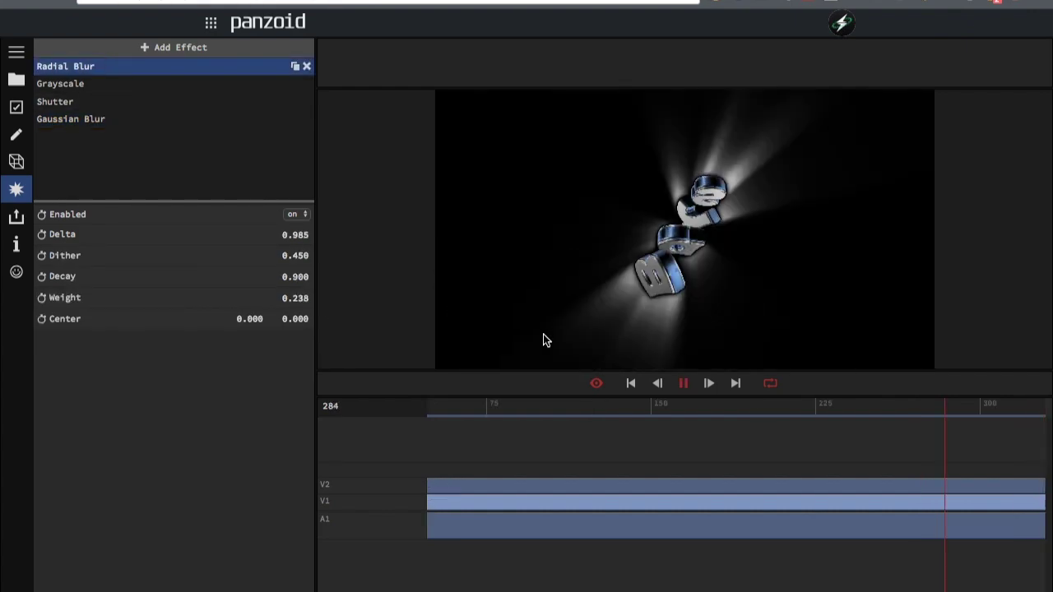
key("space")
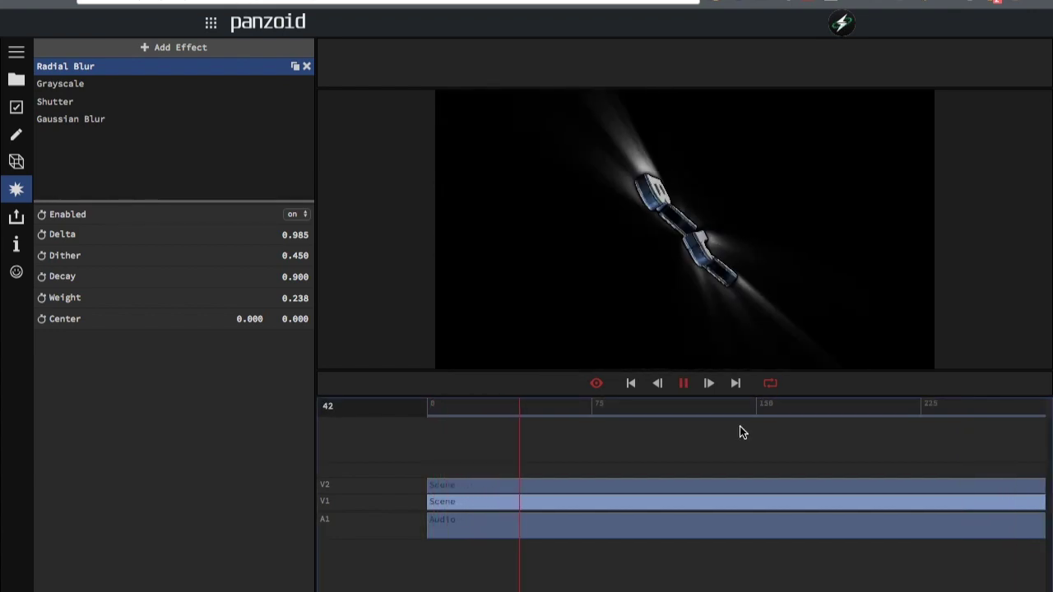
key("space")
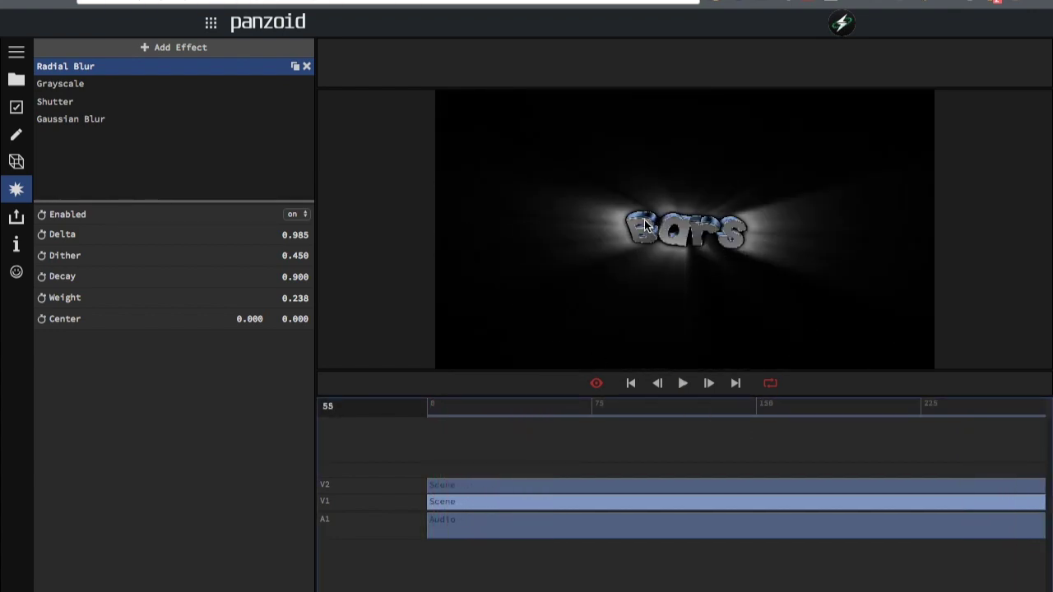
key("space")
key("space")
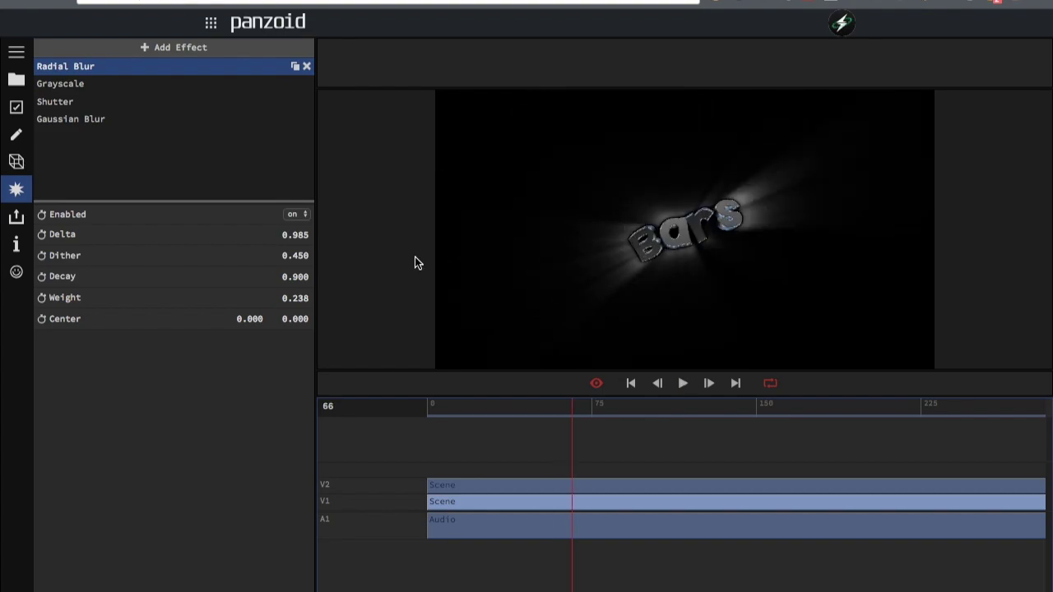
- Add a Color Grading effect to the Scene clip on V1 and open its settings
left_click(127, 49)
scroll(119, 273, "down", 8)
scroll(119, 274, "up", 1)
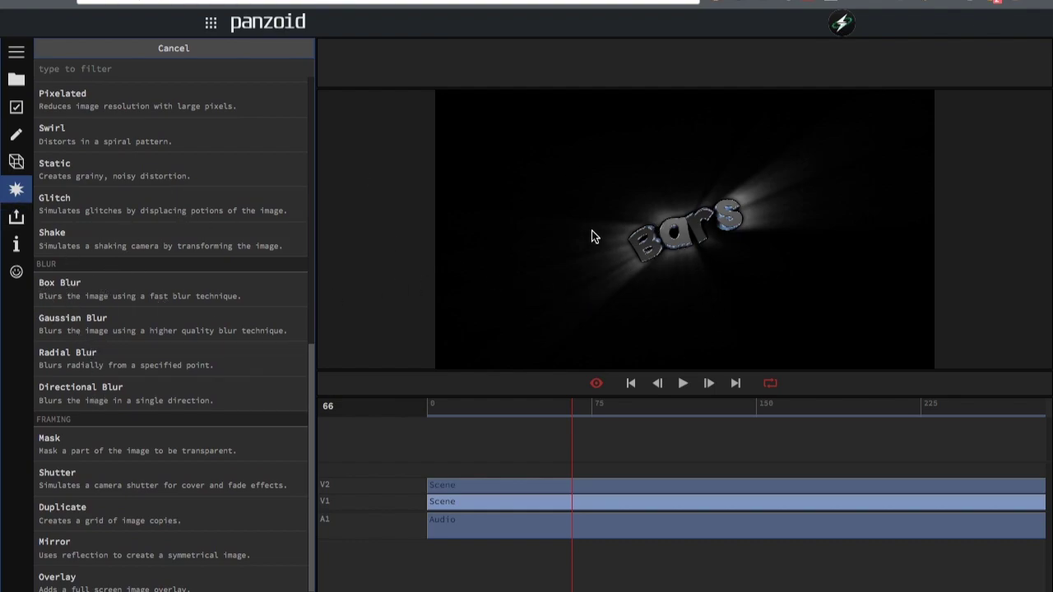
scroll(135, 280, "up", 7)
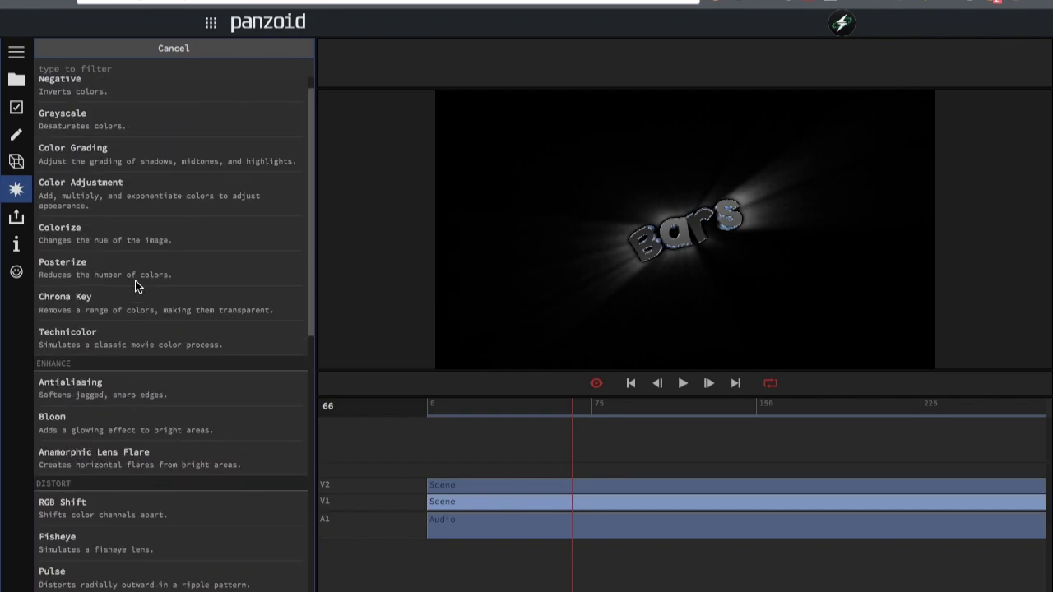
left_click(115, 155)
left_click(86, 137)
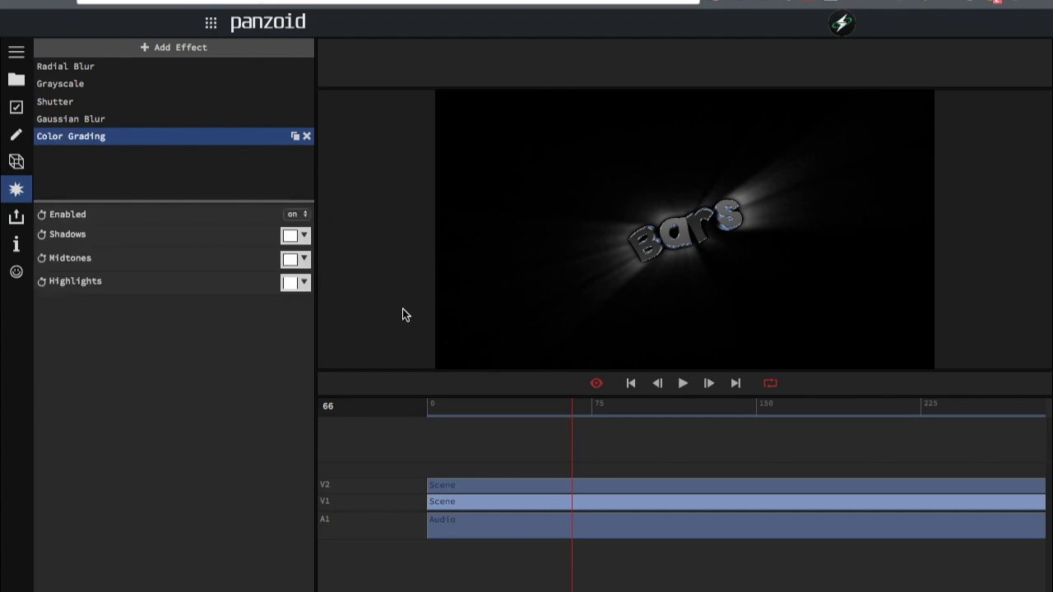
- Set the Color Grading Highlights color to light blue #96adff and preview the tinted rays at an earlier frame
left_click(290, 284)
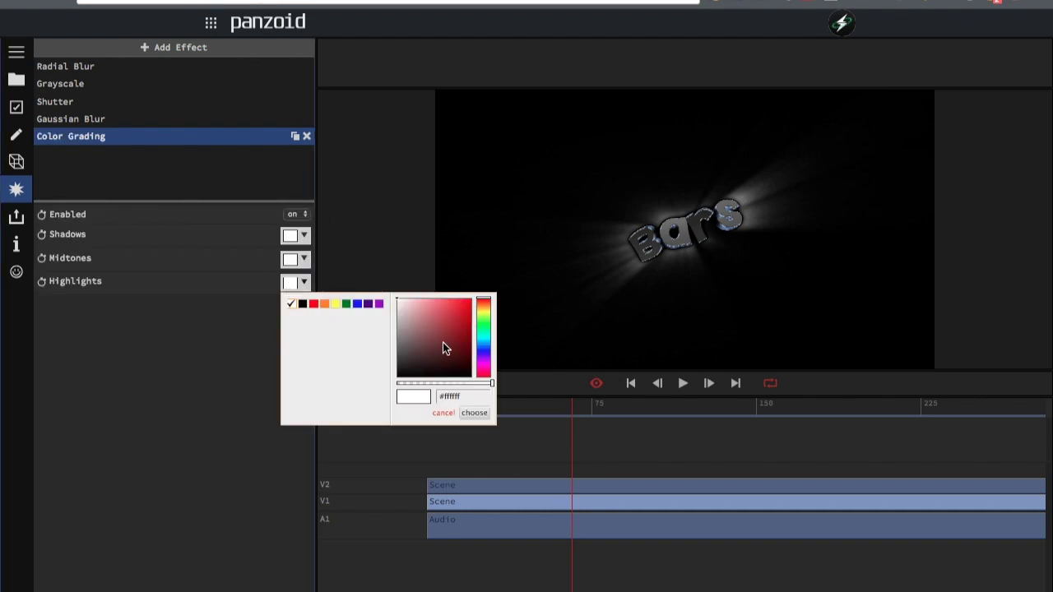
left_click(487, 352)
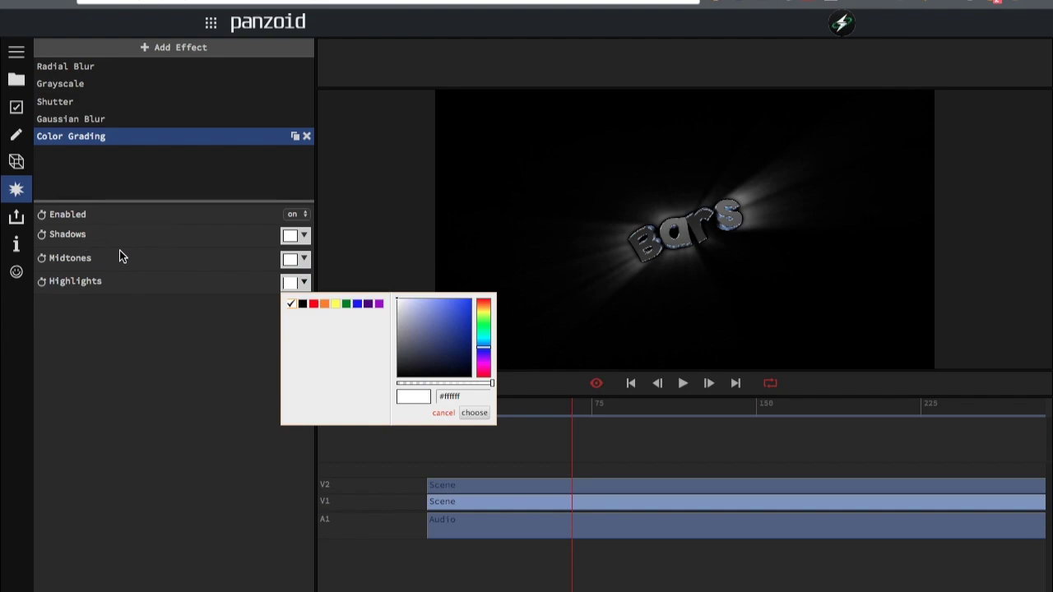
left_click(427, 312)
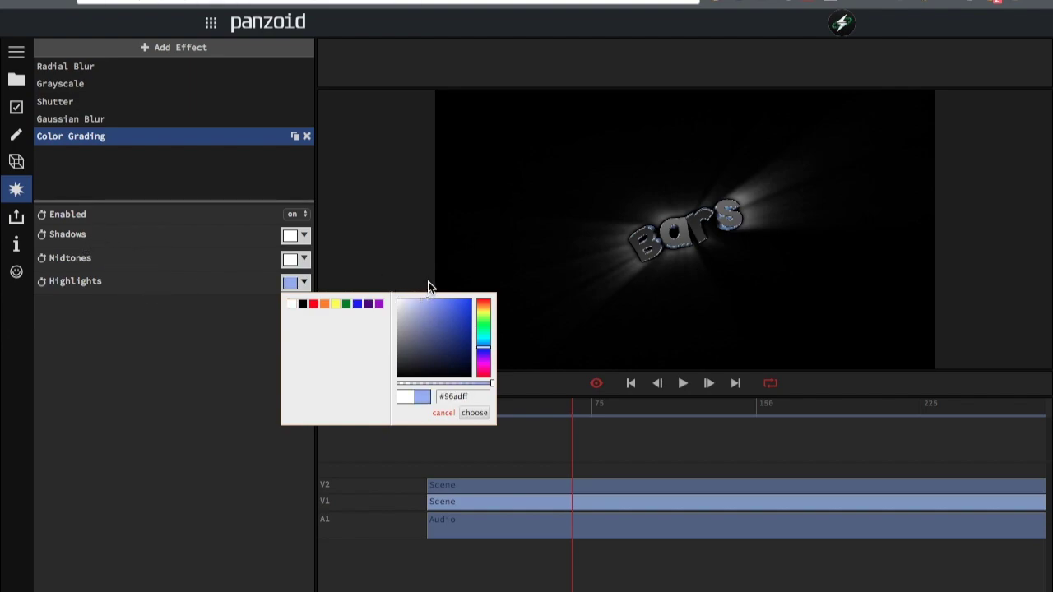
left_click(475, 412)
left_click_drag(526, 404, 536, 403)
- Lighten the Color Grading Highlights color to #bfcdff and preview the rays up to frame 109
left_click(293, 282)
left_click_drag(428, 310, 414, 298)
left_click(475, 413)
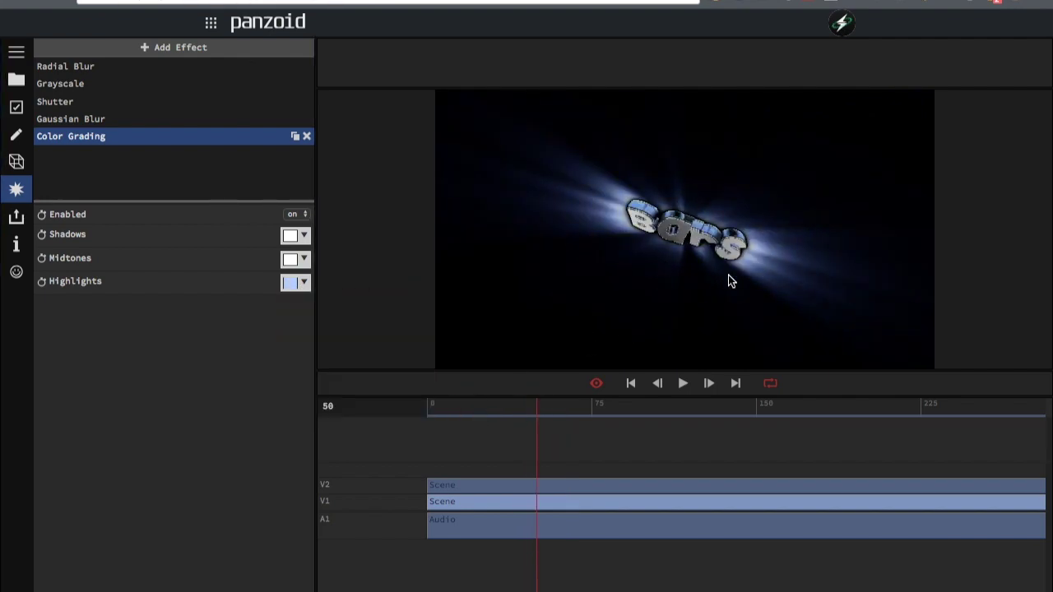
left_click(495, 409)
left_click_drag(495, 409, 665, 390)
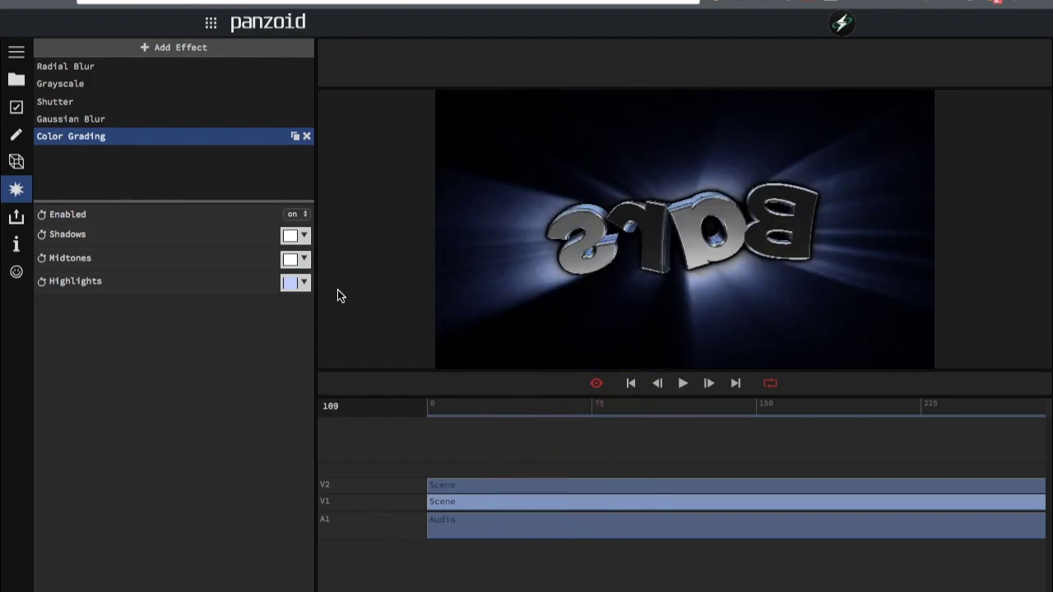
- Change the Color Grading Highlights to a stronger blue and preview the rays around frame 67
left_click(294, 283)
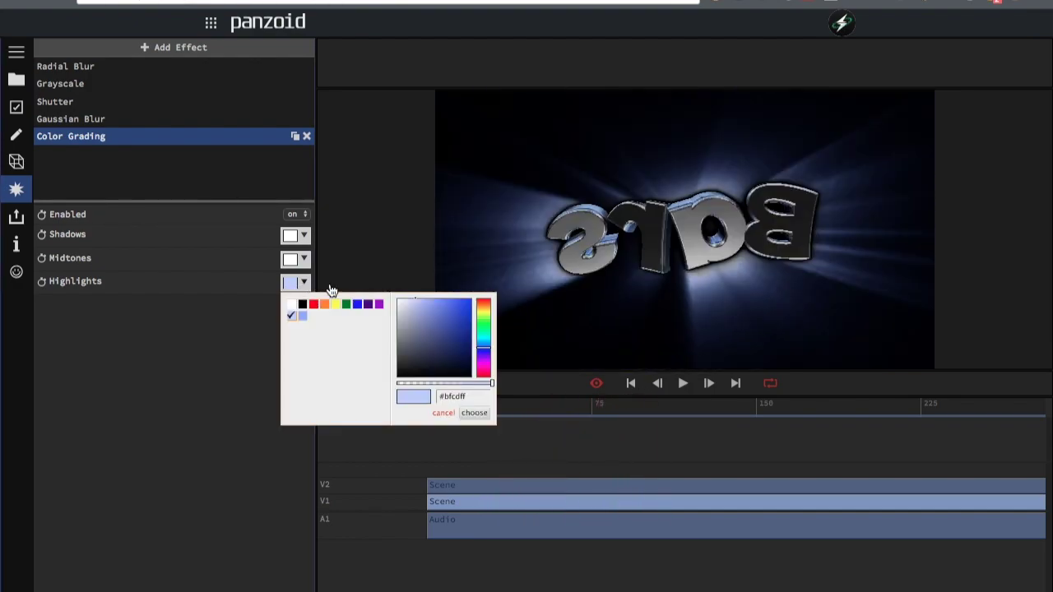
left_click(486, 416)
left_click_drag(530, 405, 573, 391)
- Set the Radial Blur effect's Weight to 0.212 on V1's Scene clip and preview the rays up to frame 79
left_click(91, 65)
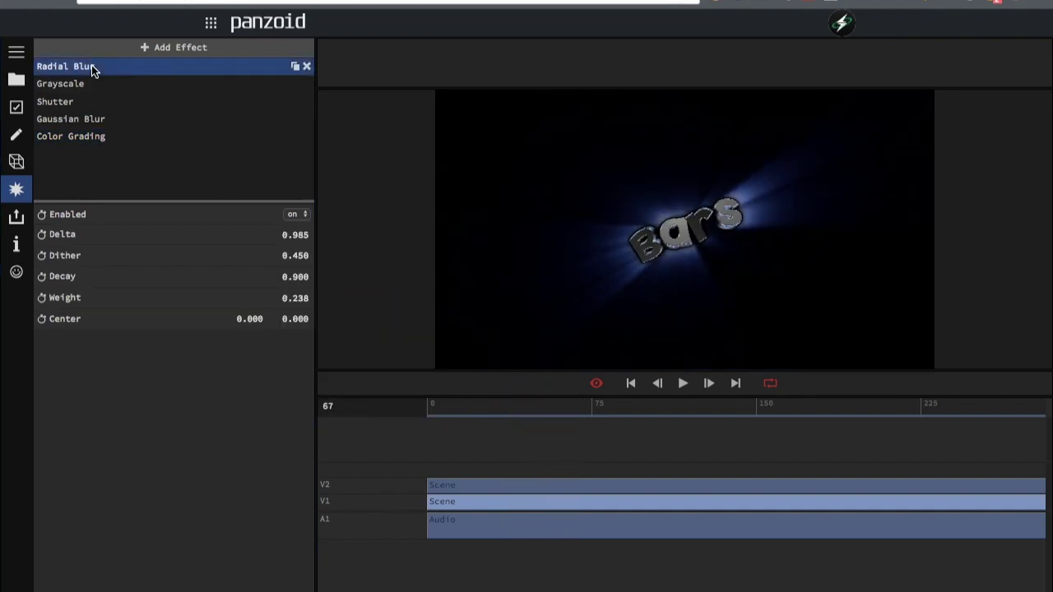
left_click_drag(293, 294, 326, 355)
left_click_drag(493, 413, 599, 405)
left_click(135, 46)
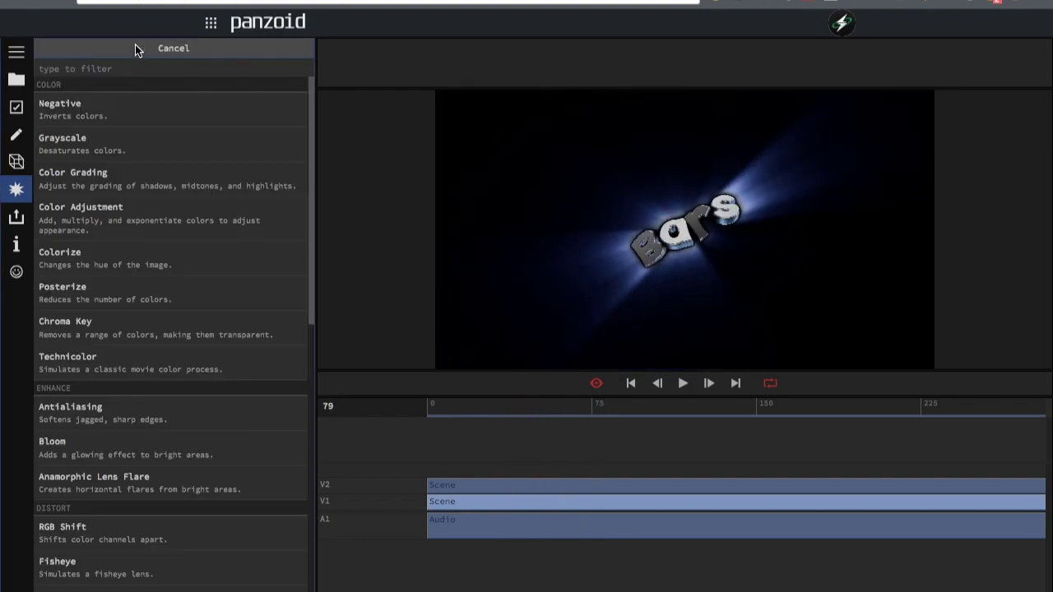
scroll(131, 299, "down", 5)
scroll(131, 299, "down", 1)
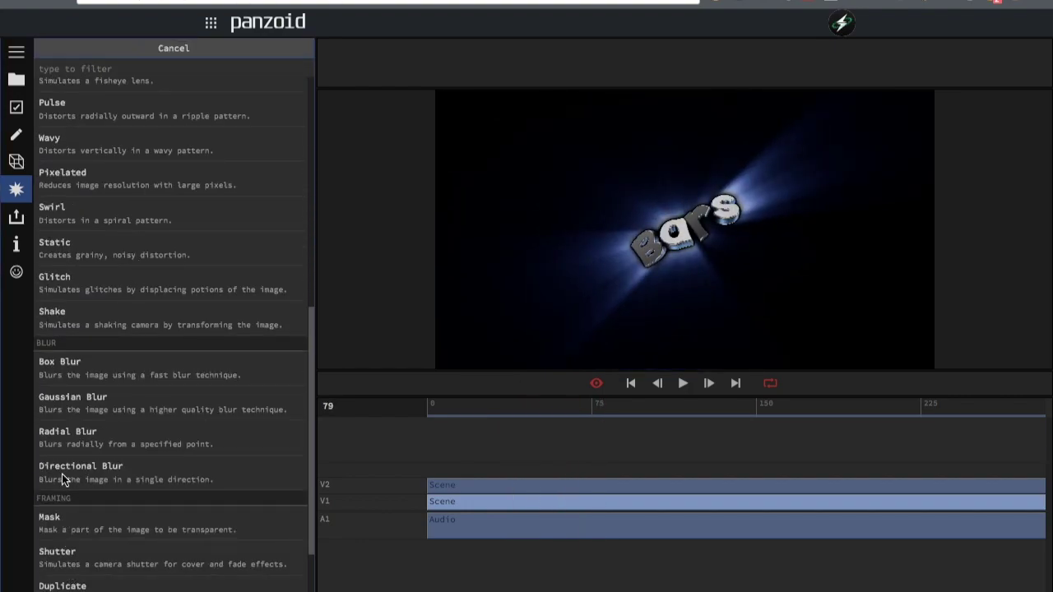
left_click(159, 50)
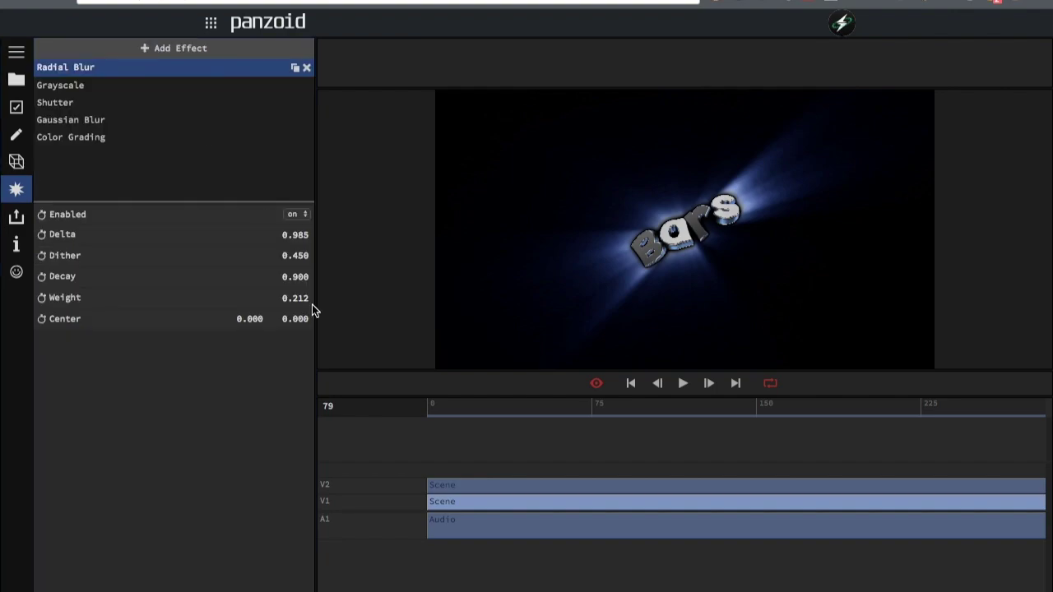
- Try a Radial Blur effect on the Scene clip on V2 and delete it again
left_click(455, 491)
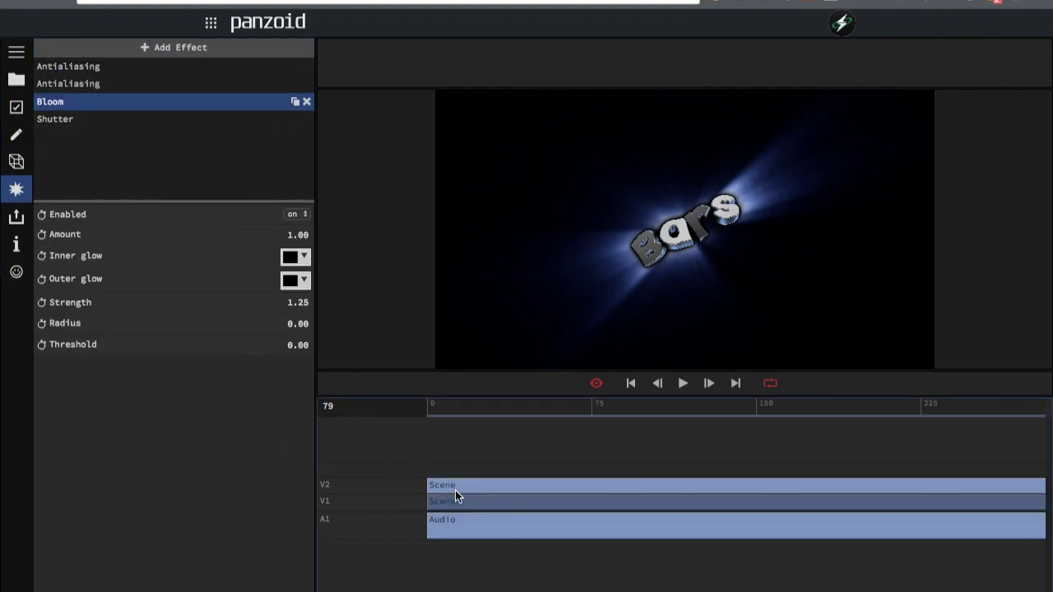
left_click(145, 47)
scroll(149, 267, "down", 8)
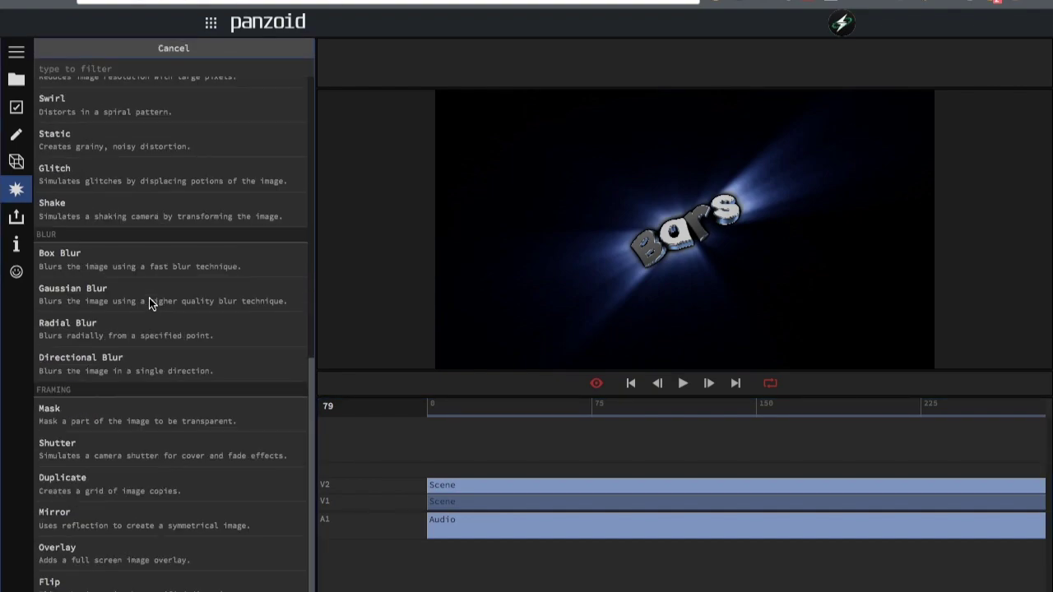
left_click(71, 328)
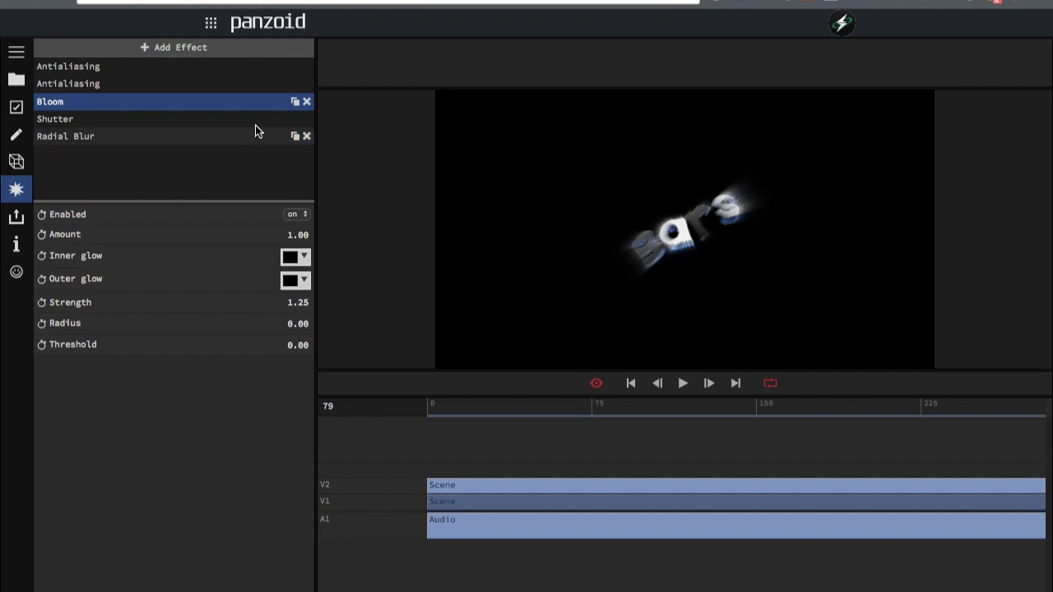
left_click(306, 136)
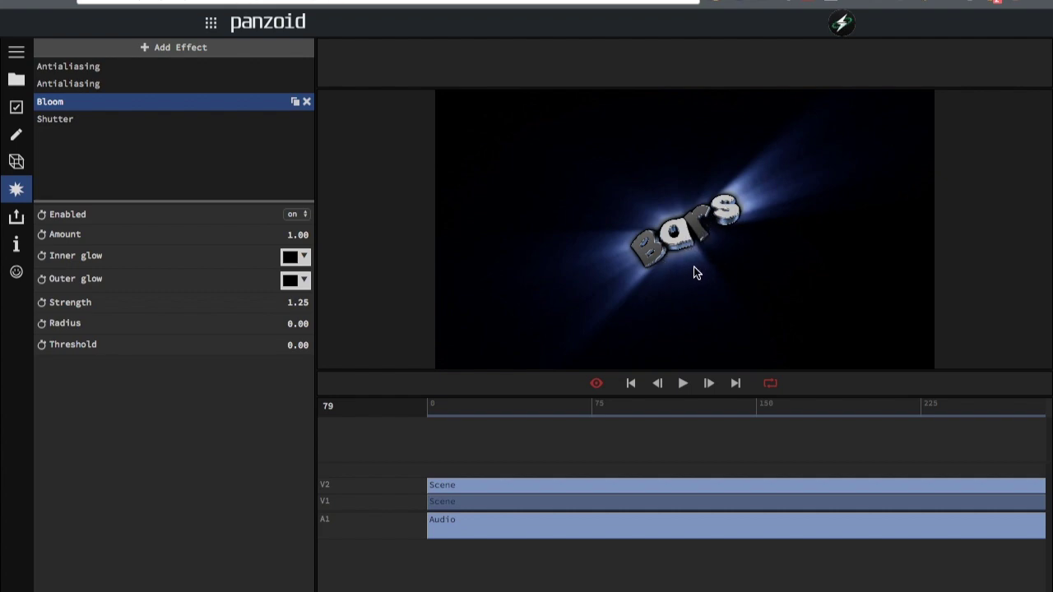
left_click(454, 504)
left_click(470, 488)
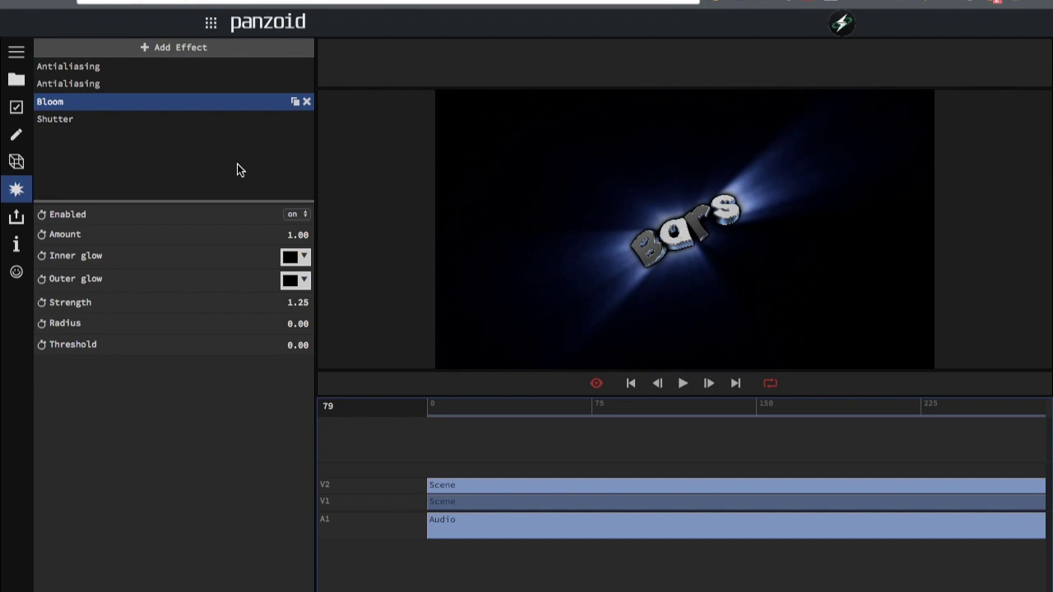
left_click(16, 81)
left_click(16, 188)
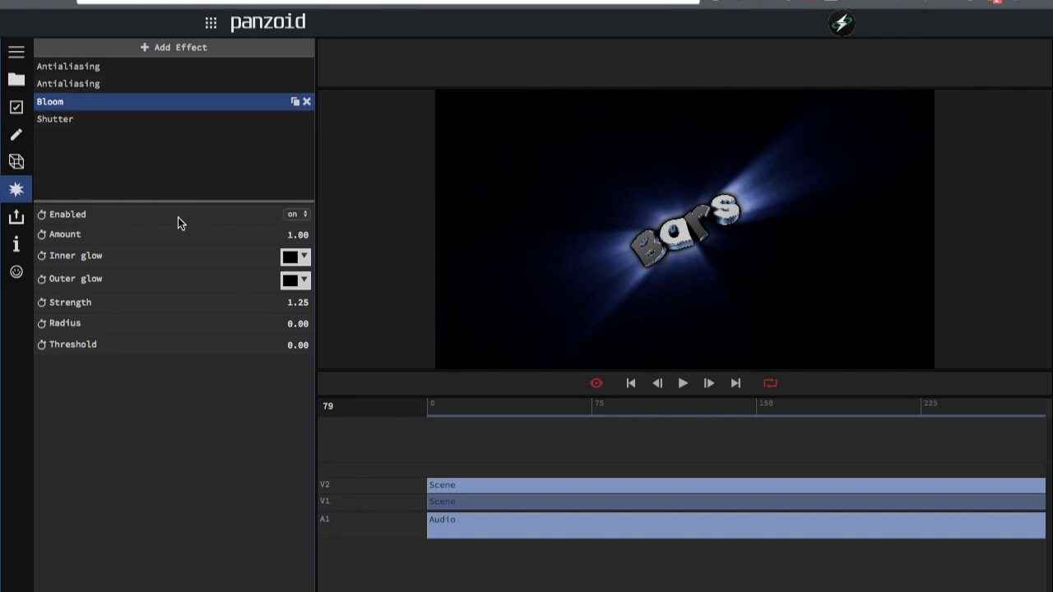
- Set the Gaussian Blur effect's Delta to 0.37 on the Scene clip on V1
left_click(475, 500)
left_click(118, 137)
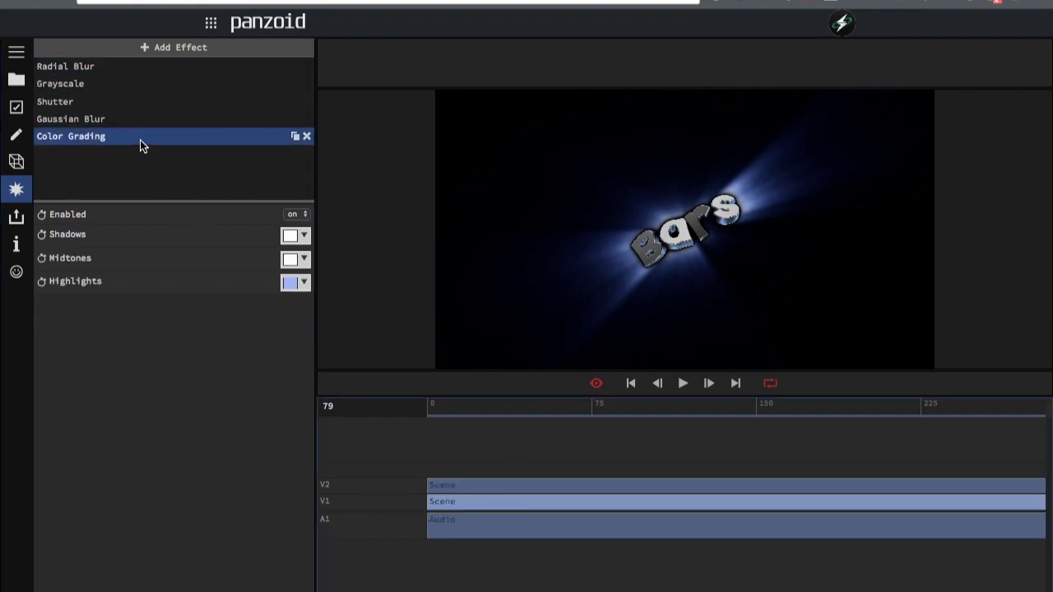
left_click(91, 84)
left_click(82, 69)
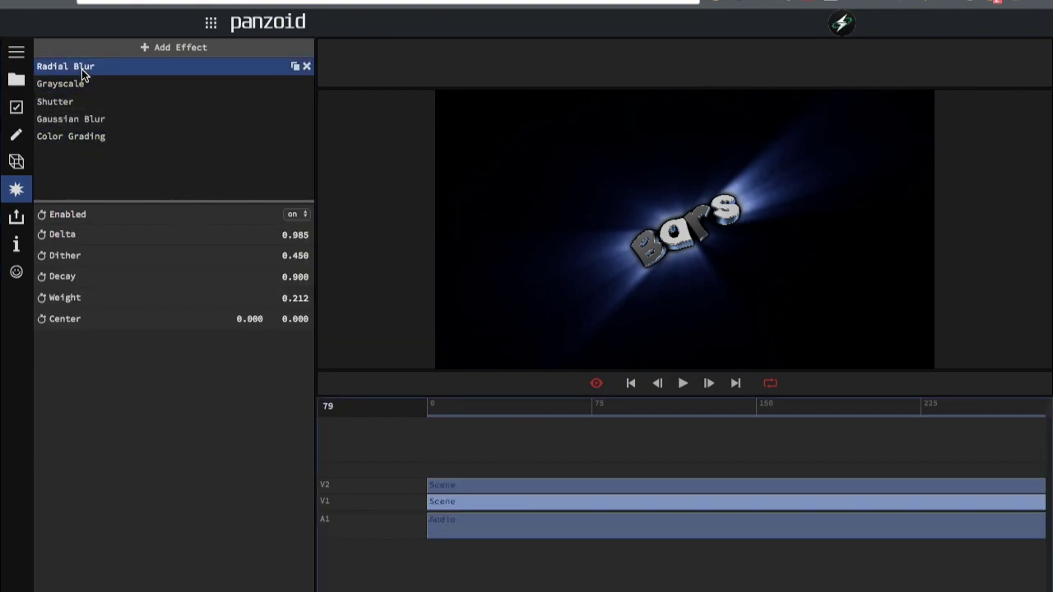
left_click(75, 119)
left_click_drag(291, 234, 345, 373)
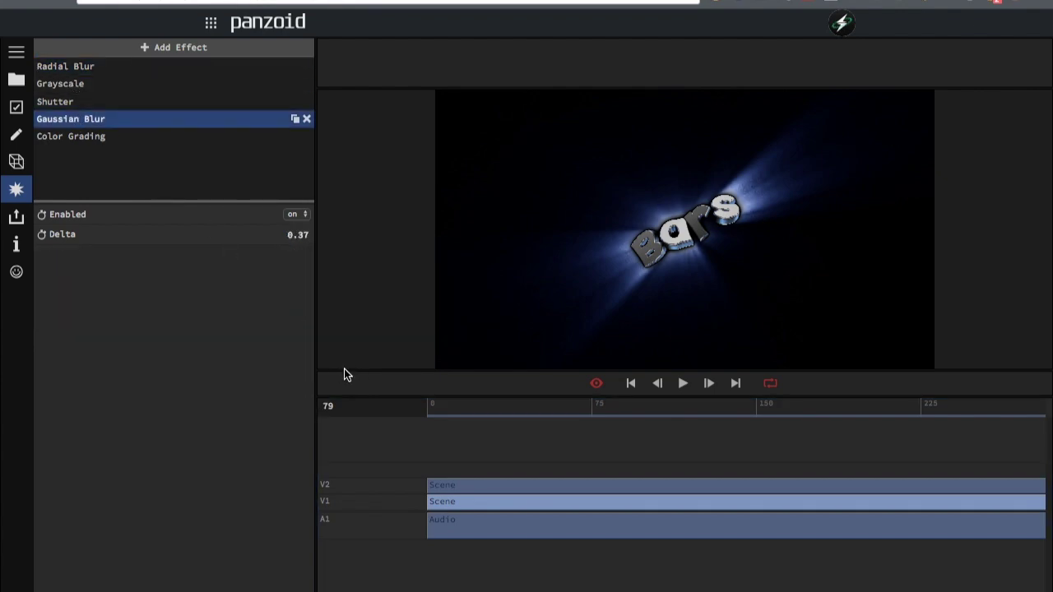
- Add an Overlay effect to V1's Scene clip using TV Scan Lines.jpg from the misc folder in Flares & Overlays
left_click(142, 49)
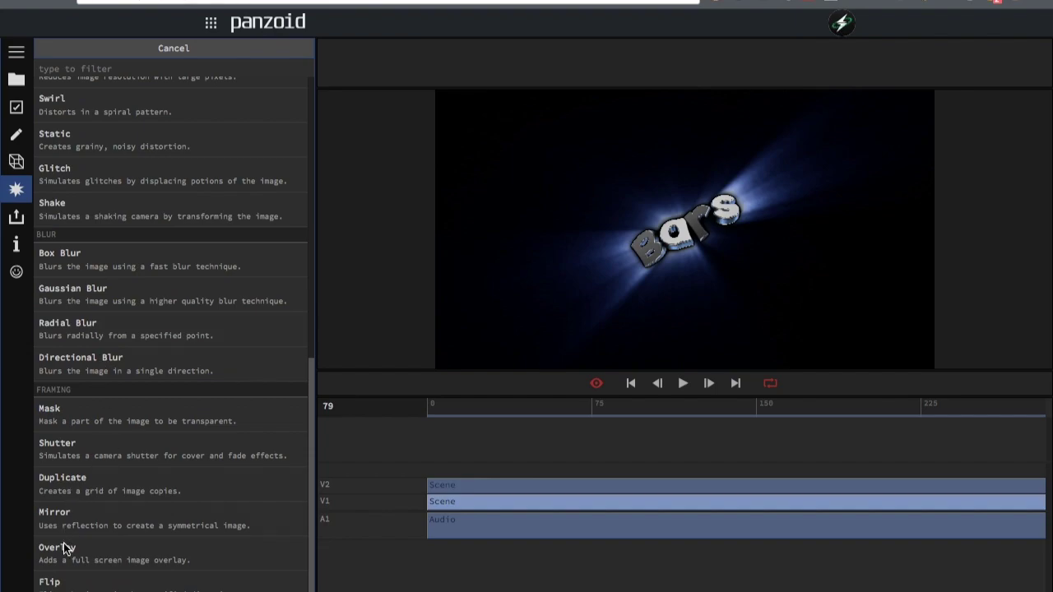
left_click(66, 549)
left_click(79, 153)
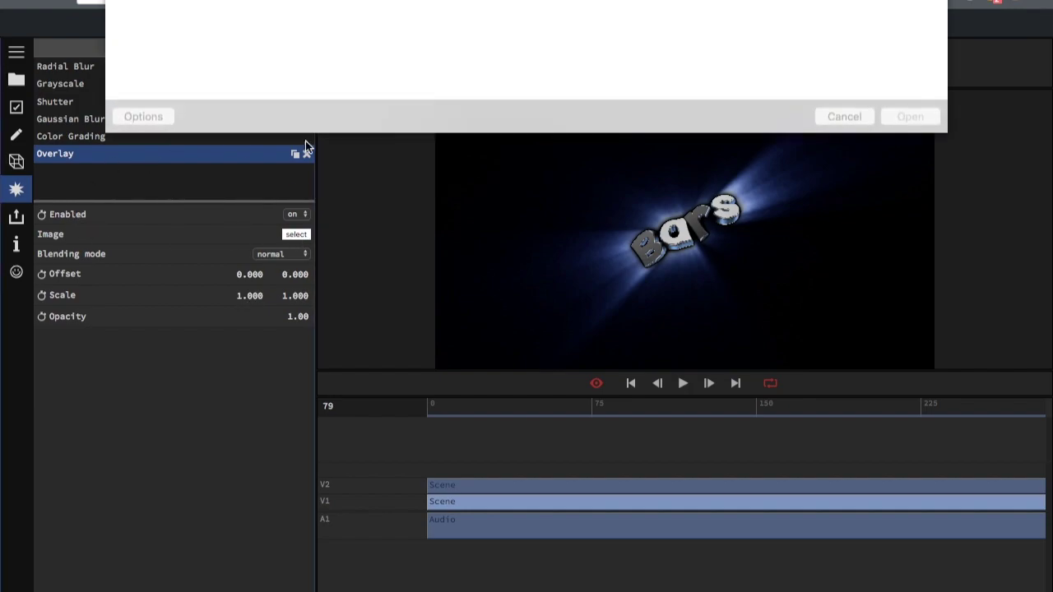
left_click(553, 7)
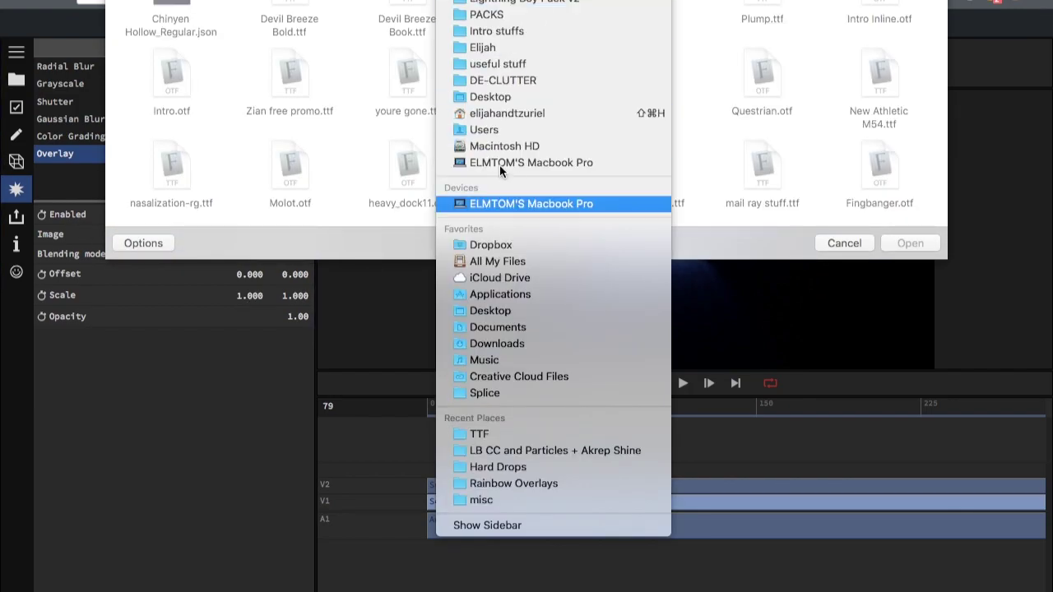
left_click(518, 4)
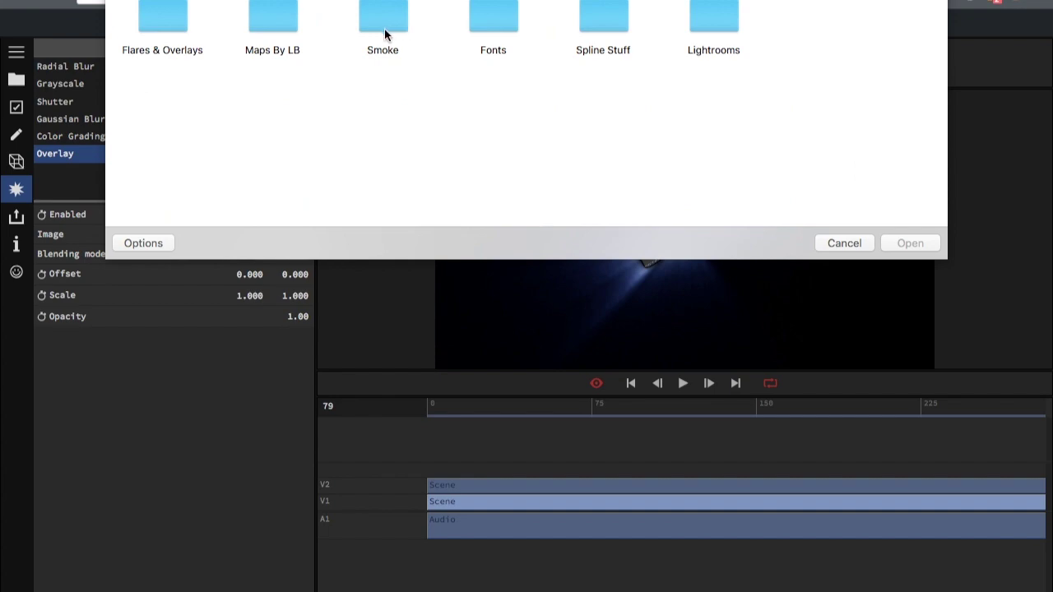
double_click(183, 24)
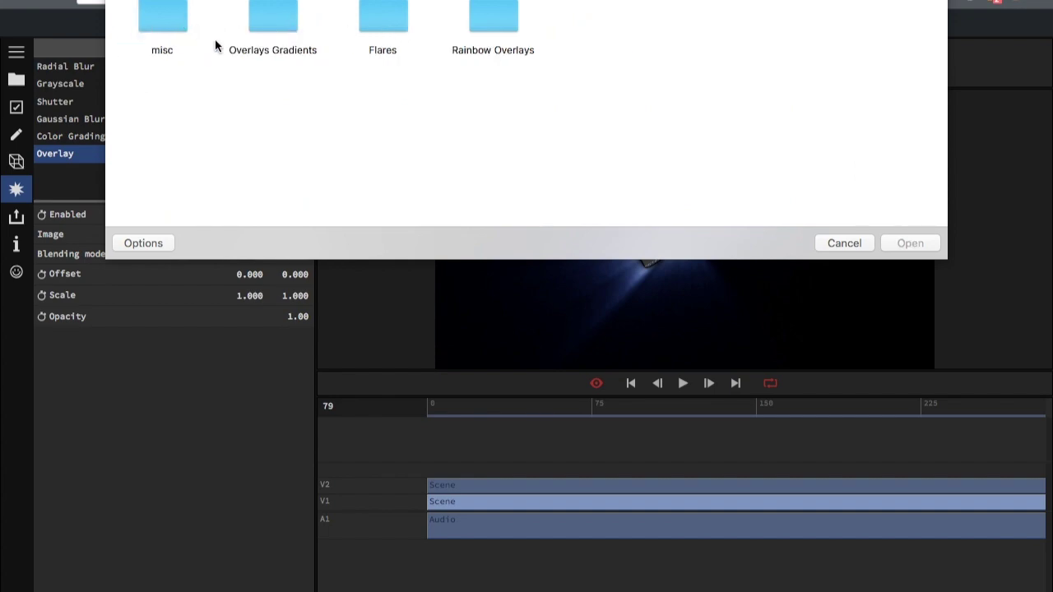
double_click(173, 20)
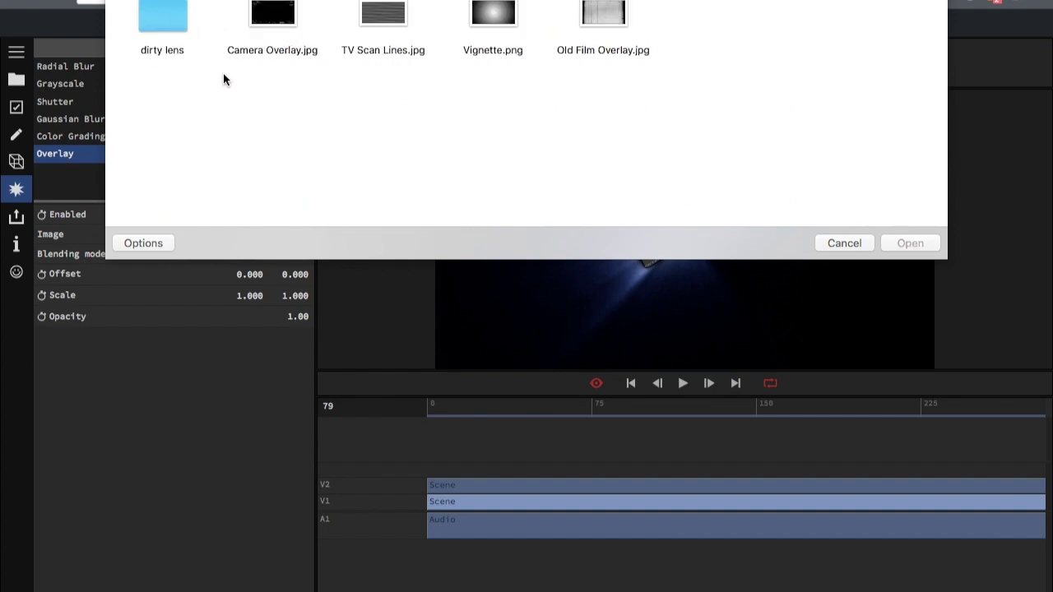
double_click(375, 24)
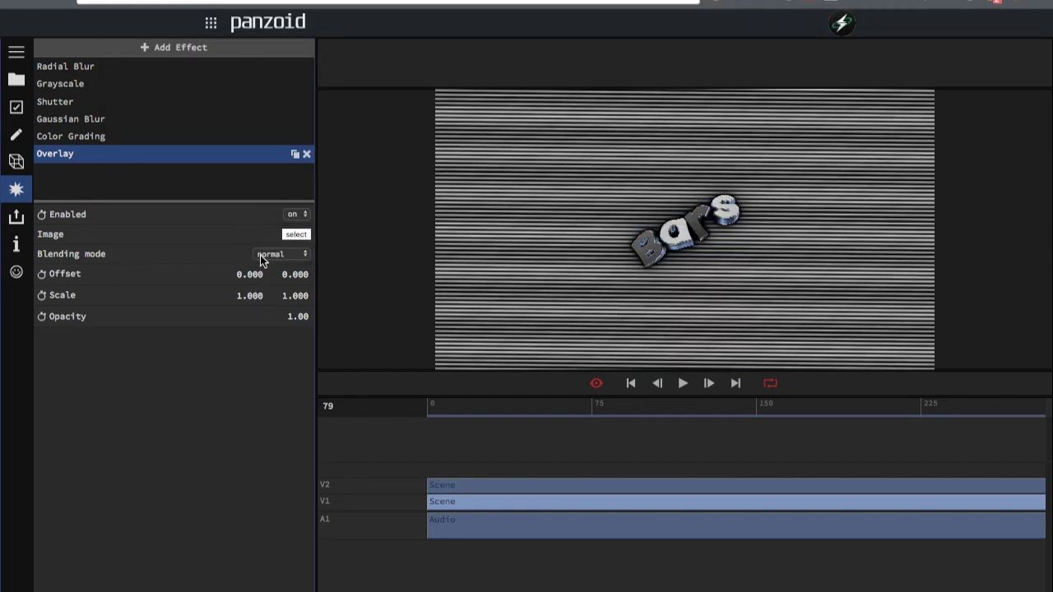
- Set the Overlay effect's blending mode to subtract and its Opacity to 0.32
left_click(272, 254)
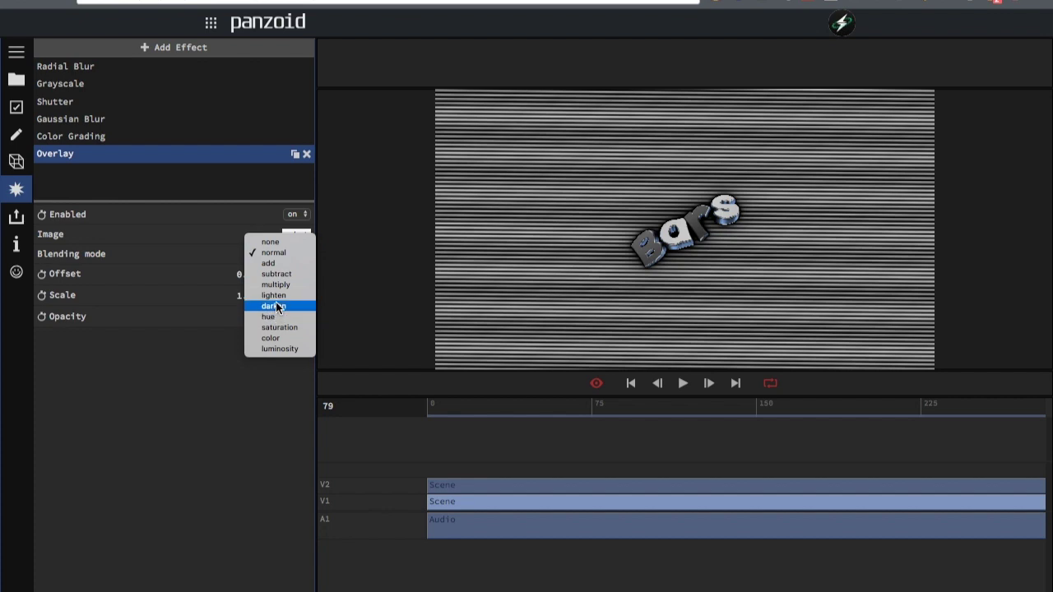
left_click(276, 274)
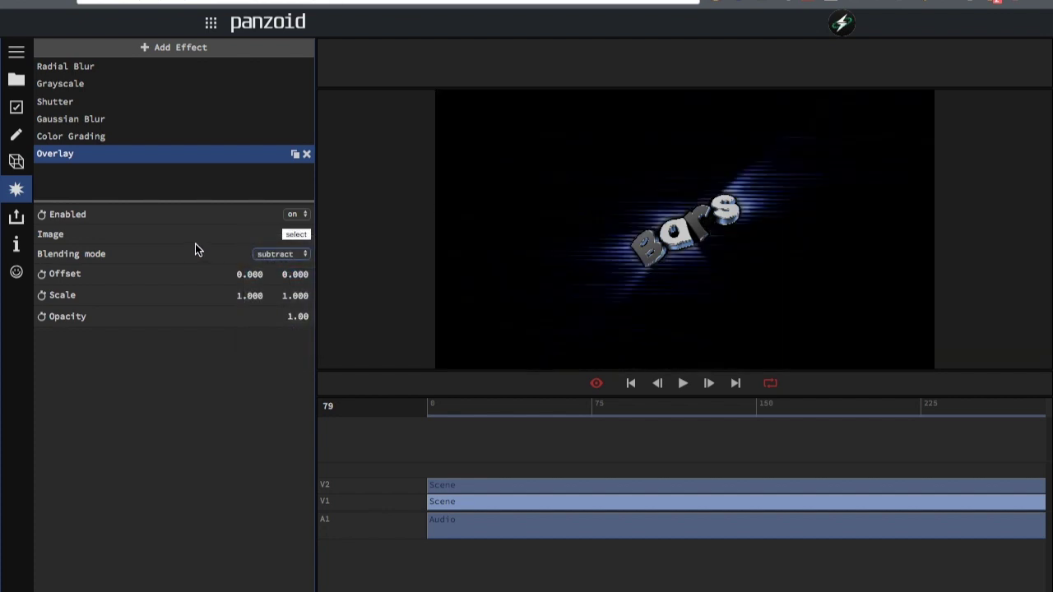
left_click_drag(288, 315, 141, 541)
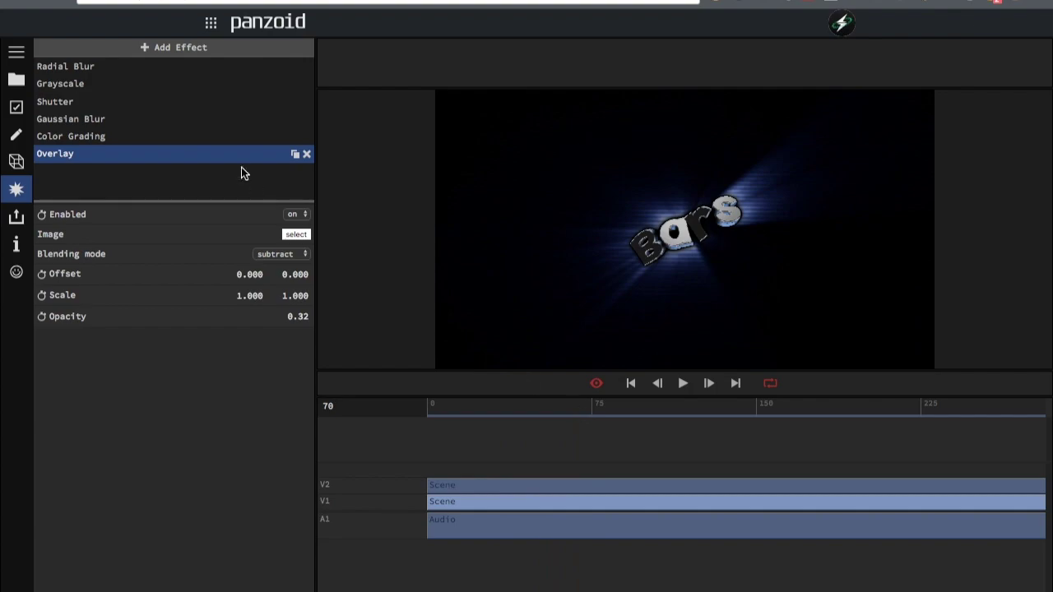
- Set the Radial Blur effect's Delta to 1.000 and Weight to 0.152, and preview the rays up to frame 108
left_click(151, 72)
left_click_drag(290, 234, 497, 300)
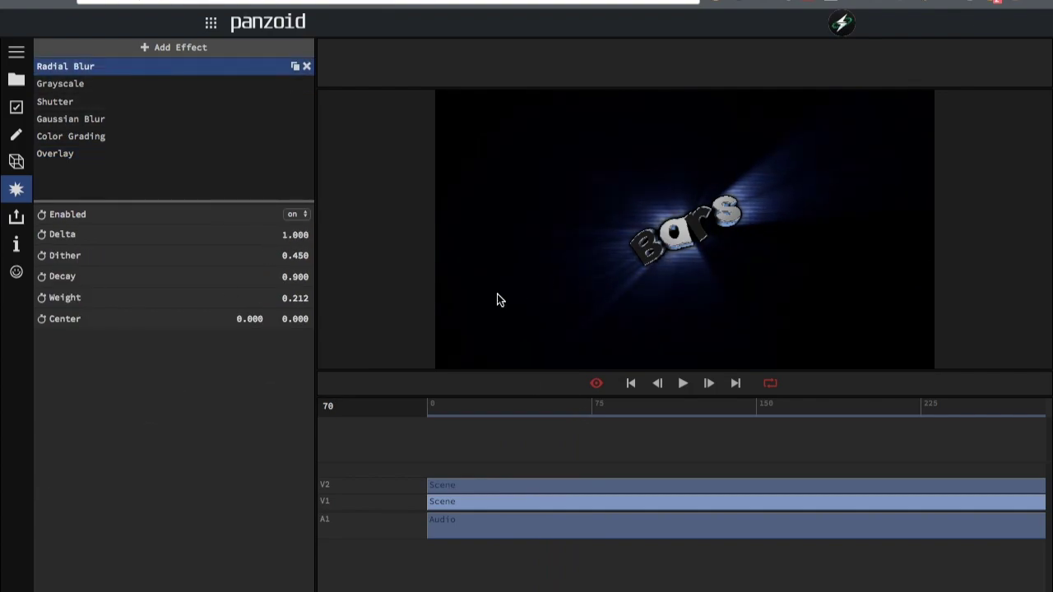
left_click_drag(290, 297, 276, 346)
left_click_drag(553, 405, 664, 416)
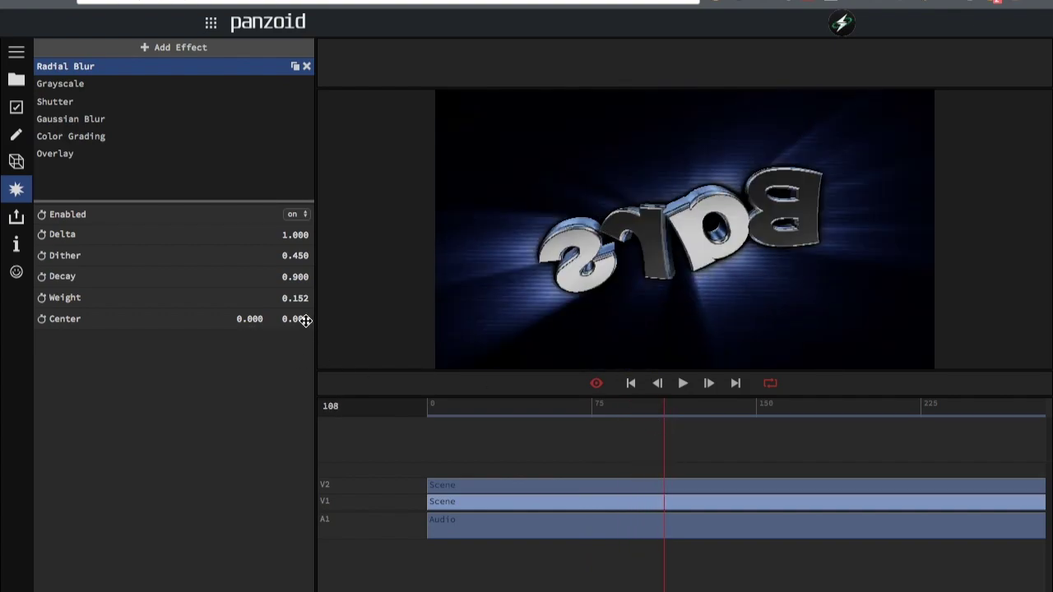
- Set the Opacity of the Overlay effect on V1's Scene clip to 0.36
left_click(80, 153)
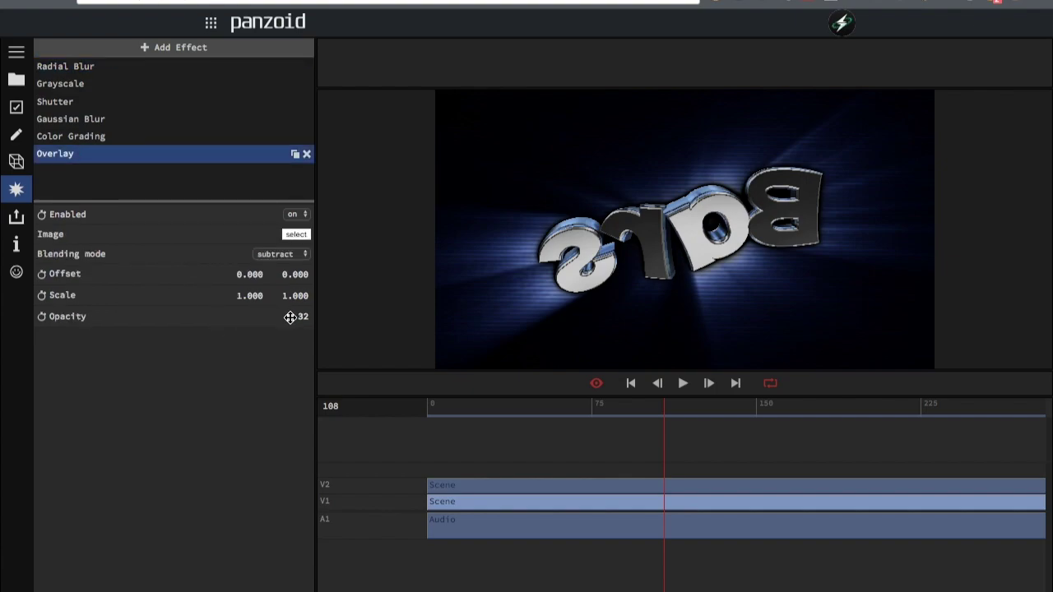
left_click_drag(290, 318, 219, 430)
left_click_drag(268, 392, 303, 313)
- Add a Wavy effect above the Overlay on V1's Scene clip and set its Amount to 1.08
left_click(198, 47)
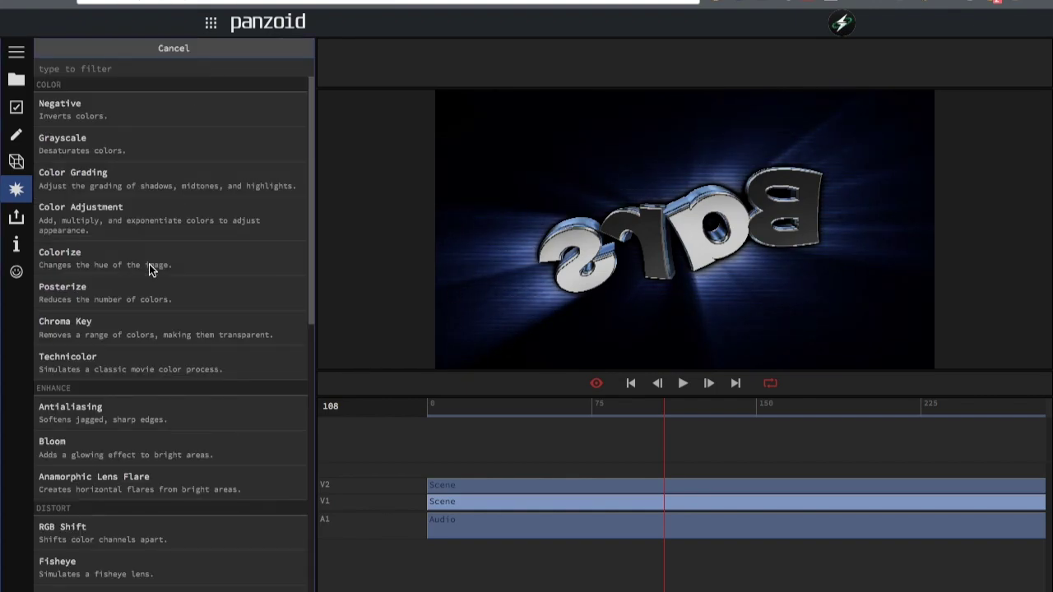
scroll(149, 264, "down", 8)
left_click(70, 150)
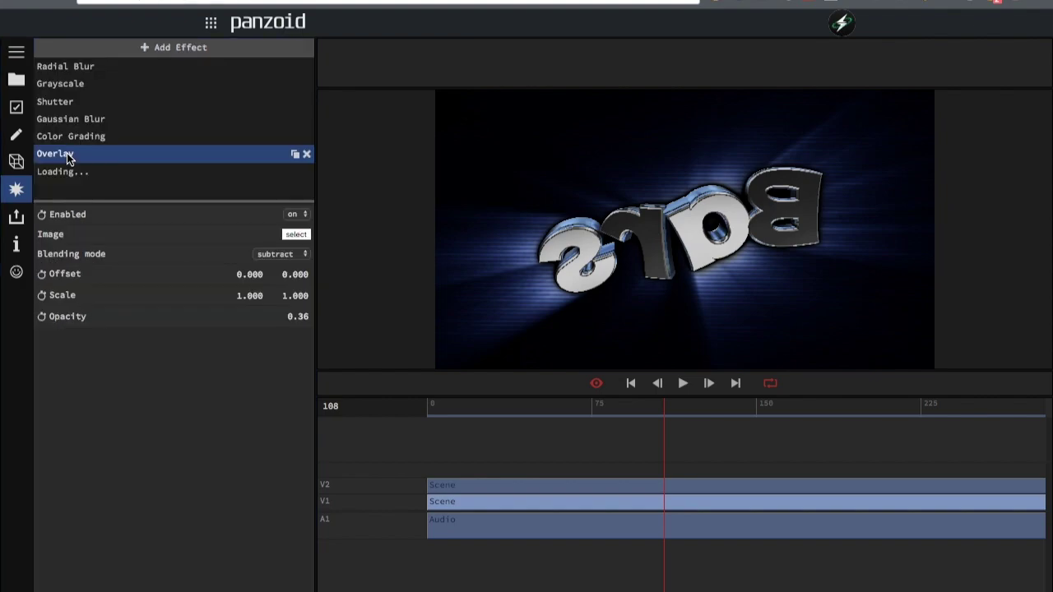
left_click_drag(88, 169, 85, 145)
mouse_move(298, 234)
left_mouse_down()
mouse_move(231, 437)
mouse_move(115, 550)
left_mouse_up()
left_click_drag(160, 476, 242, 338)
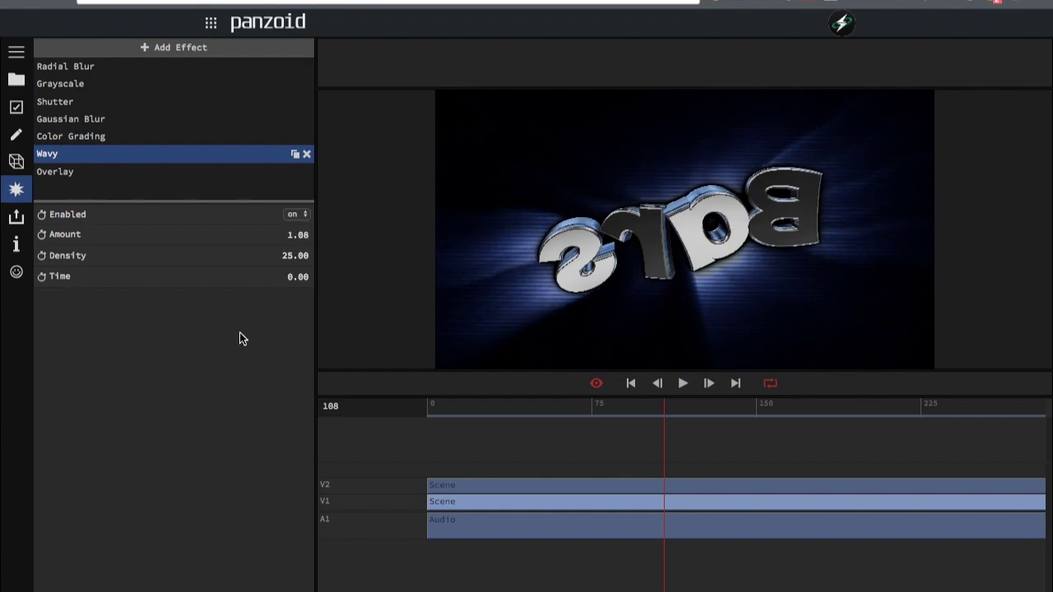
- Set the Wavy effect's Density to 30 and play the animation to preview the distorted rays
left_click(281, 255)
type("30")
key("Return")
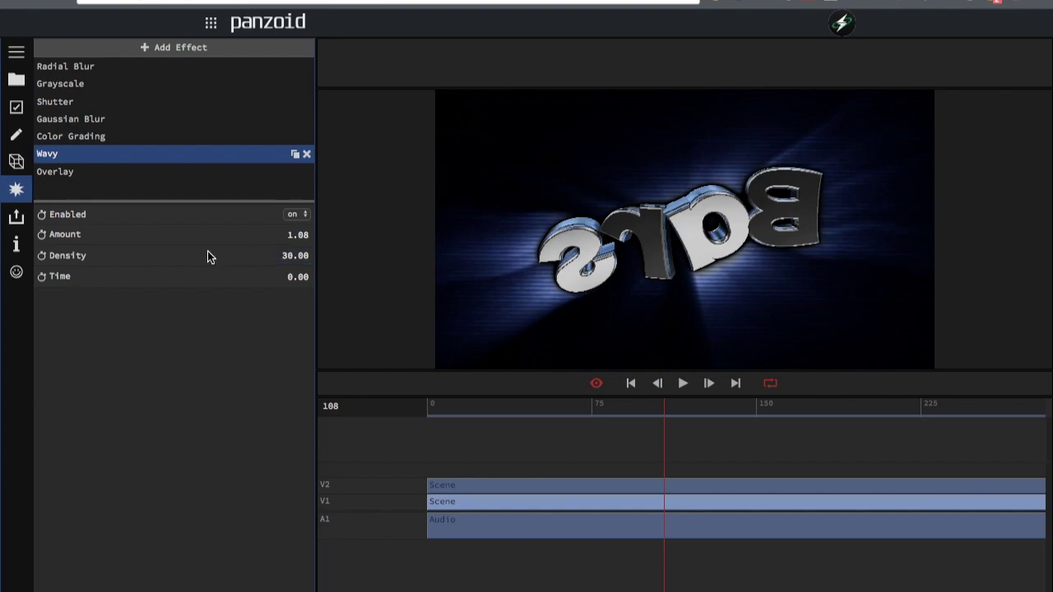
key("space")
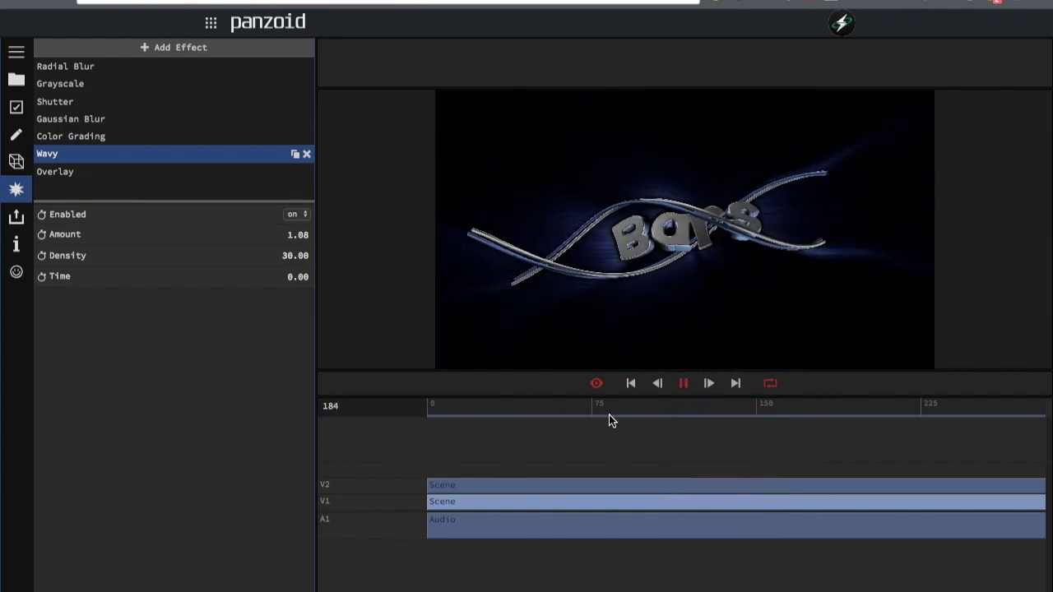
key("space")
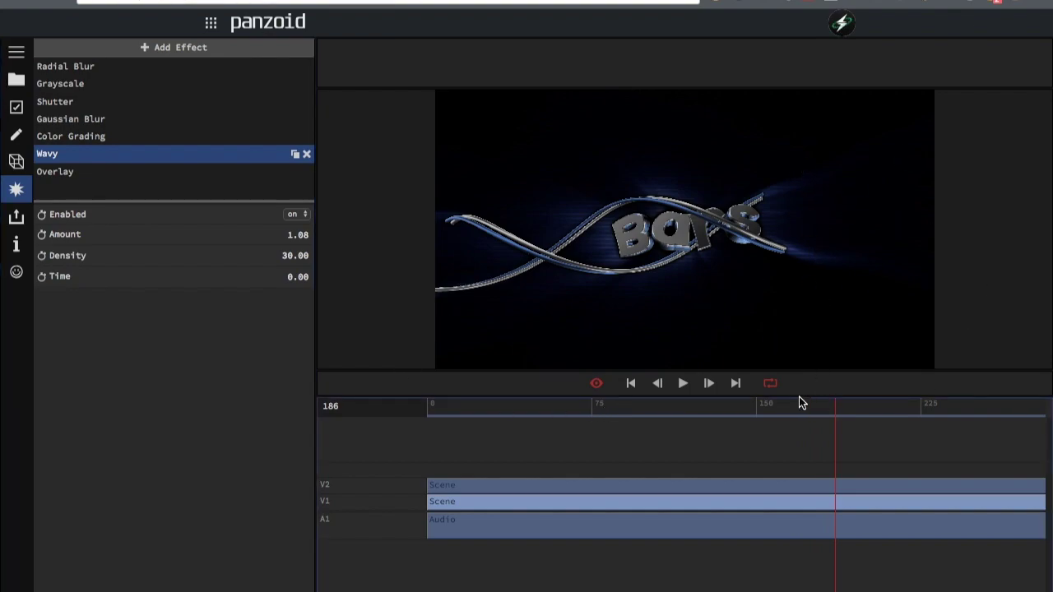
- Adjust the Wavy effect's Amount to 1.27 while checking the rays at different frames
left_click_drag(828, 402, 898, 396)
left_click_drag(297, 236, 1034, 263)
mouse_move(523, 300)
left_mouse_down()
mouse_move(512, 303)
mouse_move(760, 306)
left_mouse_up()
left_click_drag(803, 413, 835, 395)
left_click_drag(292, 244, 198, 438)
left_click_drag(569, 407, 621, 411)
- Vary the Wavy effect's Time around 5.77 and scrub through the timeline to preview the waves
mouse_move(298, 276)
left_mouse_down()
mouse_move(687, 244)
mouse_move(679, 284)
mouse_move(715, 268)
mouse_move(2, 376)
mouse_move(1049, 255)
left_mouse_up()
mouse_move(313, 280)
left_mouse_down()
mouse_move(1048, 228)
mouse_move(538, 332)
mouse_move(1049, 239)
left_mouse_up()
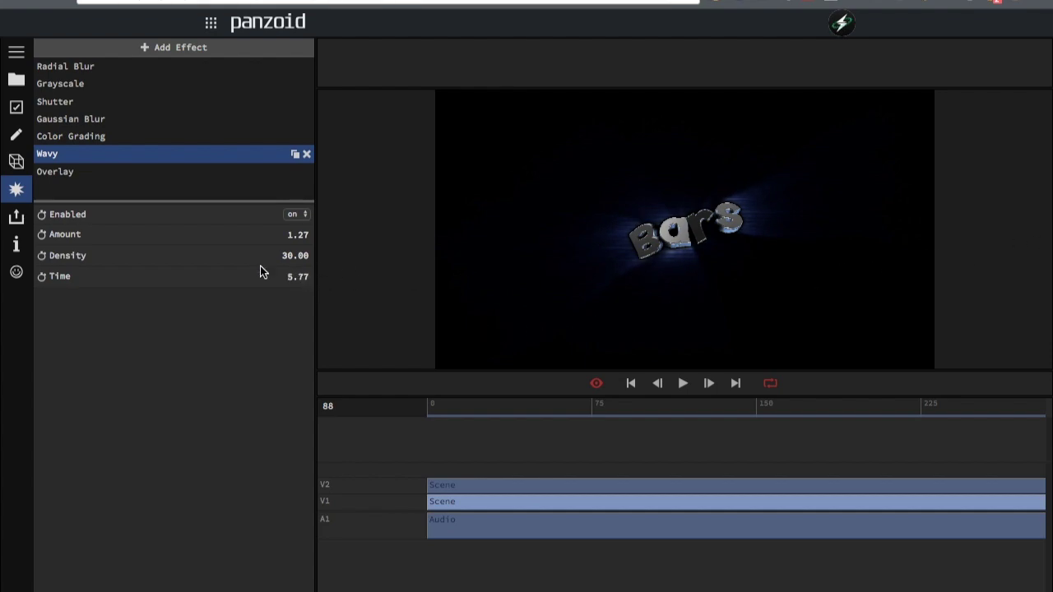
left_click_drag(665, 405, 611, 401)
left_click_drag(288, 276, 271, 276)
left_click_drag(593, 400, 620, 401)
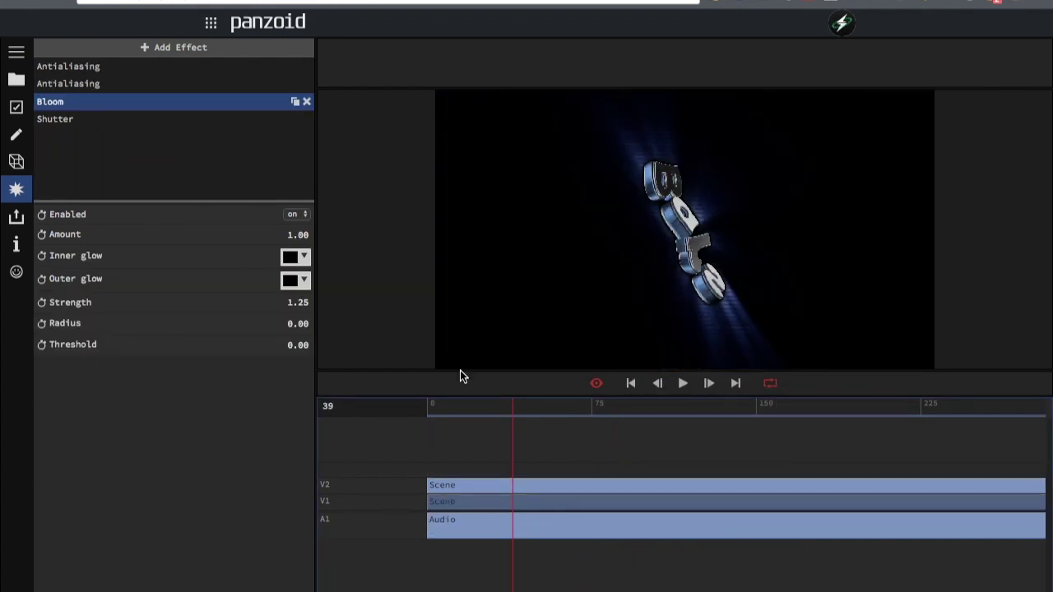
- Place an Adjustment clip from the project media on a new V3 track at the start of the timeline
left_click(15, 80)
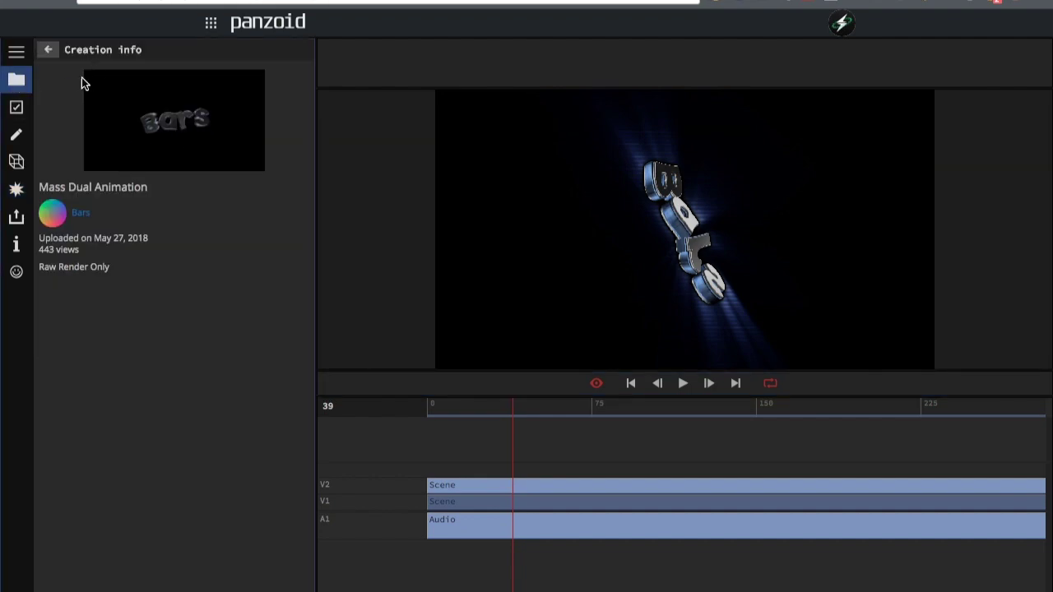
left_click(47, 51)
scroll(104, 383, "down", 1)
scroll(105, 378, "up", 1)
left_click(87, 51)
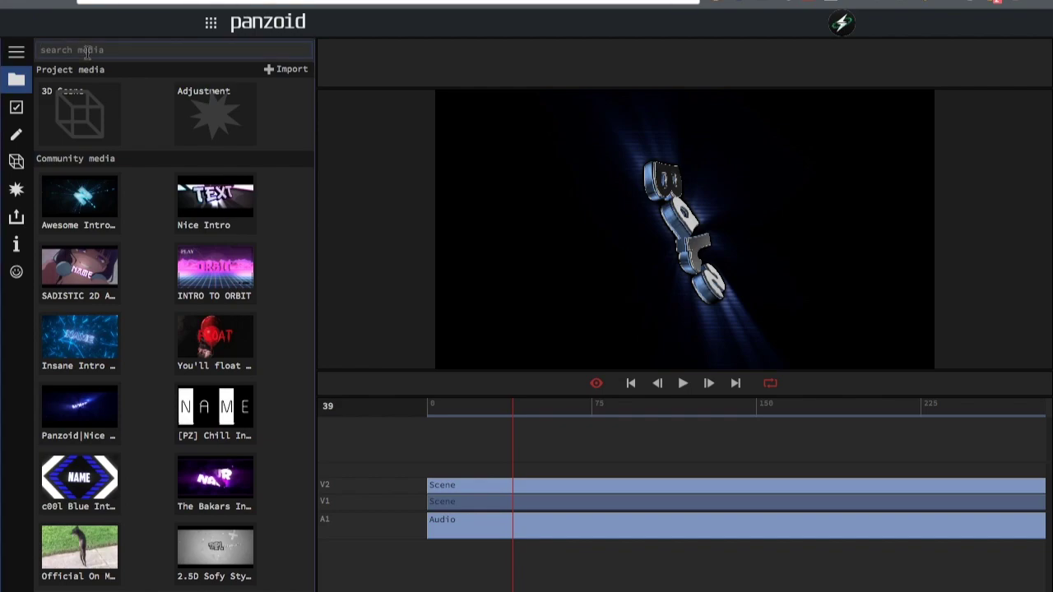
left_click(245, 120)
mouse_move(199, 113)
left_mouse_down()
mouse_move(239, 139)
mouse_move(208, 119)
mouse_move(212, 101)
left_mouse_up()
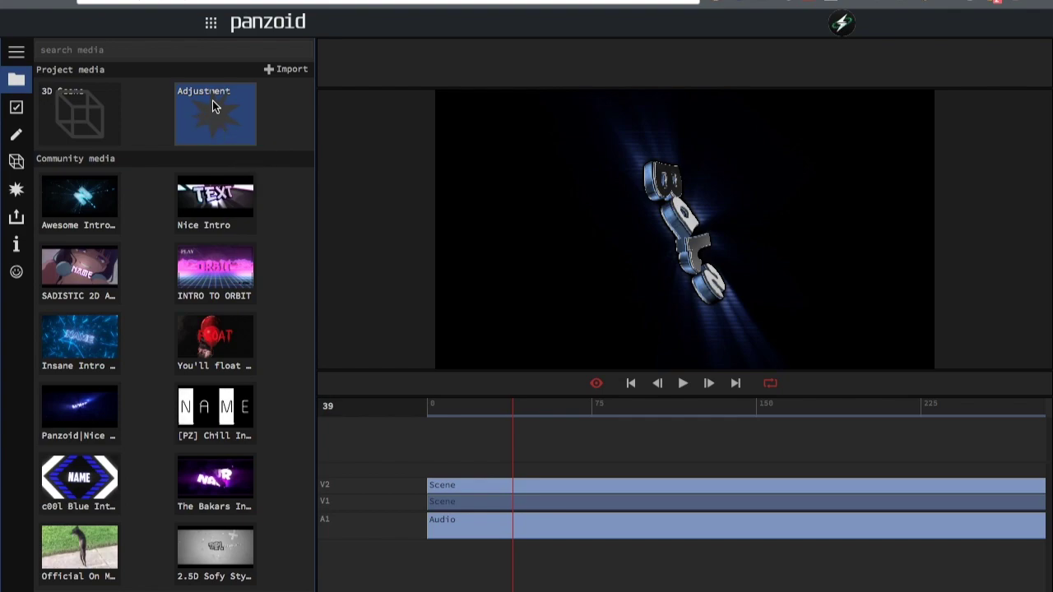
left_click_drag(455, 399, 430, 469)
- Extend the Adjustment clip on V3 to span the Scene clips, and preview up to frame 84
left_click(477, 471)
scroll(478, 472, "right", 2)
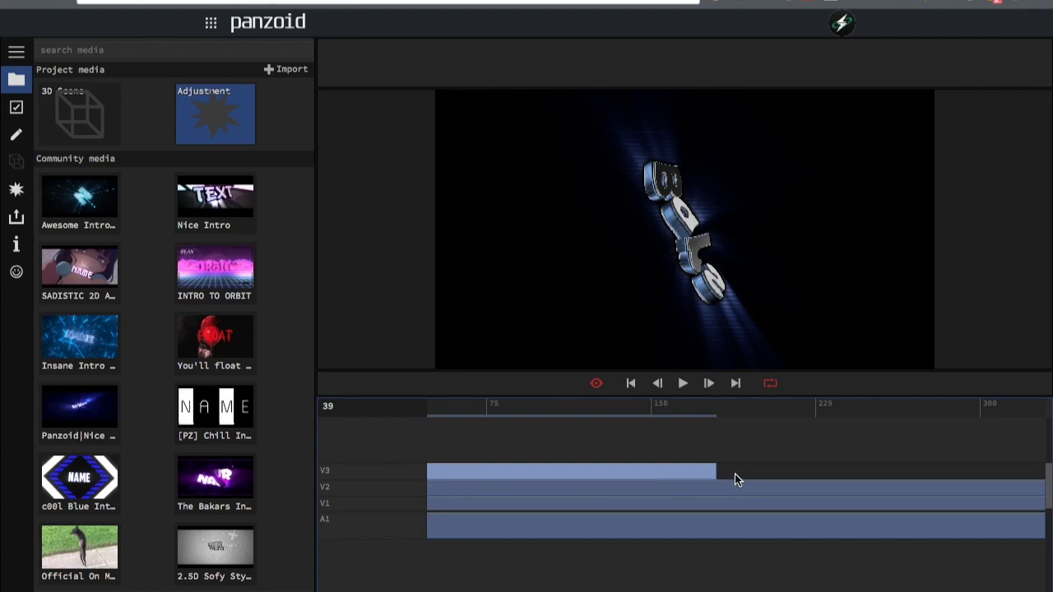
left_click_drag(714, 469, 745, 475)
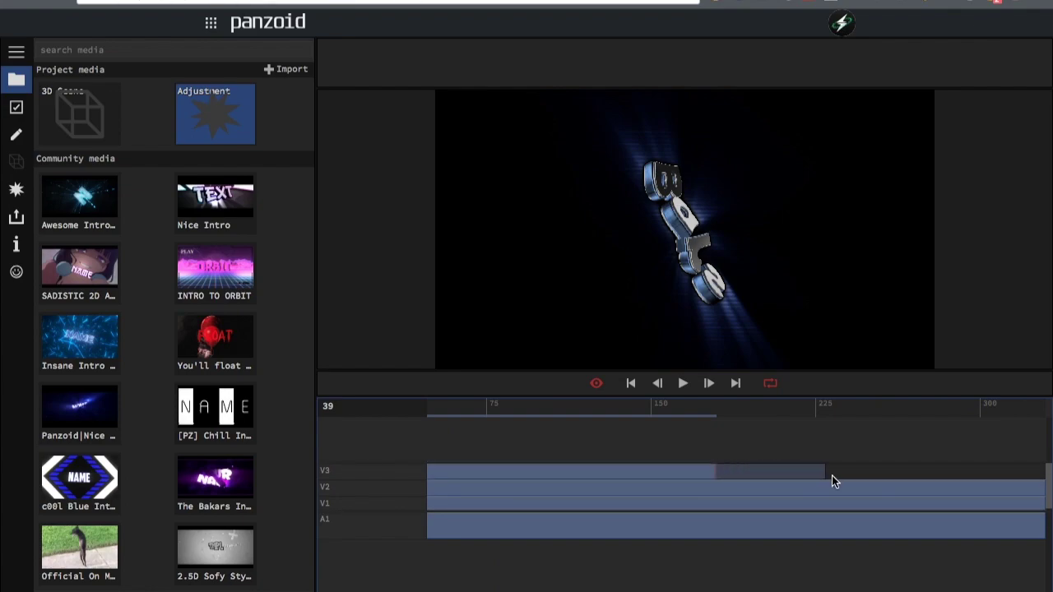
left_click_drag(926, 472, 1039, 473)
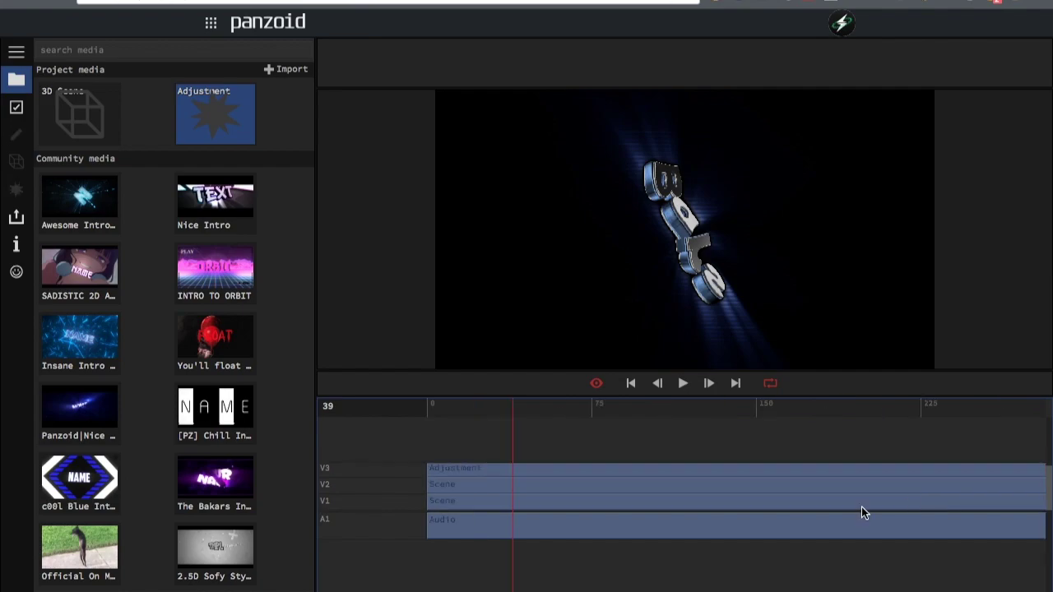
left_click_drag(514, 404, 623, 416)
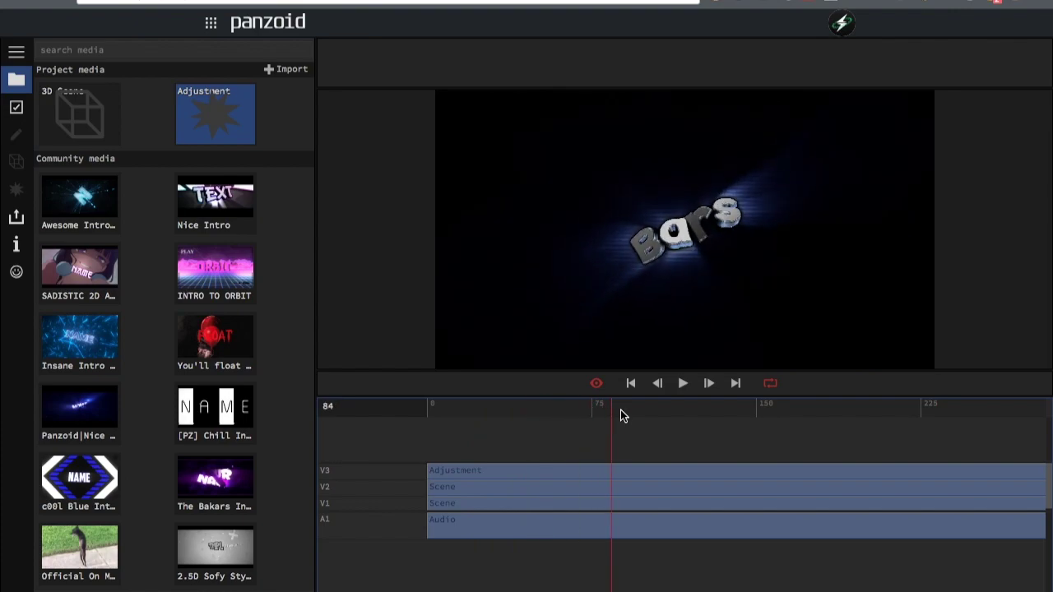
- Open the Adjustment clip's transform properties, try changing its horizontal Scale, and reset it to 1
left_click(487, 466)
left_click(20, 135)
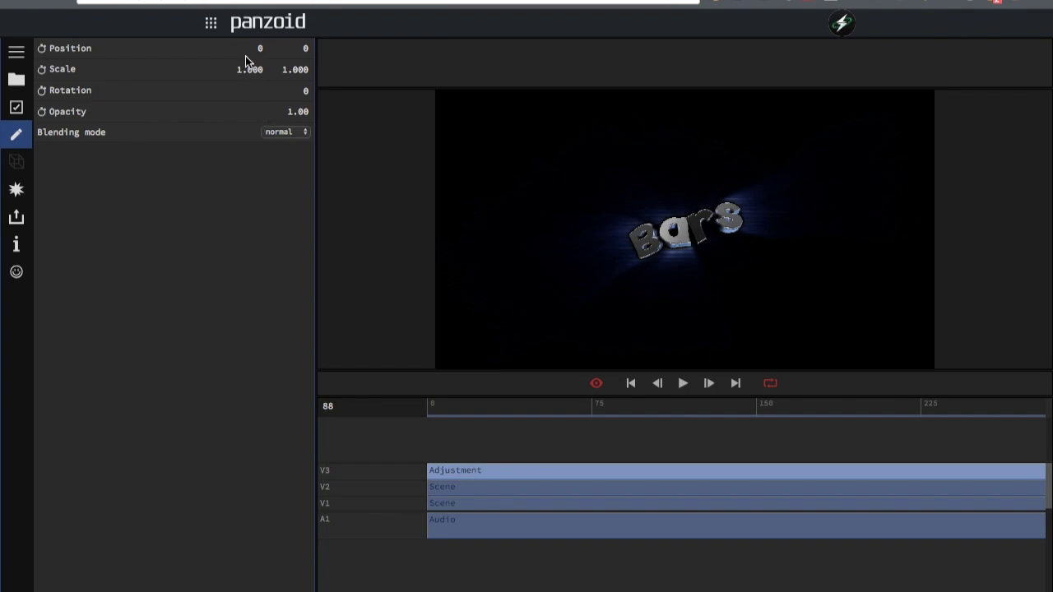
mouse_move(239, 71)
left_mouse_down()
mouse_move(576, 82)
mouse_move(839, 139)
mouse_move(611, 132)
mouse_move(225, 69)
left_mouse_up()
left_click_drag(235, 68, 573, 101)
left_click(254, 70)
type("1")
key("Return")
- Try stretching the Adjustment clip horizontally and squashing its vertical Scale to 0.465, resetting both to 1
left_click_drag(240, 74, 970, 172)
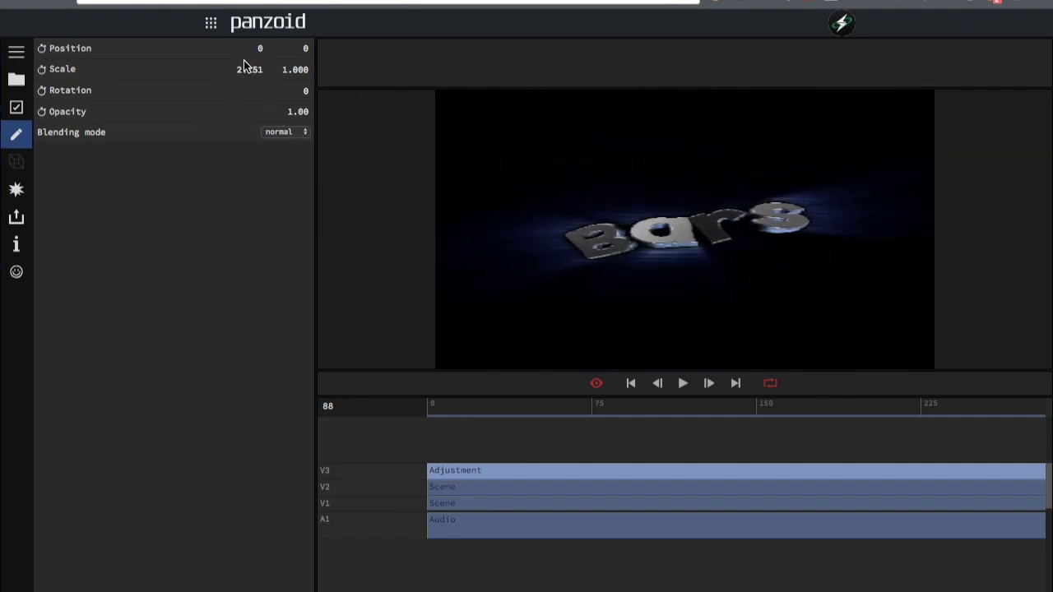
left_click(252, 71)
type("1")
key("Return")
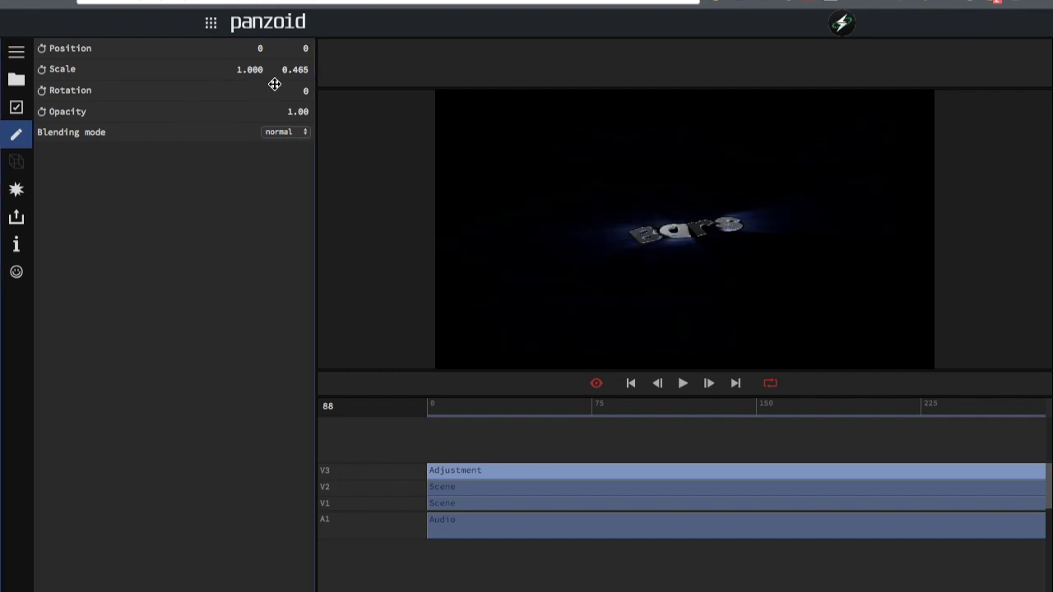
left_click(295, 70)
type("1")
key("Return")
- Try a Scale of 1.659 on both axes and an Opacity of 0.06 on the Adjustment clip, and play the animation
left_click_drag(531, 409, 667, 405)
left_click_drag(296, 111, 435, 131)
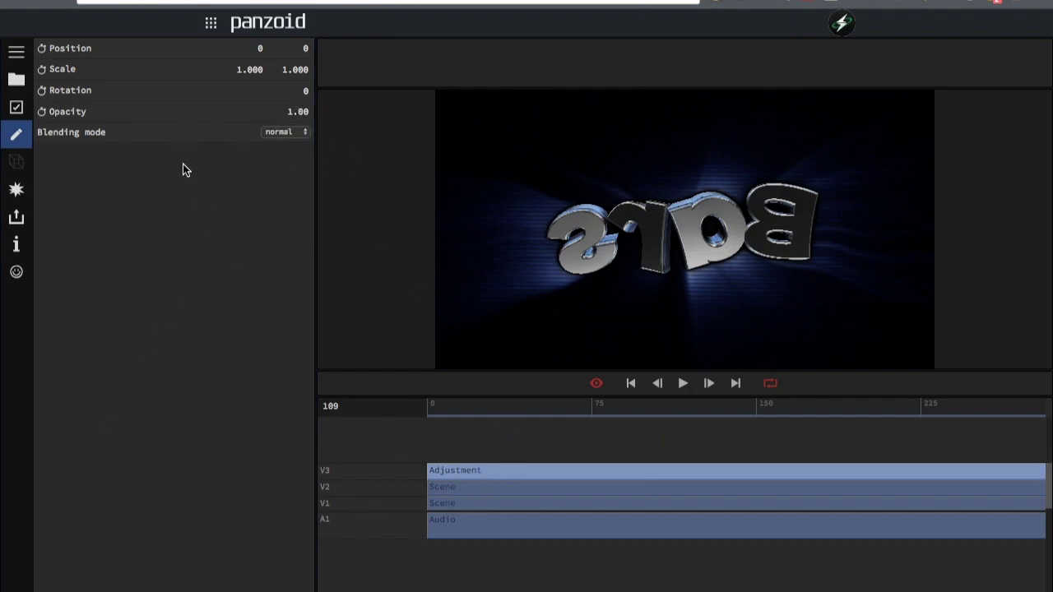
mouse_move(543, 420)
left_mouse_down()
mouse_move(505, 419)
mouse_move(539, 415)
left_mouse_up()
left_click_drag(310, 106, 146, 510)
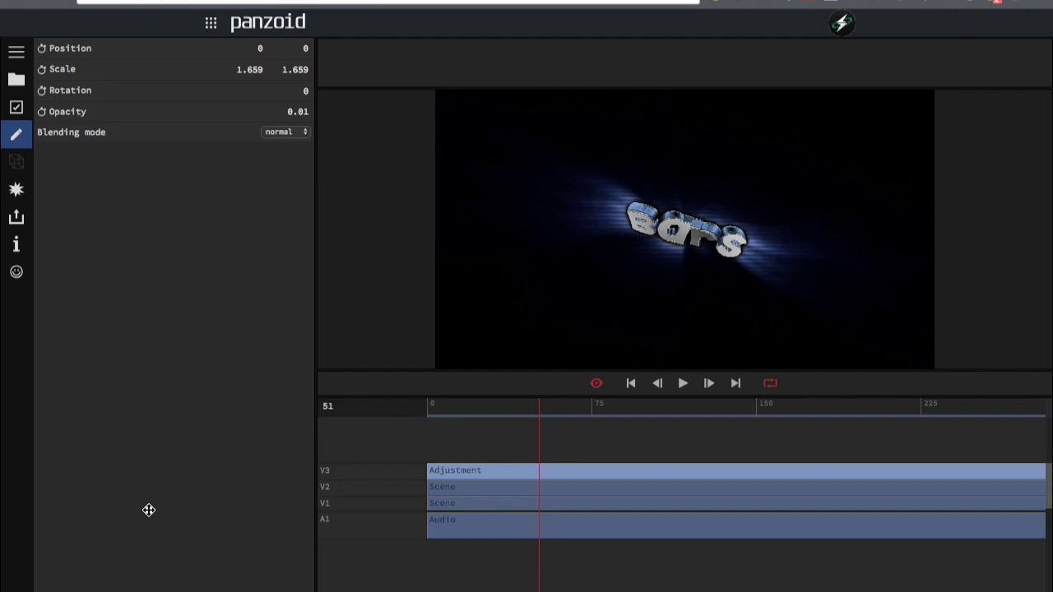
key("space")
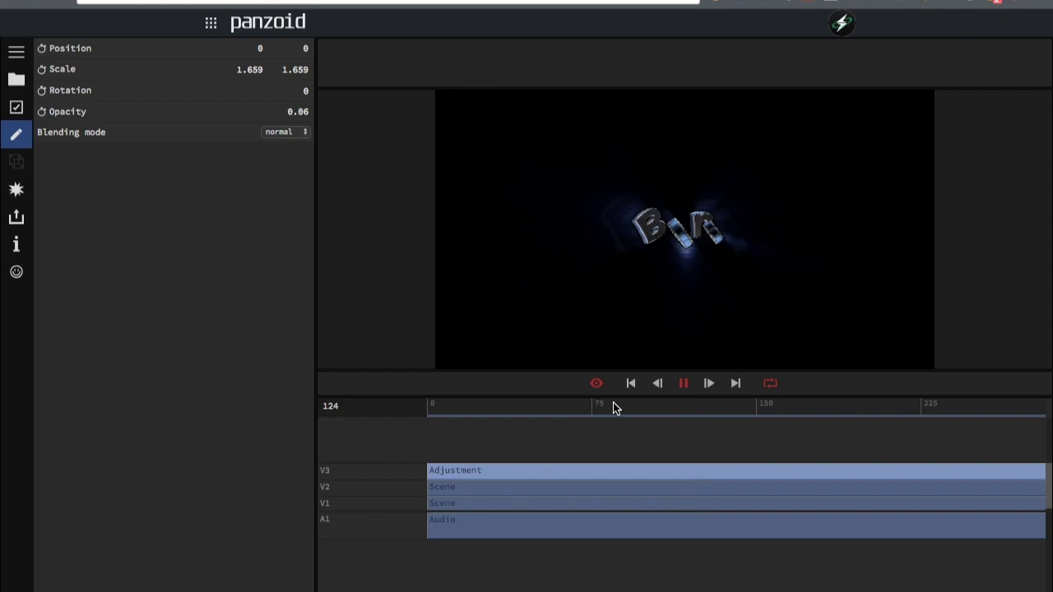
key("space")
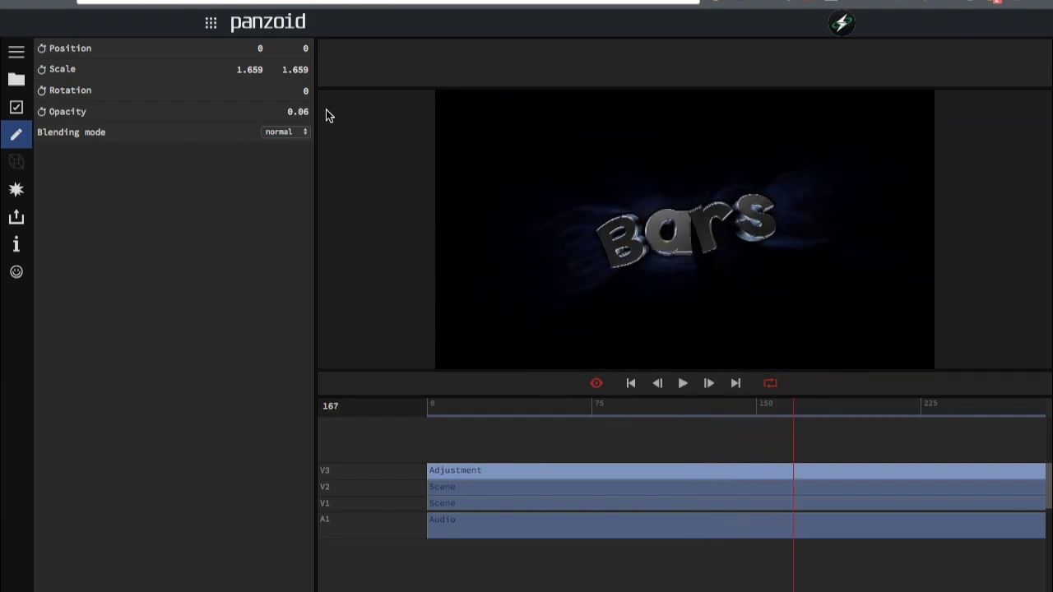
- Reset the Adjustment clip's Opacity and both Scale values to 1
left_click(296, 111)
type("1")
key("Return")
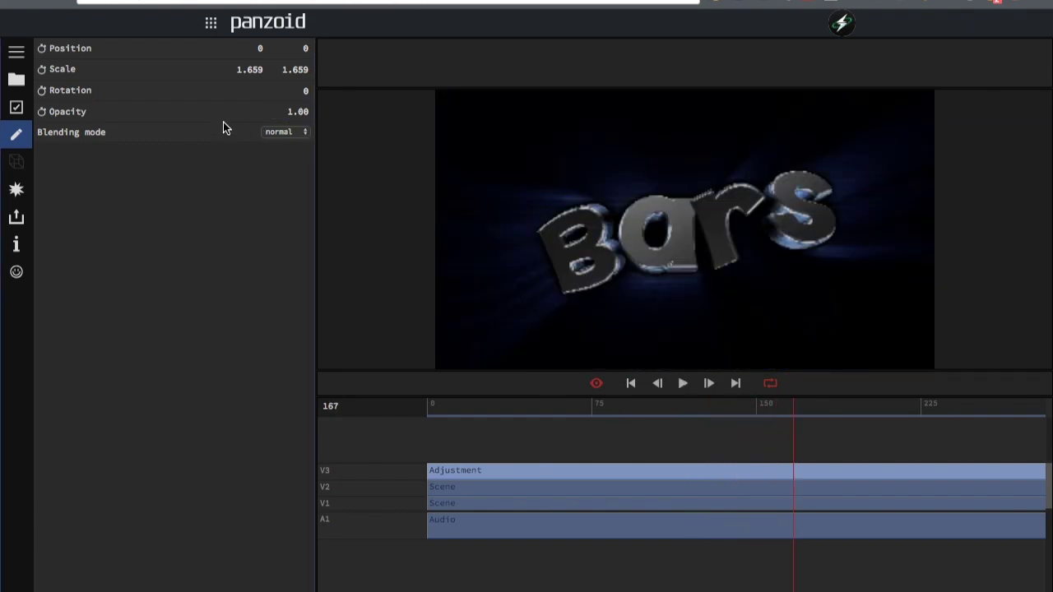
left_click(290, 69)
type("1")
key("Return")
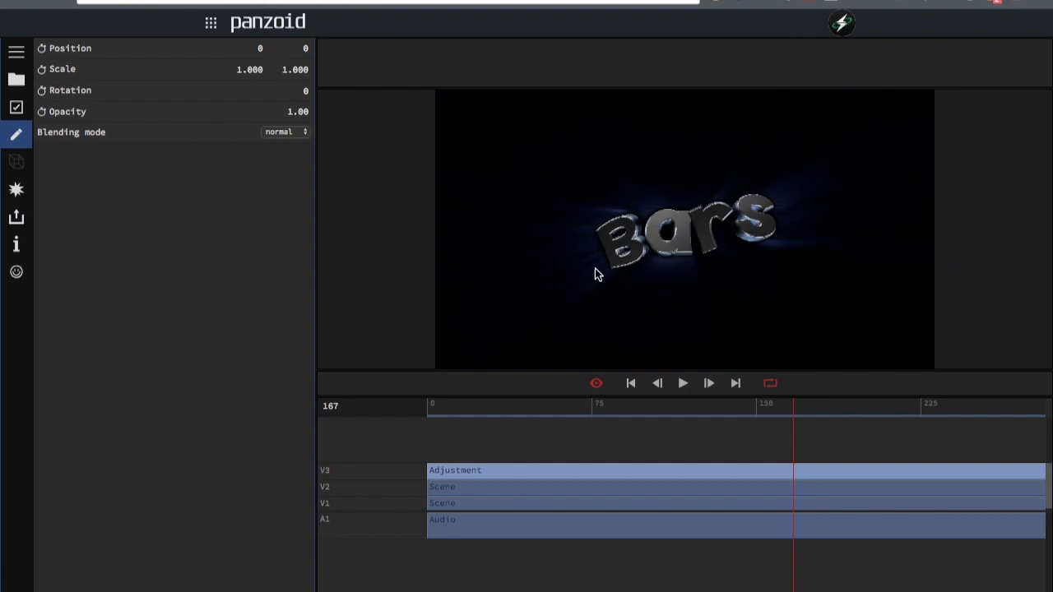
- Add a Radial Blur effect to the Adjustment clip on V3
left_click(16, 189)
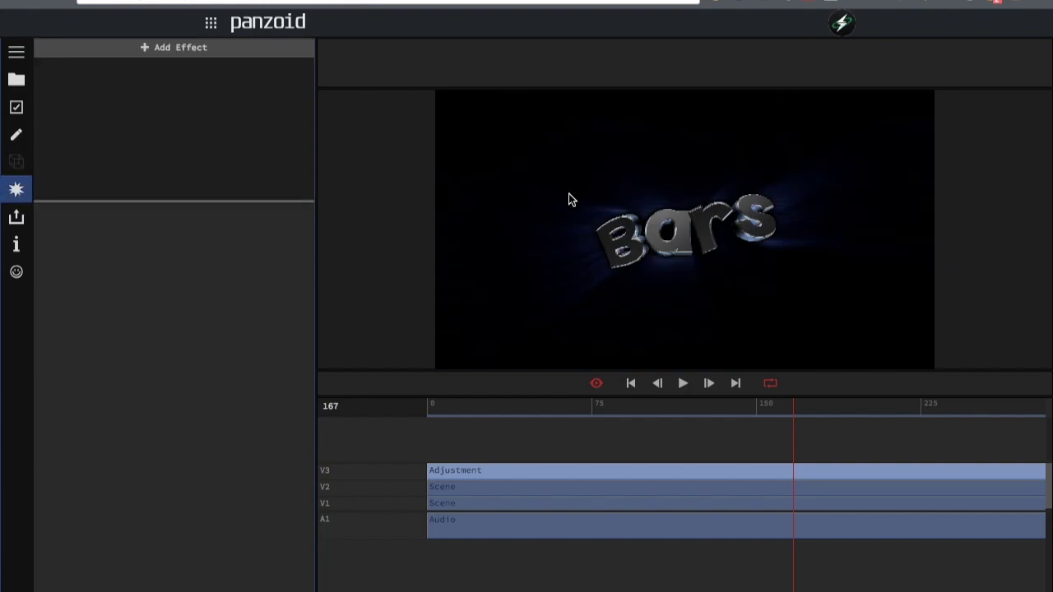
left_click_drag(542, 417, 745, 392)
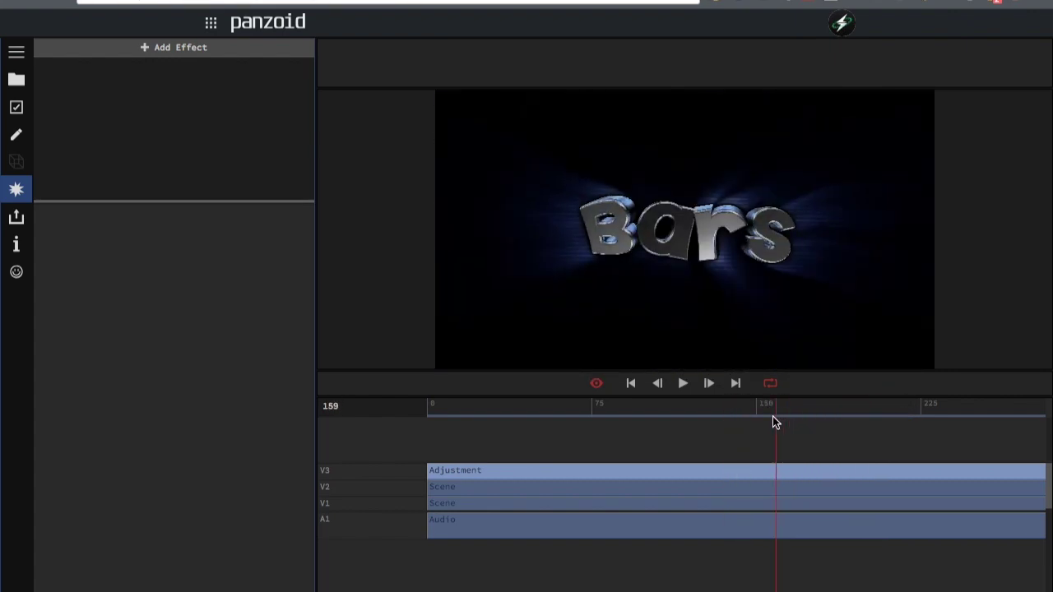
left_click(146, 48)
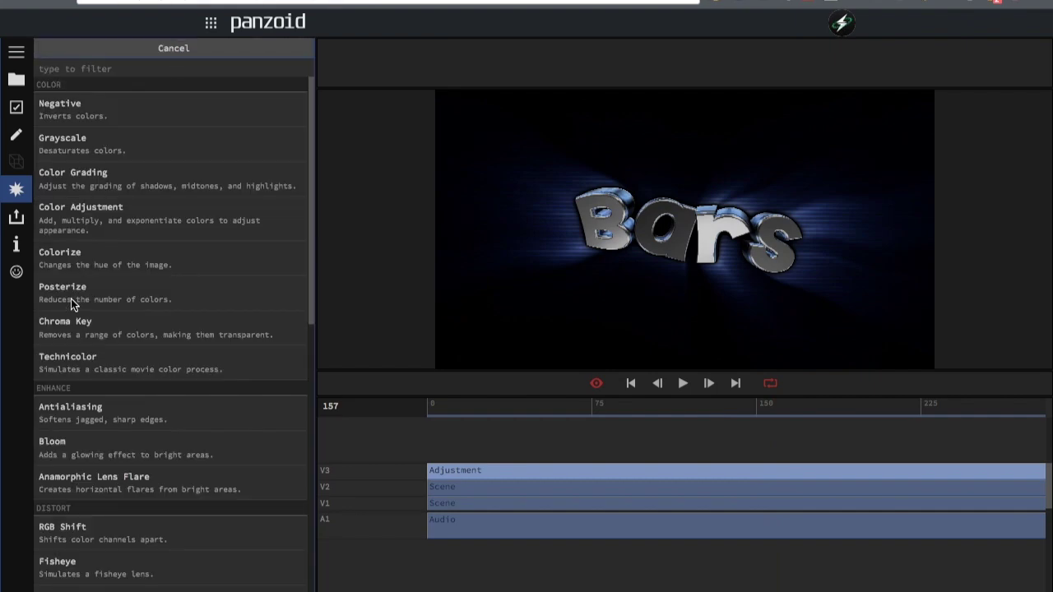
scroll(71, 299, "down", 7)
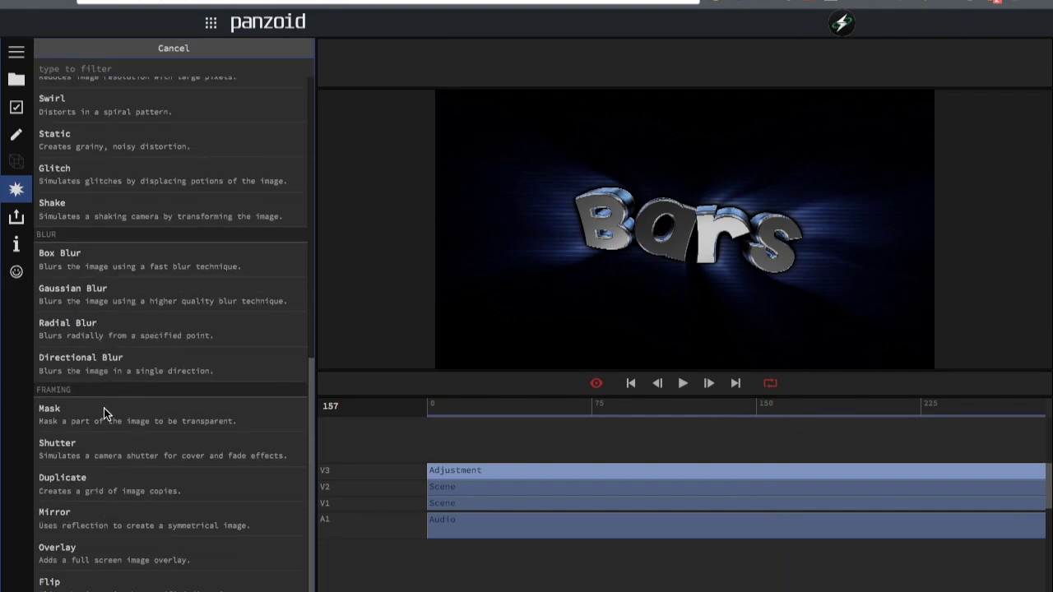
scroll(92, 252, "up", 2)
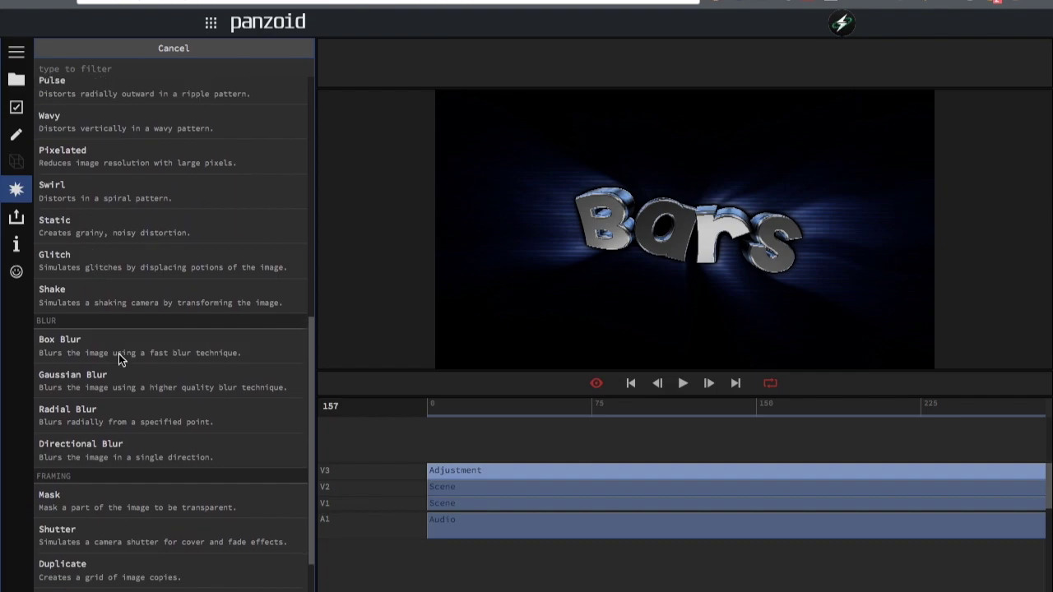
left_click(99, 424)
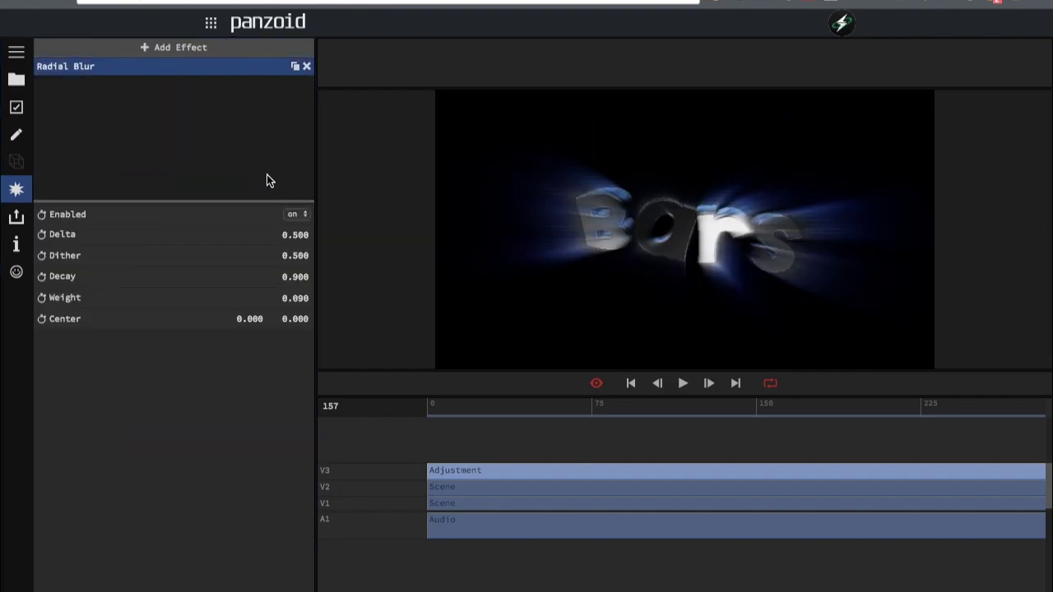
- Set the Adjustment clip's Radial Blur Delta to 0 and Weight to 0.114, and preview the result along the timeline
left_click(285, 238)
type("0")
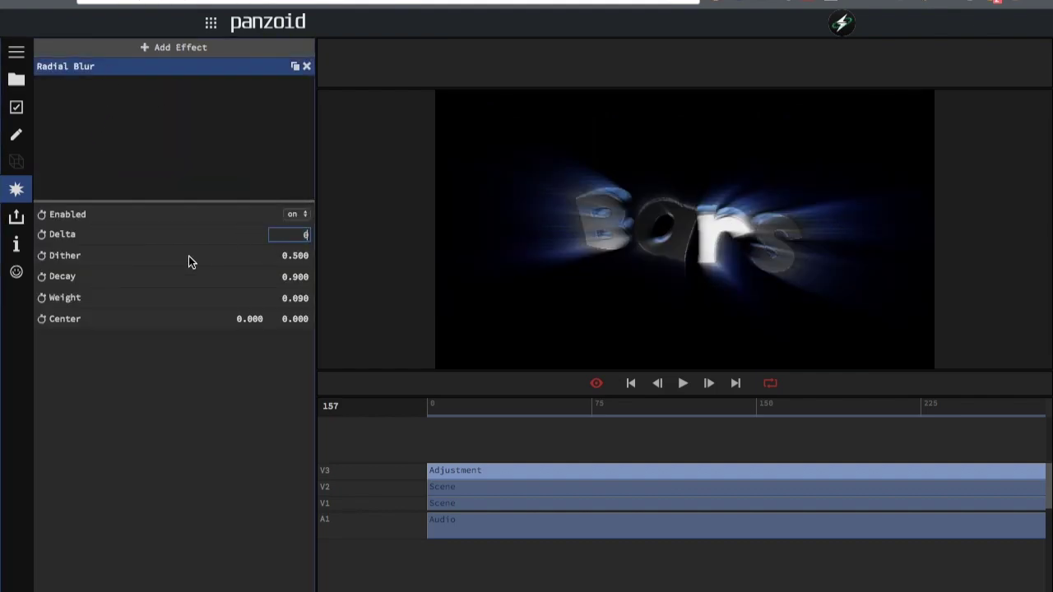
key("Return")
left_click_drag(284, 306, 321, 304)
left_click_drag(475, 407, 551, 411)
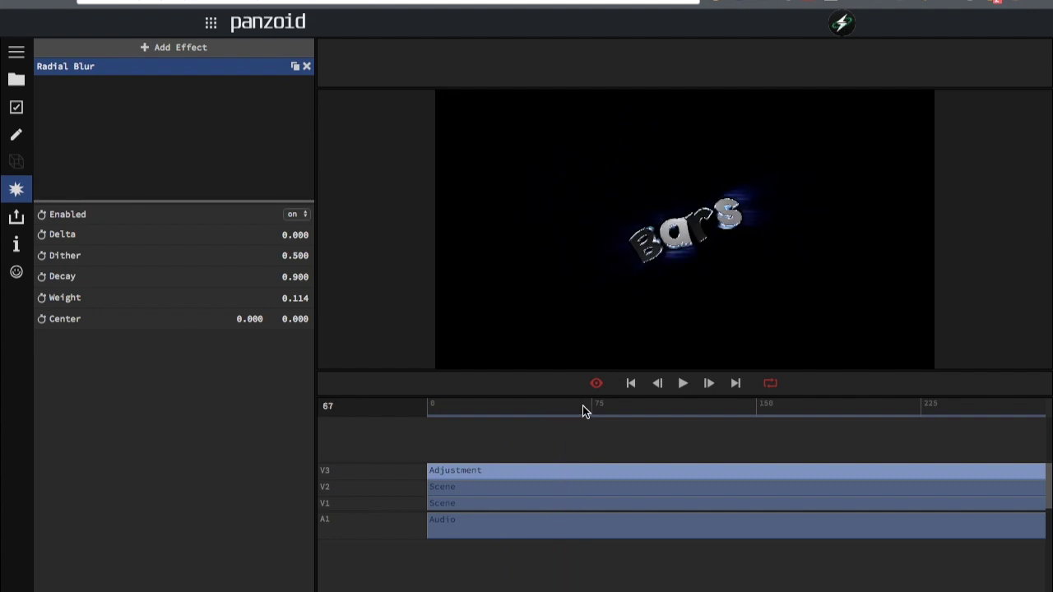
- Add a Shutter effect to the Adjustment clip and open its settings
left_click(196, 47)
scroll(162, 282, "down", 10)
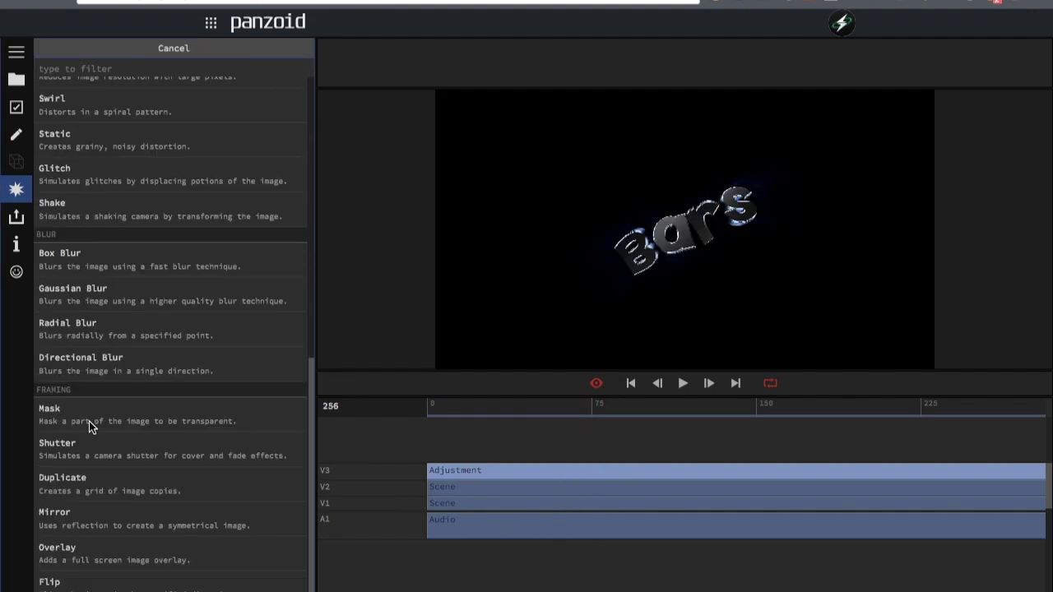
left_click(57, 452)
left_click(107, 83)
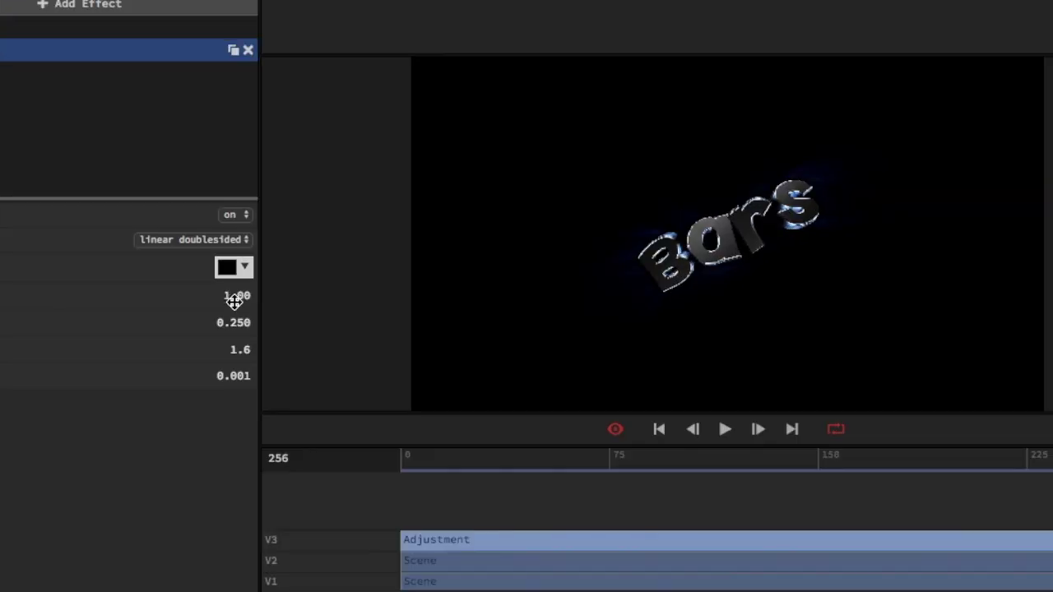
- Insert a Color Adjustment effect between Radial Blur and Shutter, and set the Shutter's Cover to 0.174, Angle to 26.7 and Fade to 0
left_click_drag(206, 348, 200, 350)
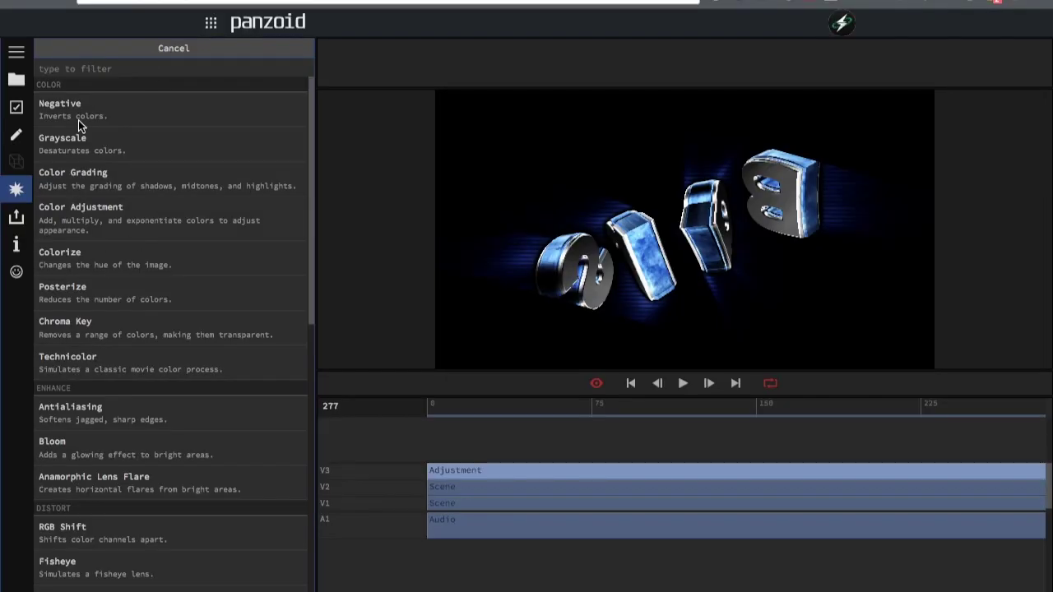
left_click(88, 214)
left_click_drag(100, 102, 85, 73)
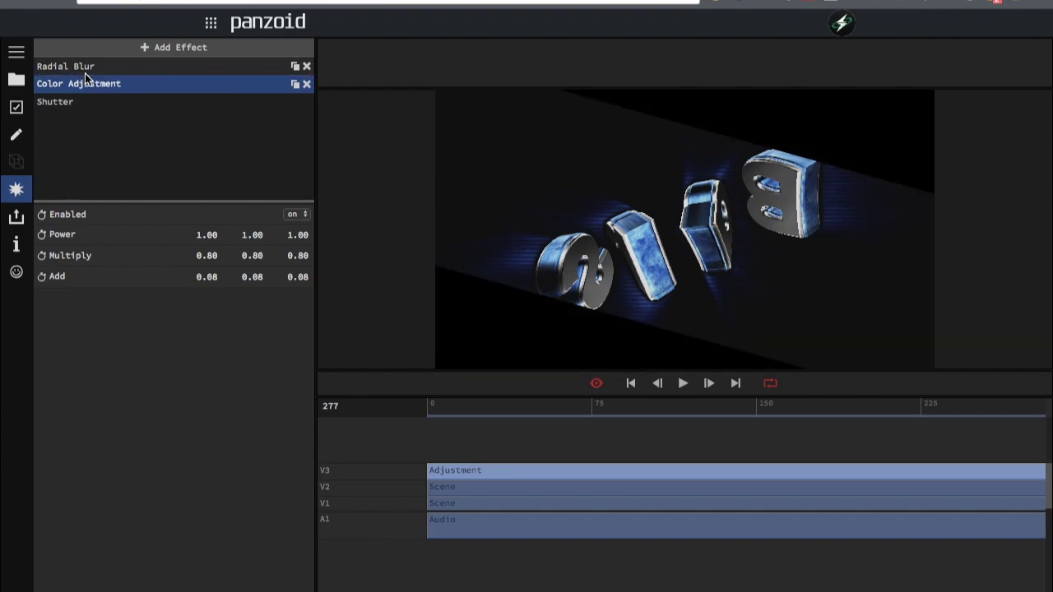
left_click(54, 102)
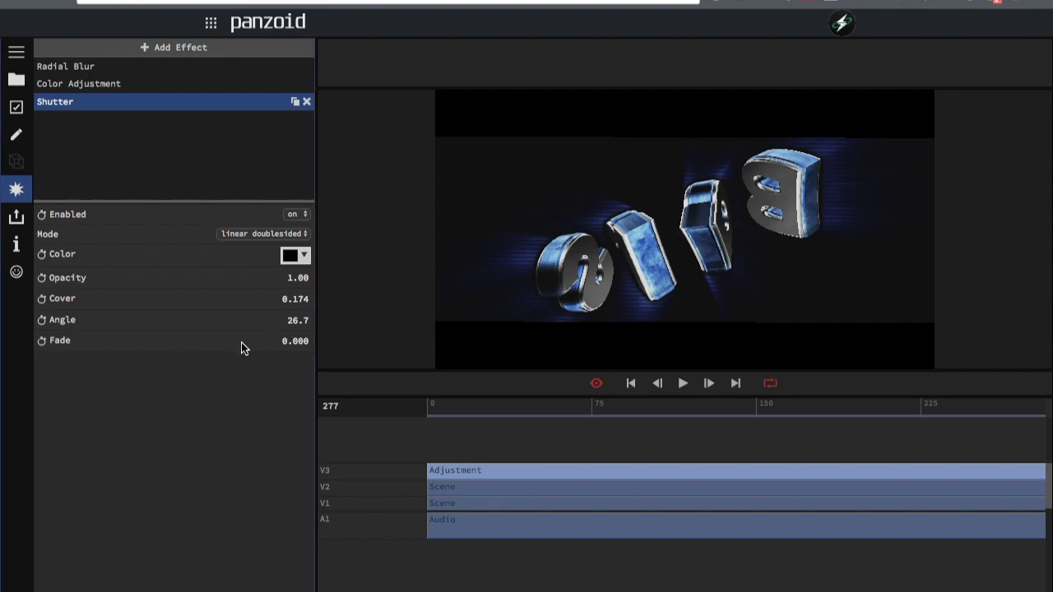
left_click(449, 404)
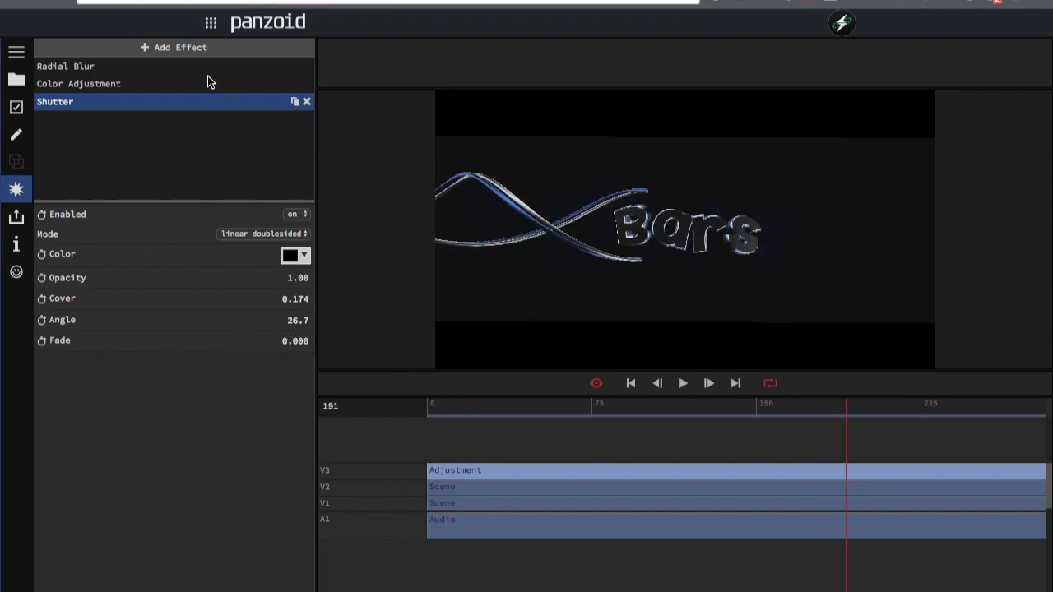
- Add a Colorize effect to the Adjustment clip and set its color to purple
left_click(172, 48)
left_click(86, 255)
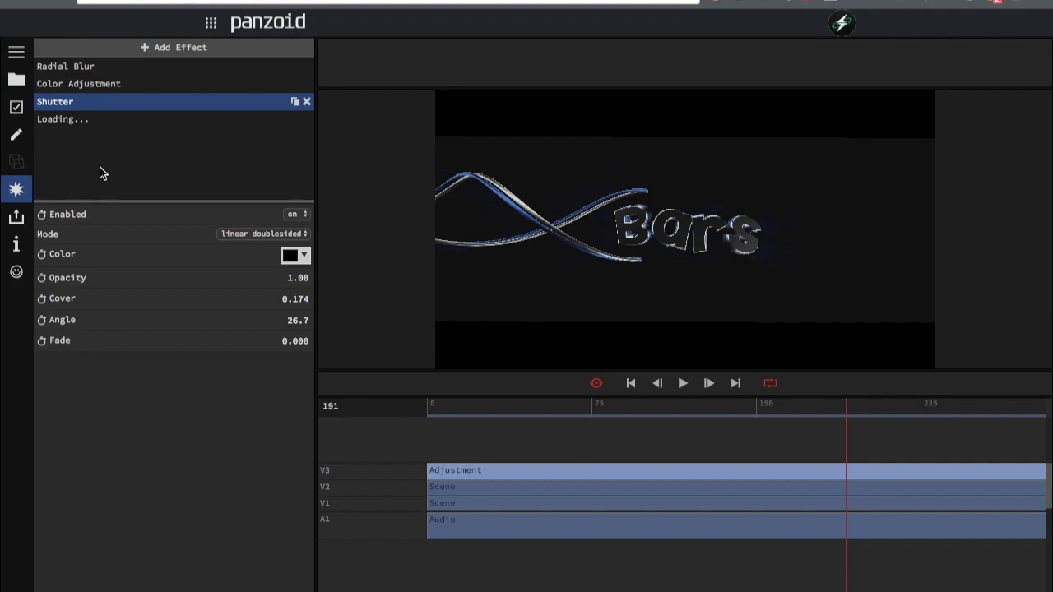
left_click(291, 237)
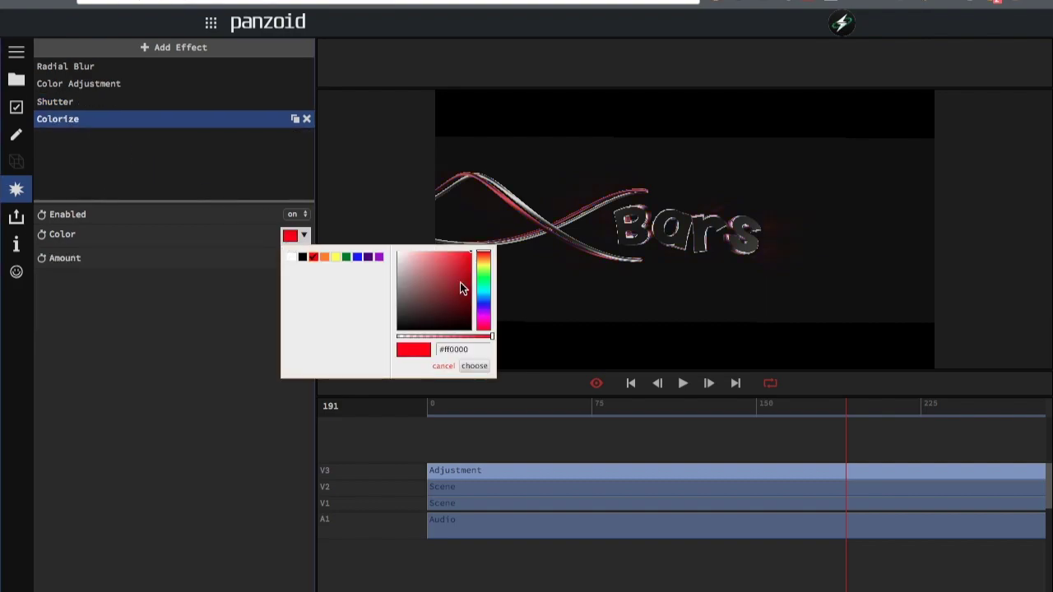
left_click(484, 313)
left_click(474, 367)
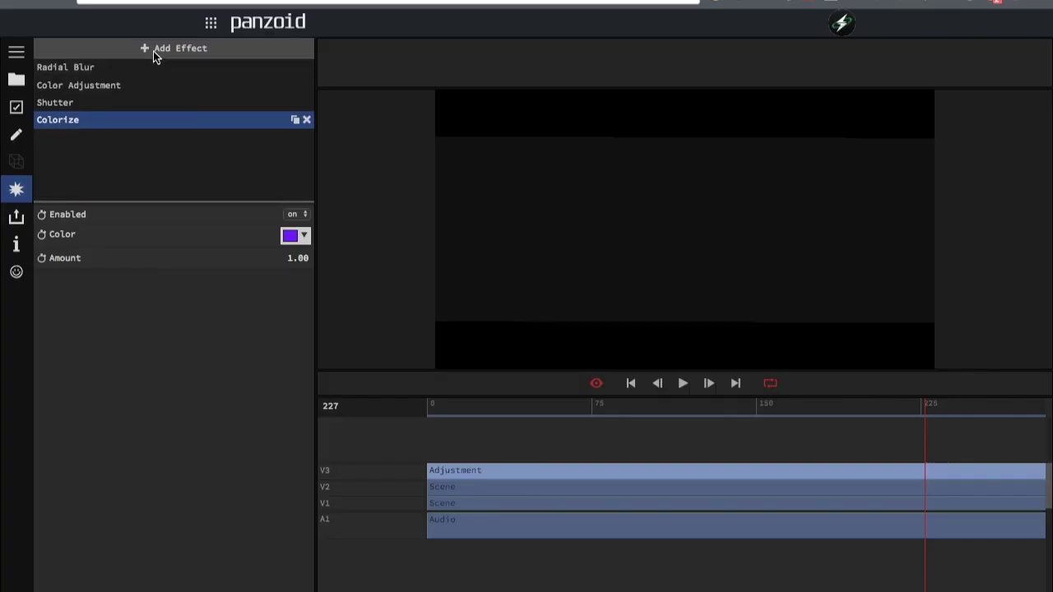
- Add an Overlay effect to the Adjustment clip, select its image and adjust the overlay's opacity while checking another frame
left_click(153, 51)
scroll(147, 300, "down", 10)
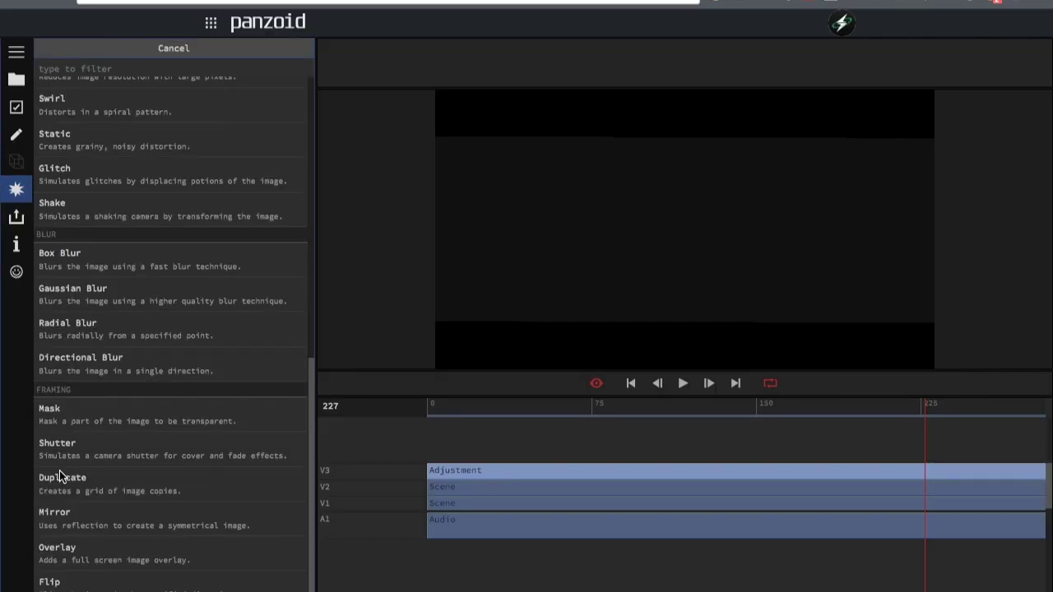
left_click(74, 556)
left_click(78, 137)
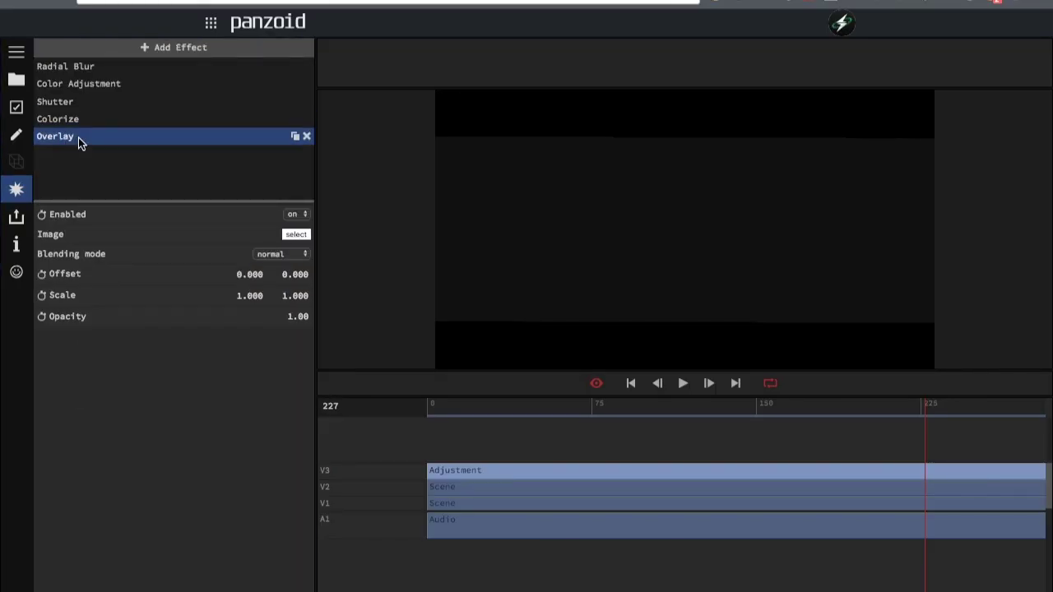
left_click(294, 235)
key("Escape")
left_click_drag(683, 403, 624, 404)
left_click_drag(291, 320, 288, 542)
left_click(495, 487)
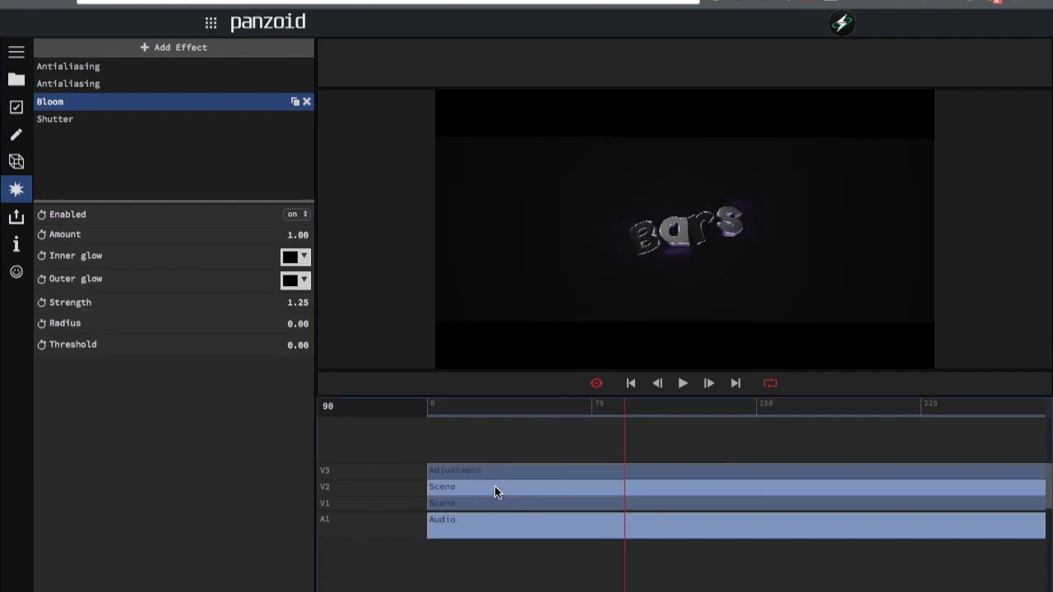
left_click(17, 161)
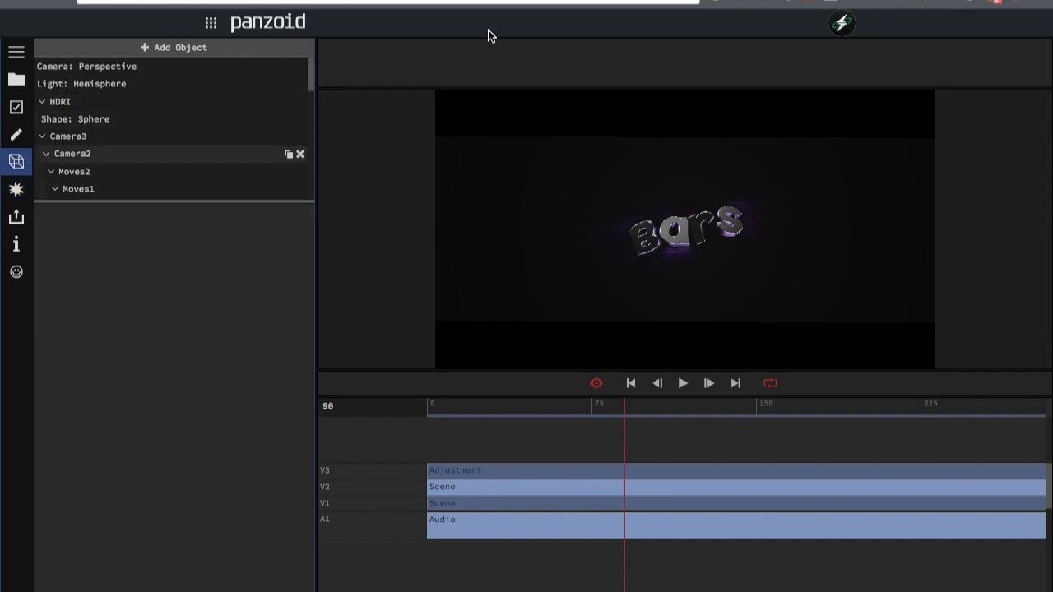
left_click(42, 137)
left_click(42, 104)
left_click(93, 48)
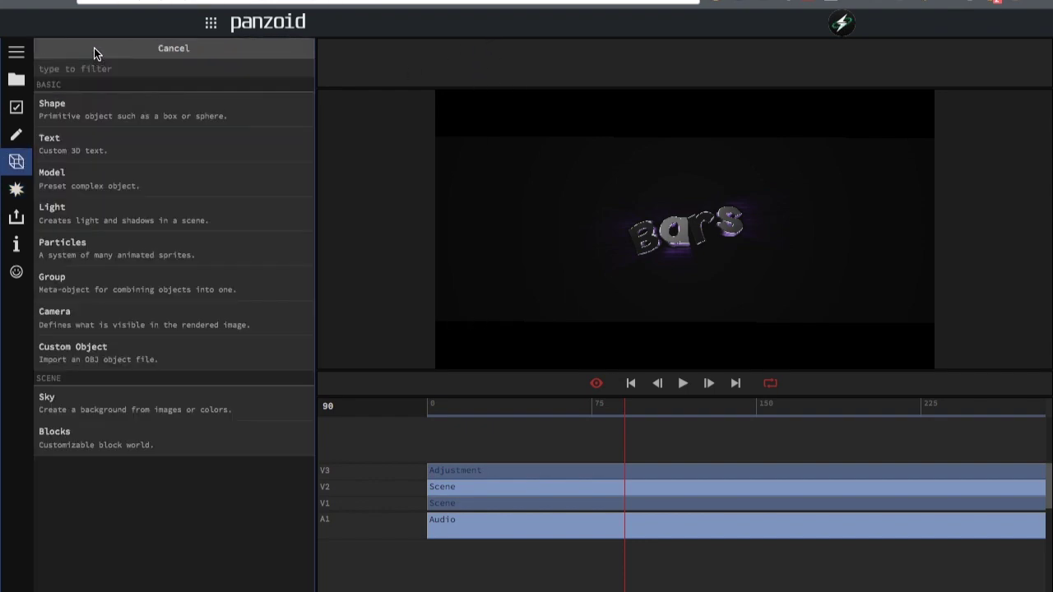
left_click(94, 48)
- Move the Adjustment clip up to V4 and the Scene clip from V2 up to V3
left_click(454, 474)
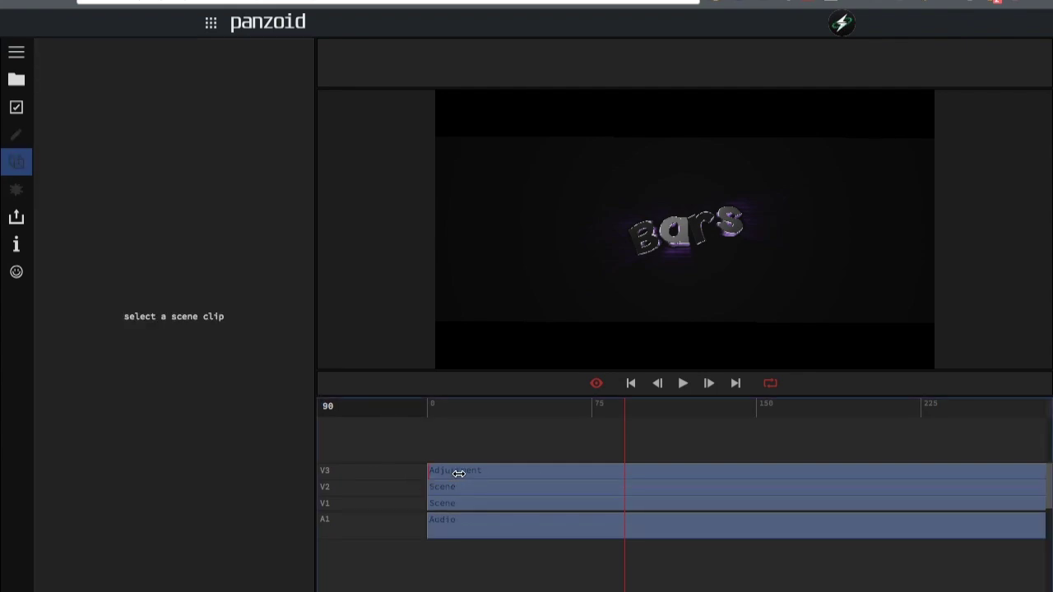
key("Delete")
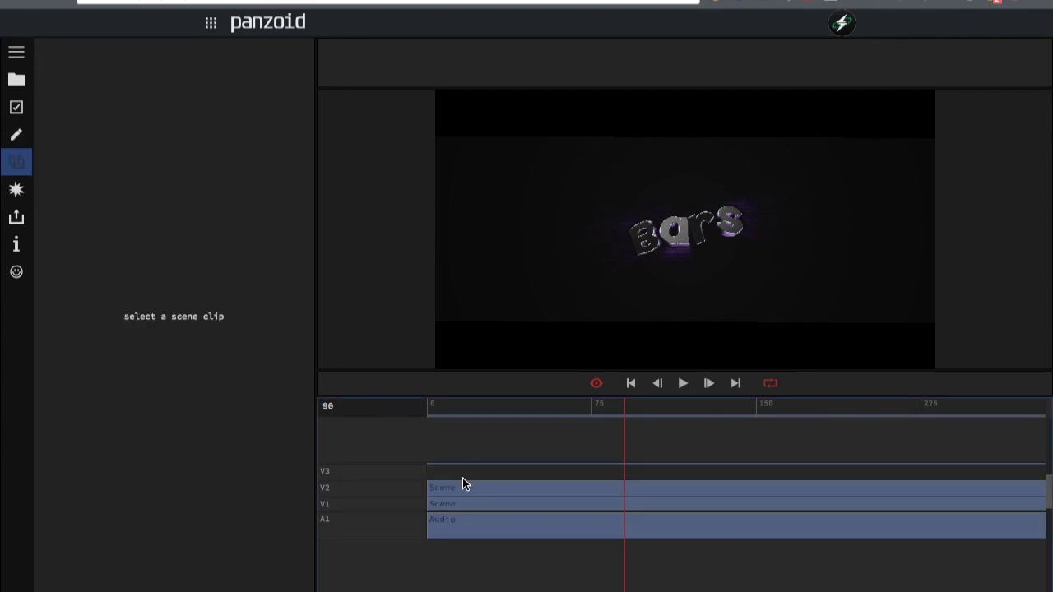
mouse_move(457, 490)
left_mouse_down()
mouse_move(457, 471)
mouse_move(457, 481)
left_mouse_up()
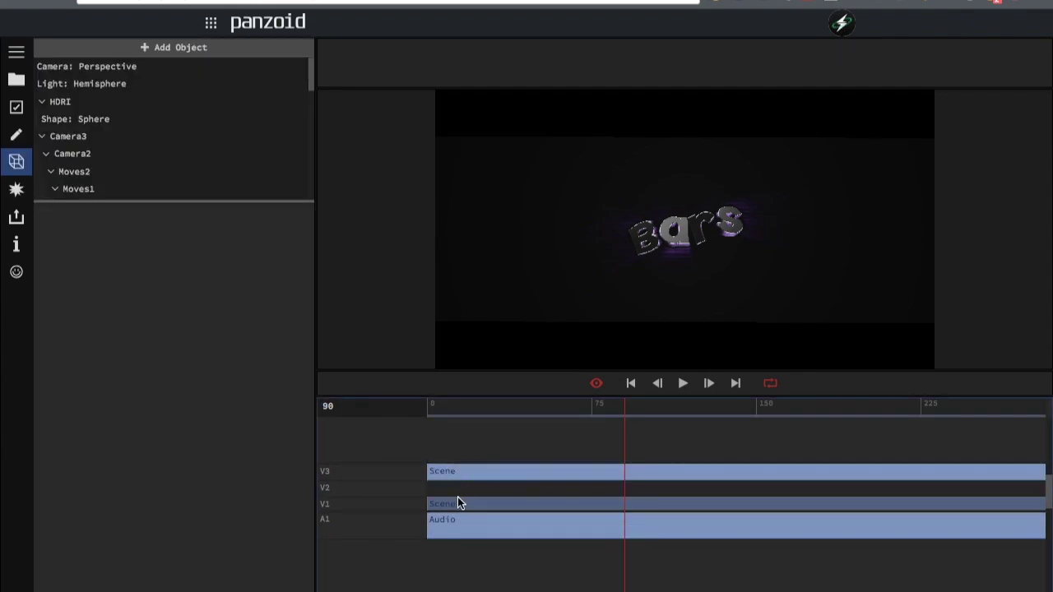
- Duplicate the V3 Scene clip onto the empty V2 track and select the copy
left_click(458, 502)
mouse_move(465, 474)
left_mouse_down()
mouse_move(472, 468)
mouse_move(473, 484)
left_mouse_up()
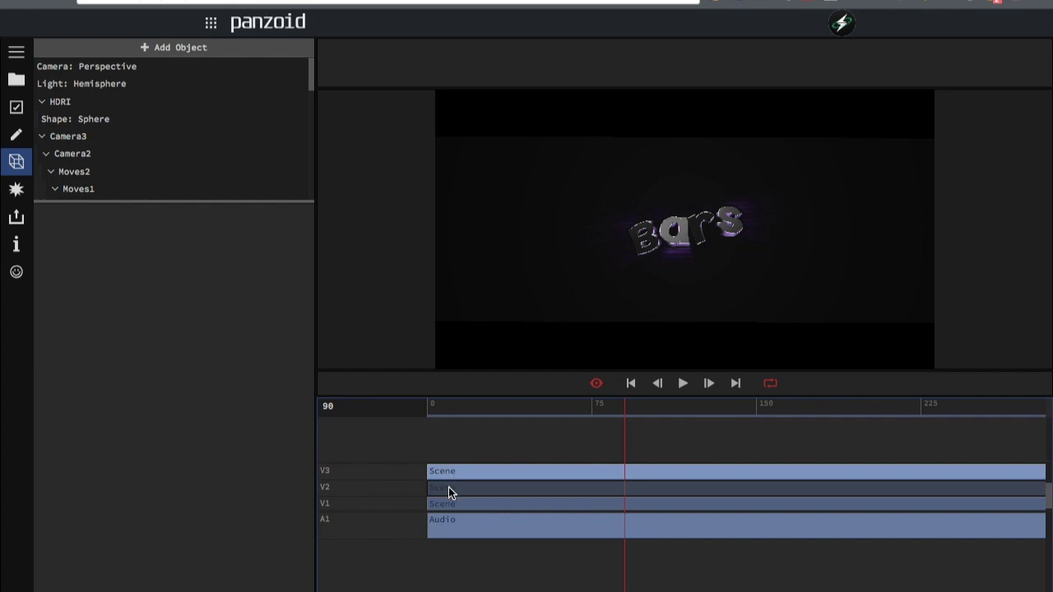
left_click(449, 487)
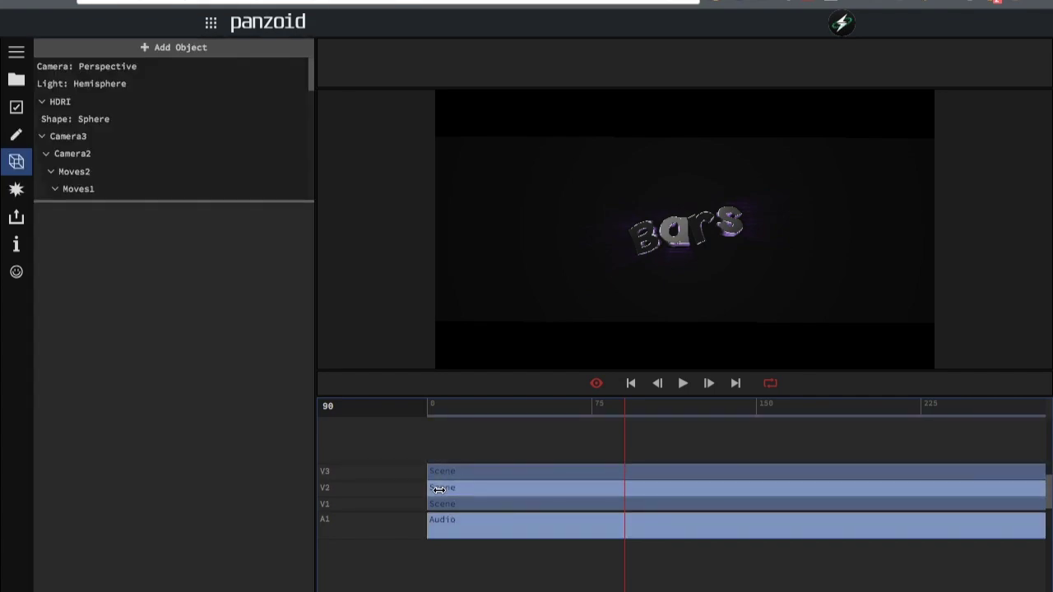
- Delete the Text4, w1 and w2 groups from the Moves1 group in the V2 Scene clip
left_click(42, 137)
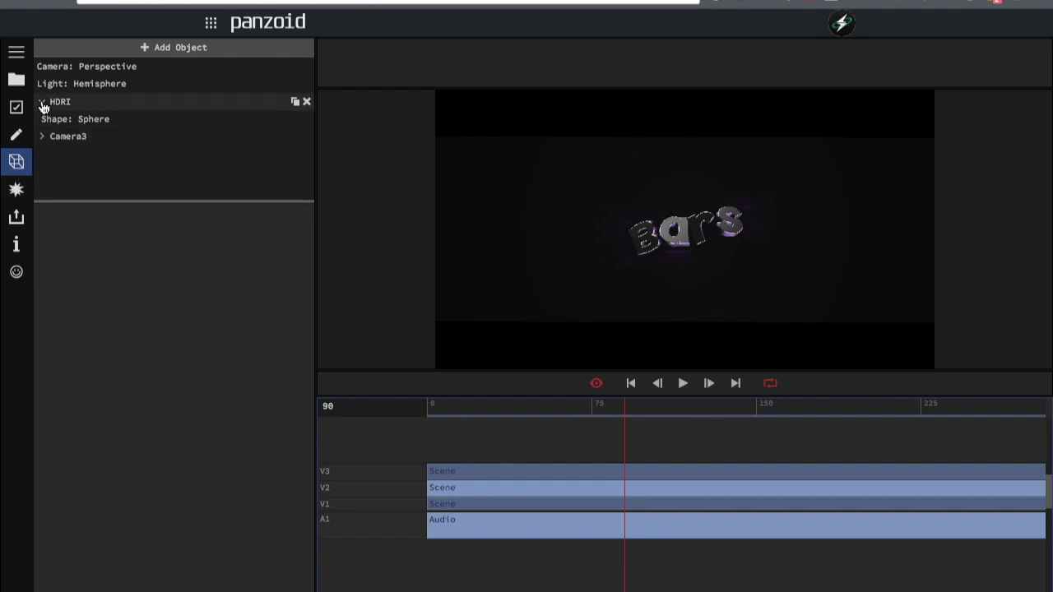
left_click(43, 136)
scroll(41, 140, "down", 1)
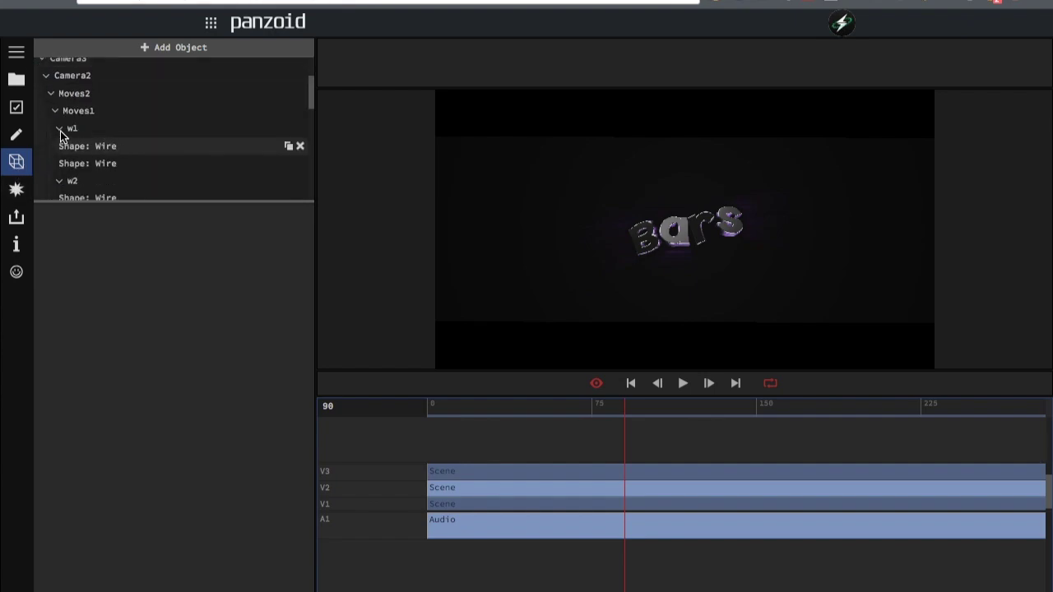
scroll(54, 119, "down", 2)
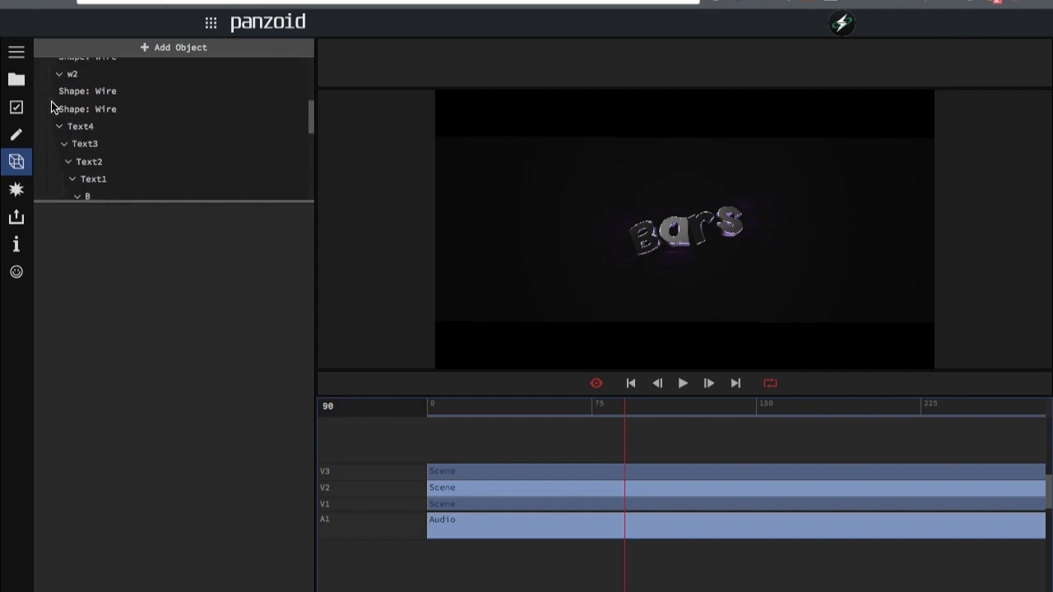
left_click(59, 127)
left_click(301, 172)
left_click(300, 102)
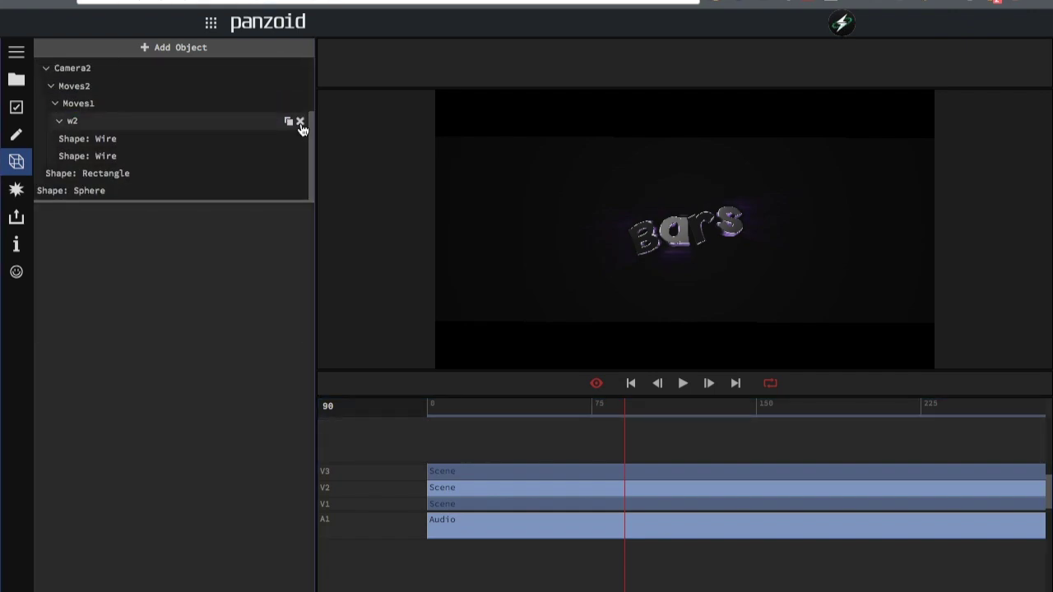
left_click(300, 121)
- Place the new sphere inside the Moves1 group and set its radius to 300
left_click_drag(97, 195, 93, 154)
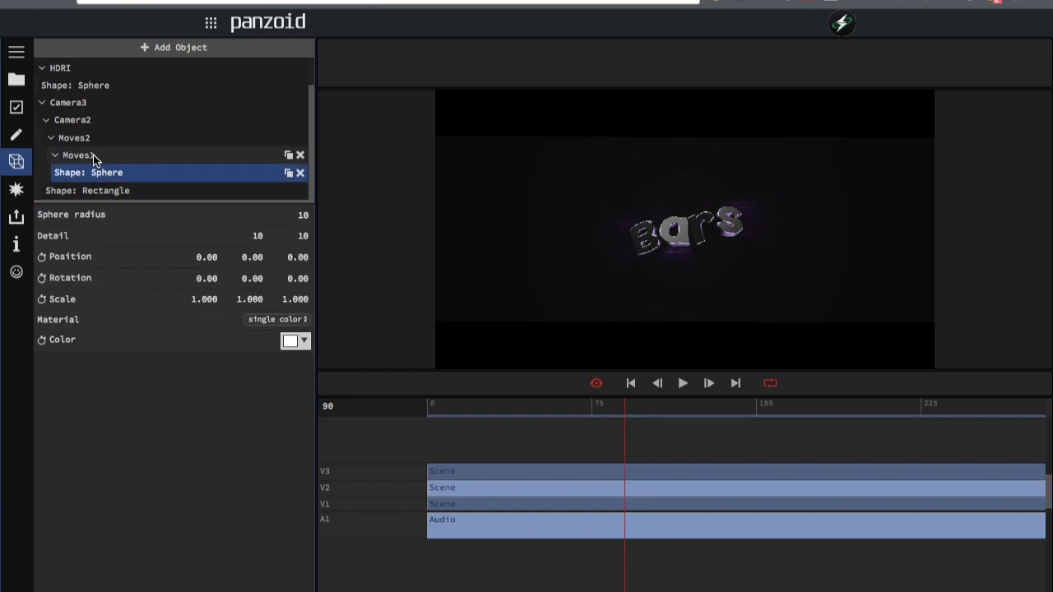
left_click(297, 214)
key("Return")
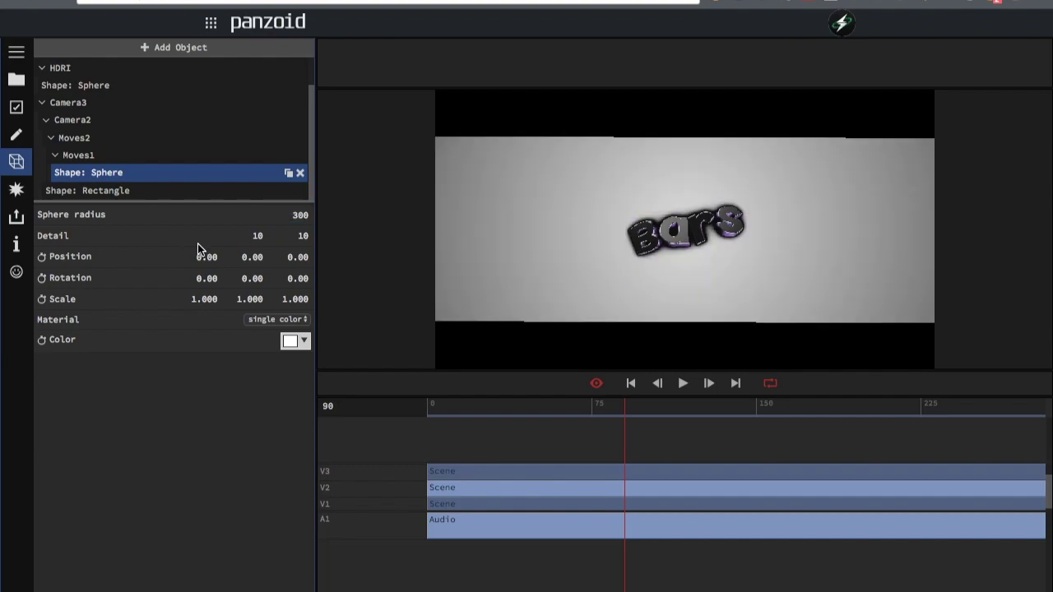
- Set the sphere's material to custom and load a texture image from the Smoke folder in PACKS
left_click(265, 321)
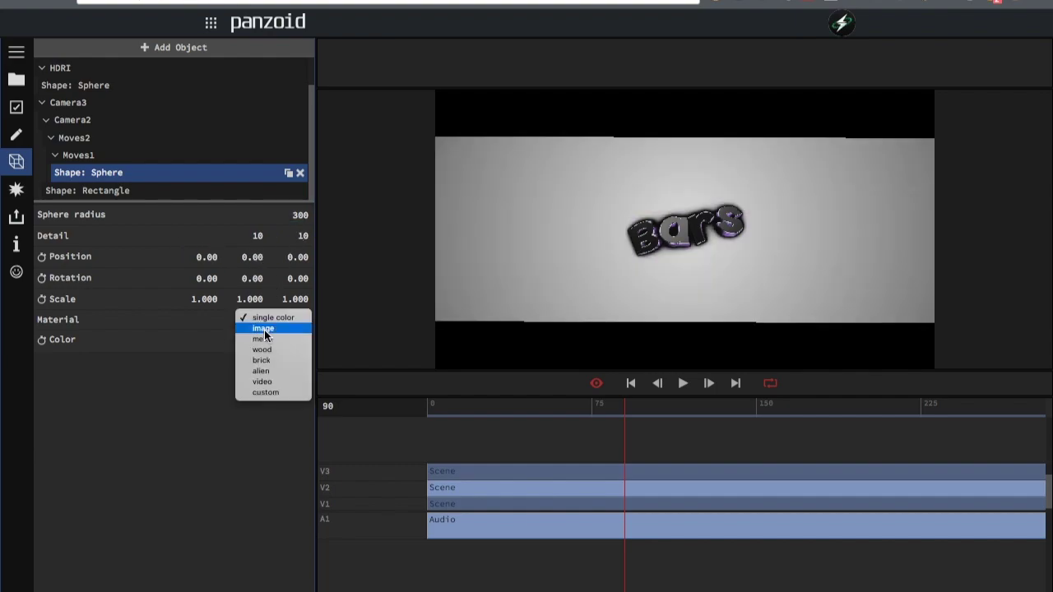
left_click(263, 393)
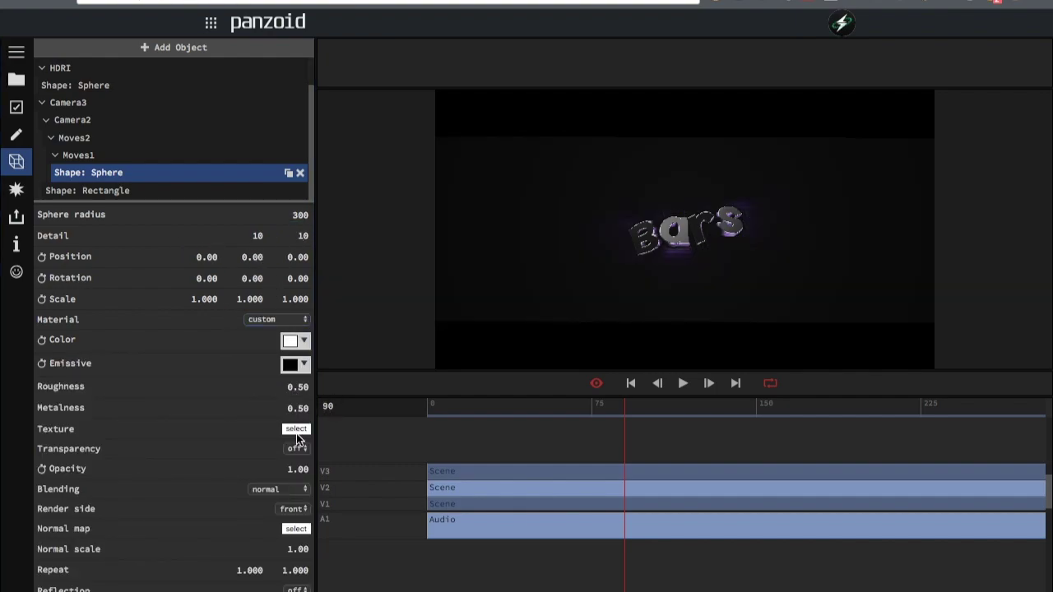
left_click(296, 429)
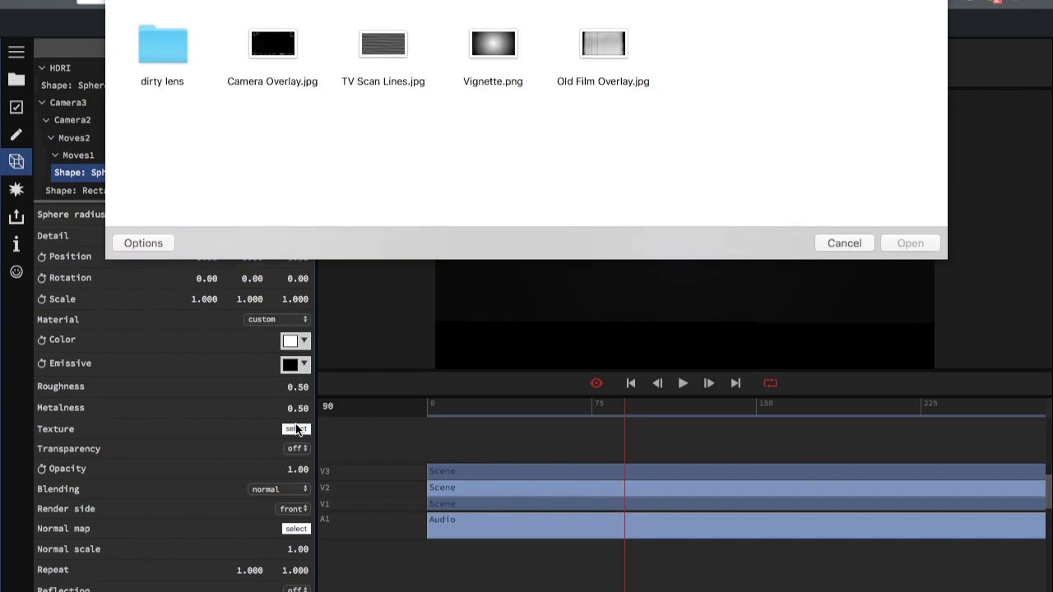
left_click(527, 3)
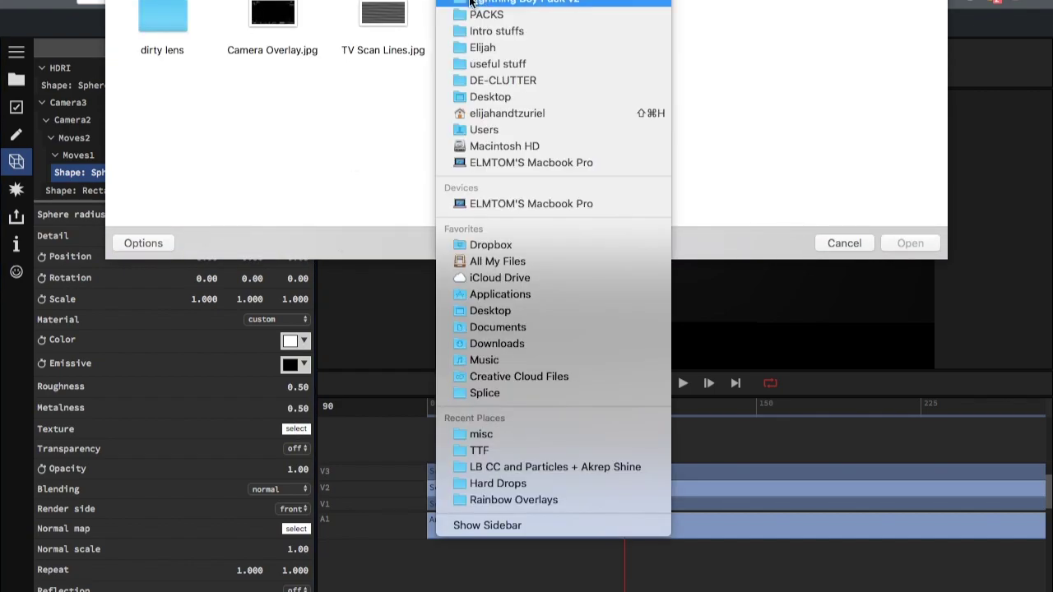
left_click(494, 14)
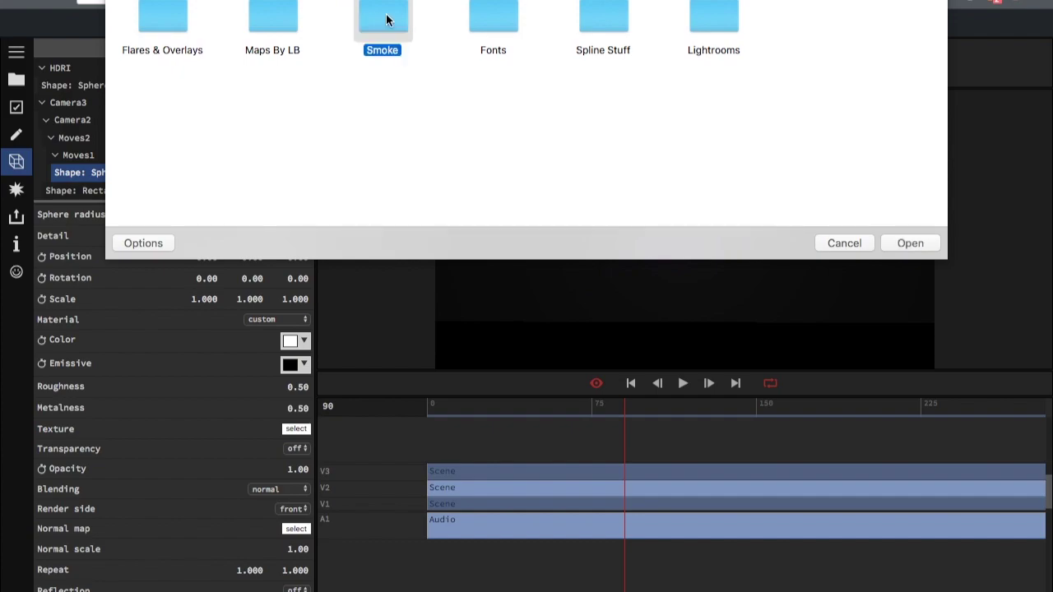
double_click(385, 18)
double_click(162, 29)
- Turn on the sphere's transparency, set its render side to back, and preview the smoke along the timeline
left_click(296, 449)
left_click(295, 458)
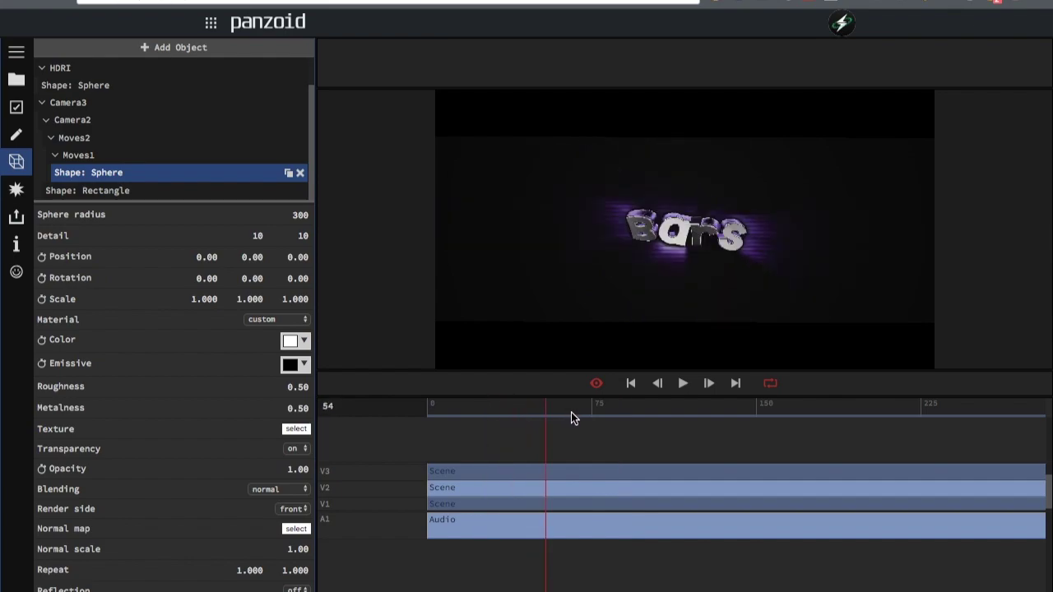
left_click(292, 508)
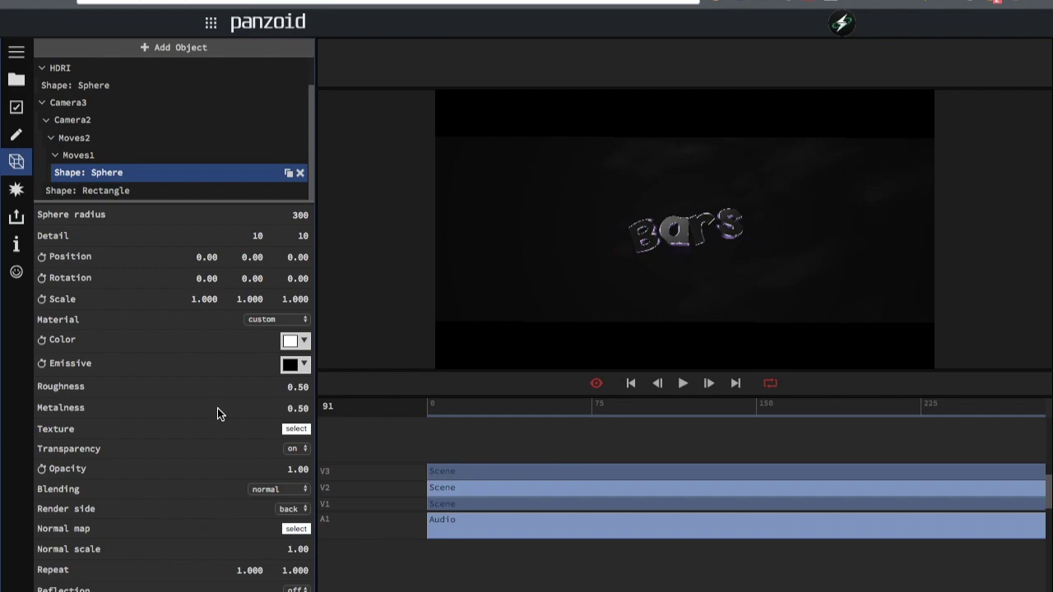
left_click_drag(510, 407, 720, 455)
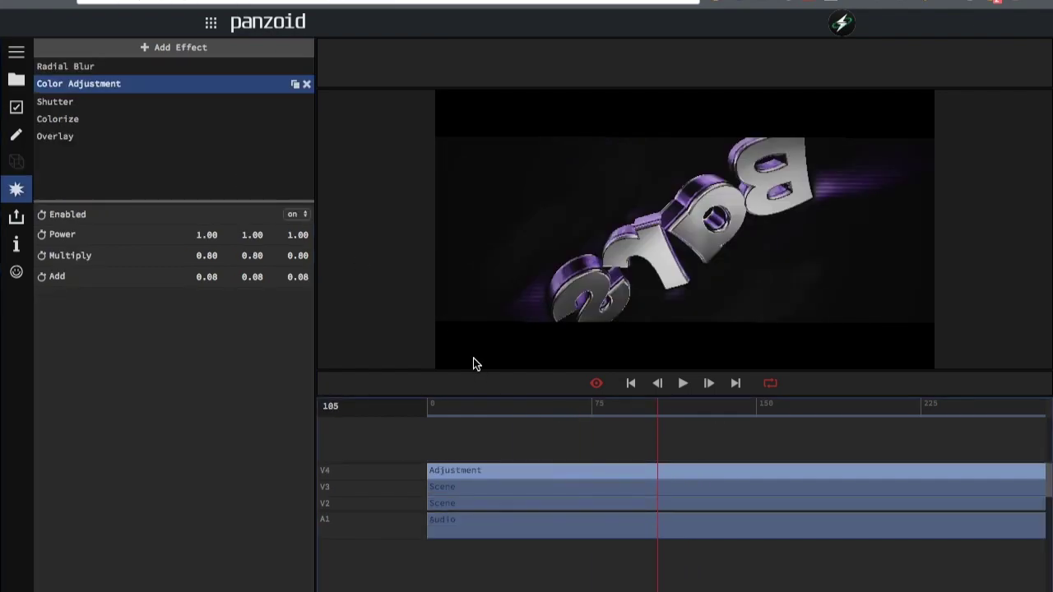
- Move Radial Blur below Color Adjustment on the Adjustment clip, set its Weight to 0.151, and preview the result
left_click_drag(551, 408, 756, 404)
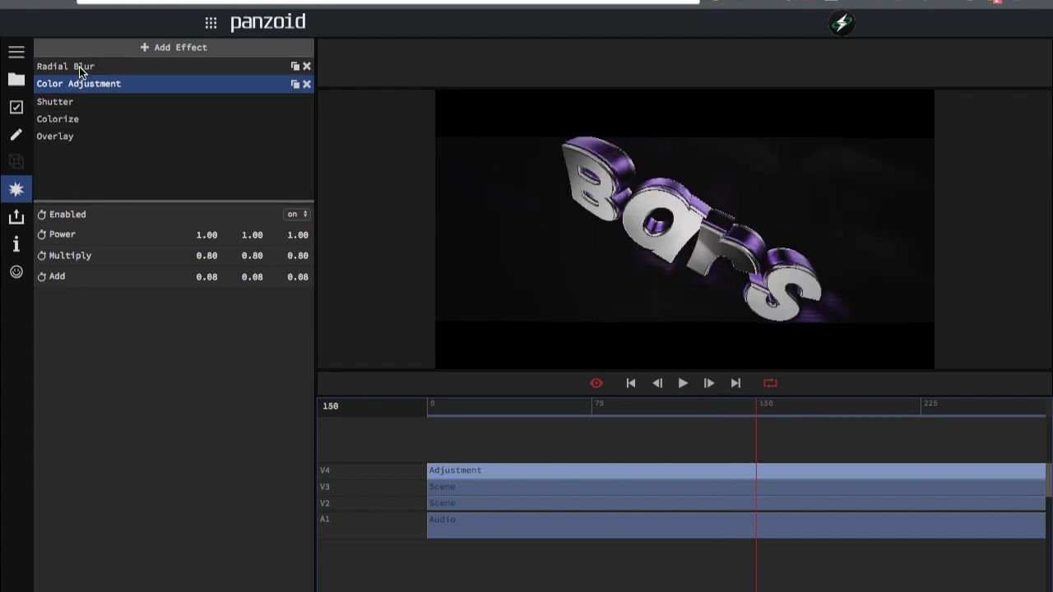
left_click_drag(78, 67, 78, 86)
left_click_drag(291, 301, 384, 326)
left_click_drag(560, 416, 668, 409)
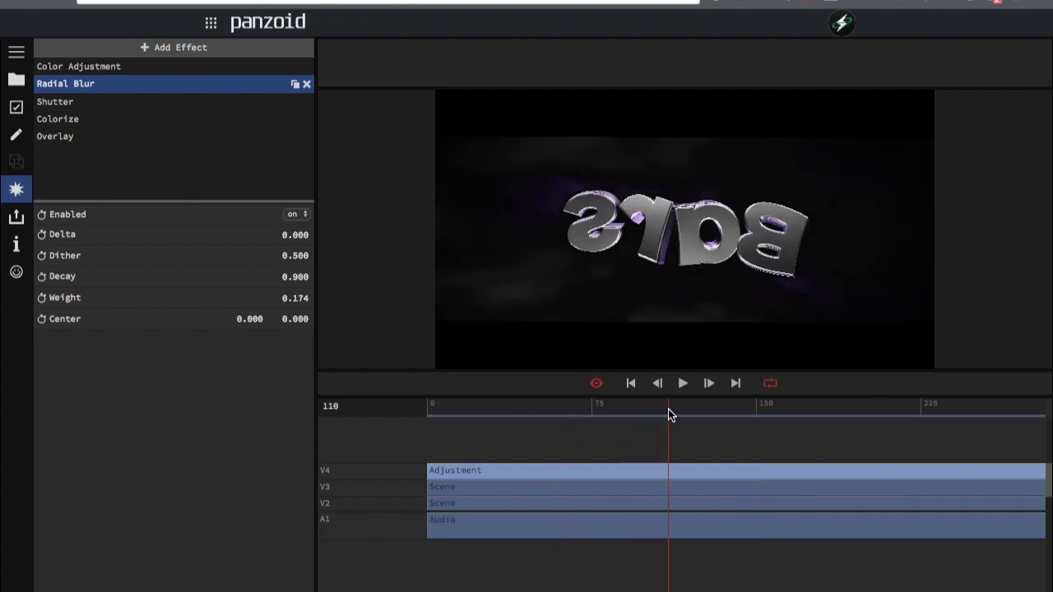
left_click_drag(297, 296, 272, 294)
left_click_drag(613, 406, 720, 401)
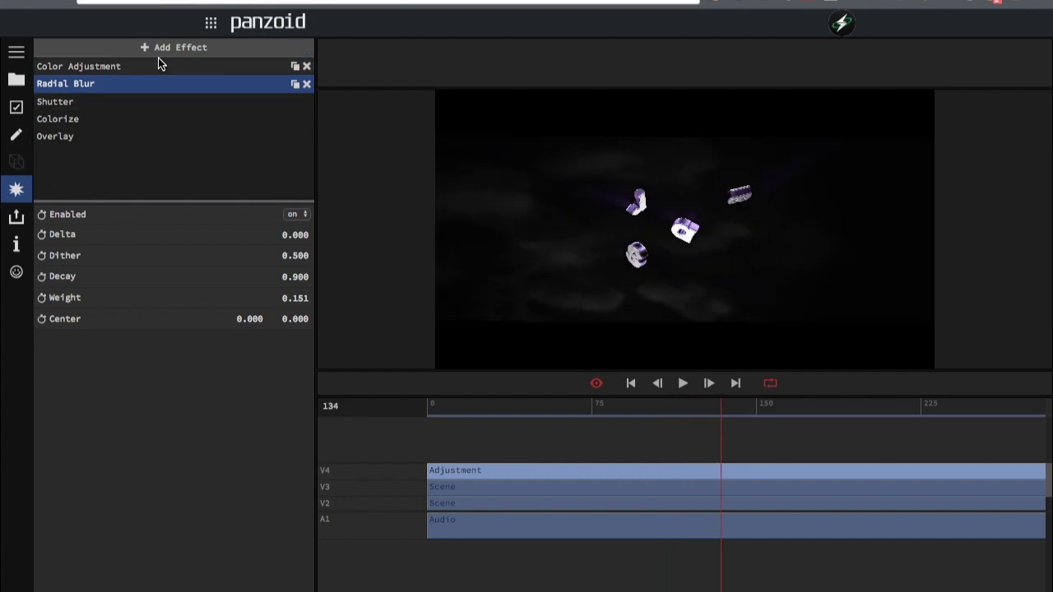
- Add a Color Grading effect to the Adjustment clip and set its Shadows color to light blue #cfd2ff
left_click(115, 48)
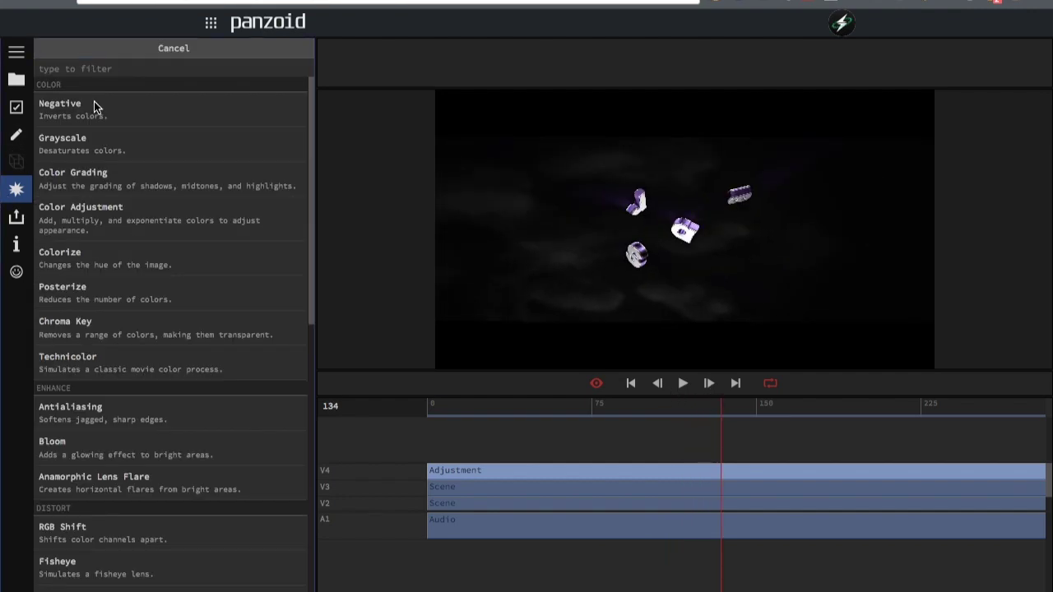
left_click(82, 180)
left_click(83, 155)
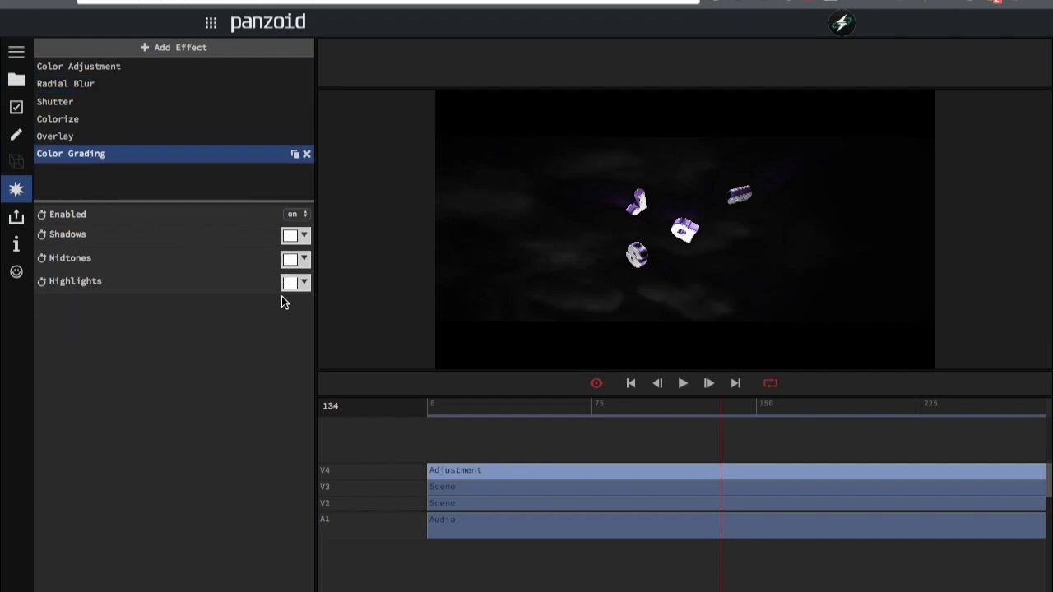
left_click(296, 237)
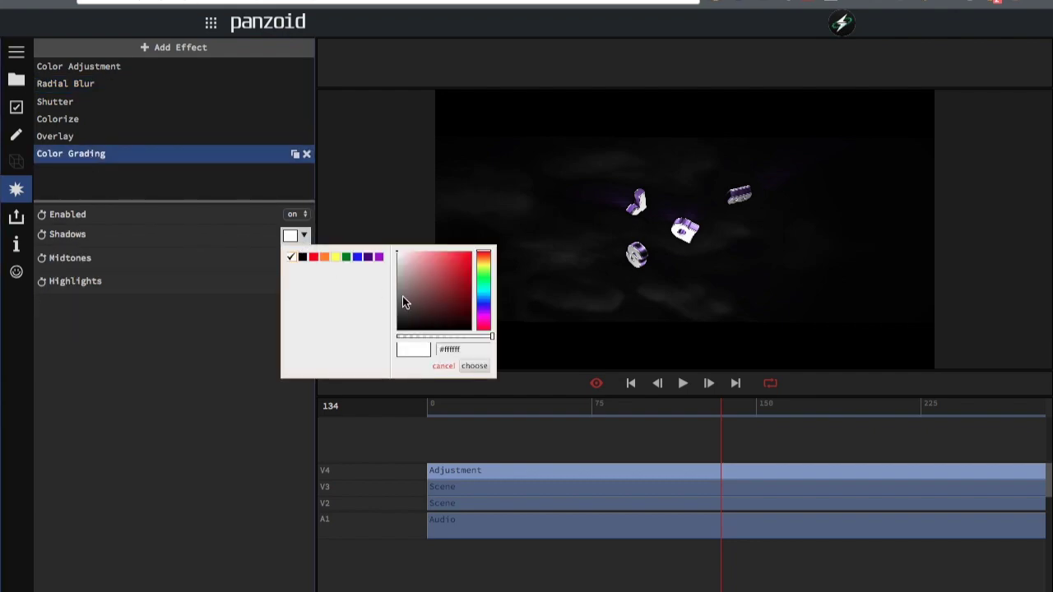
left_click(489, 306)
left_click(410, 252)
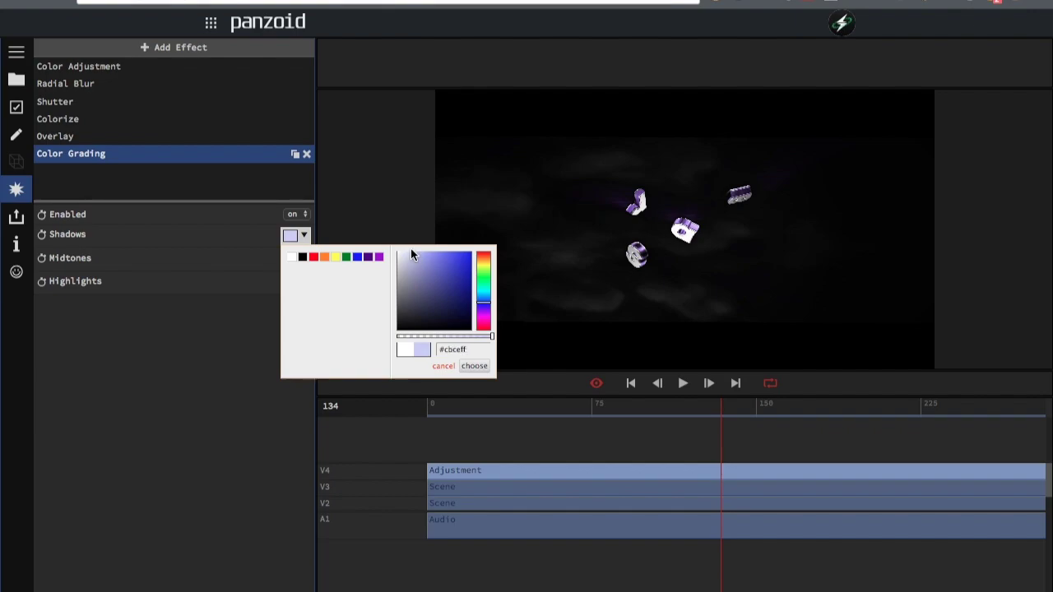
left_click(474, 367)
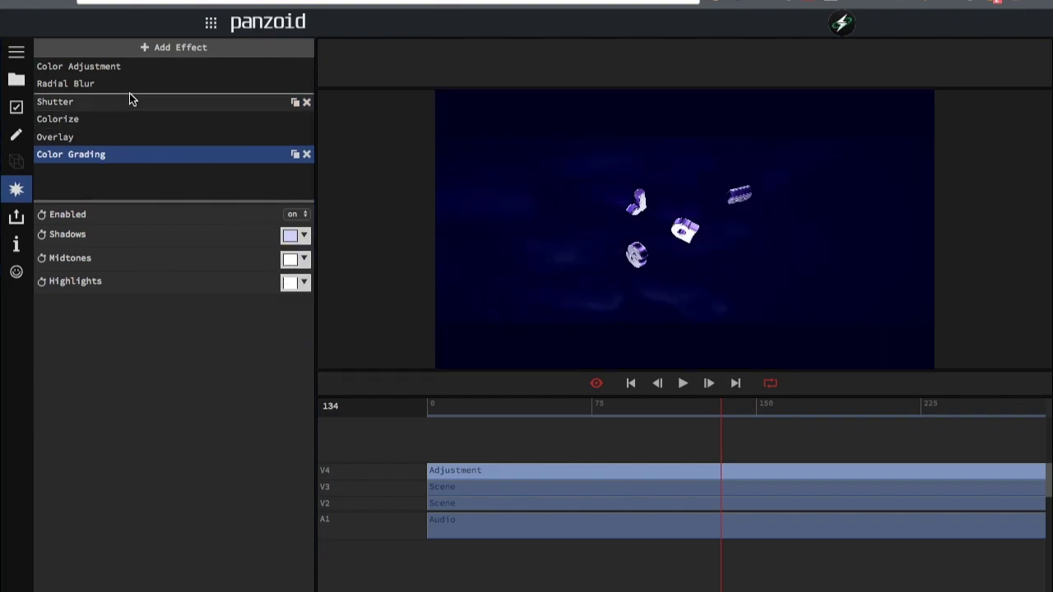
- Move Color Grading directly below Radial Blur, lighten its Shadows color to #e5e7ff, and preview the grade near frame 90
left_click_drag(129, 99, 131, 101)
left_click(293, 236)
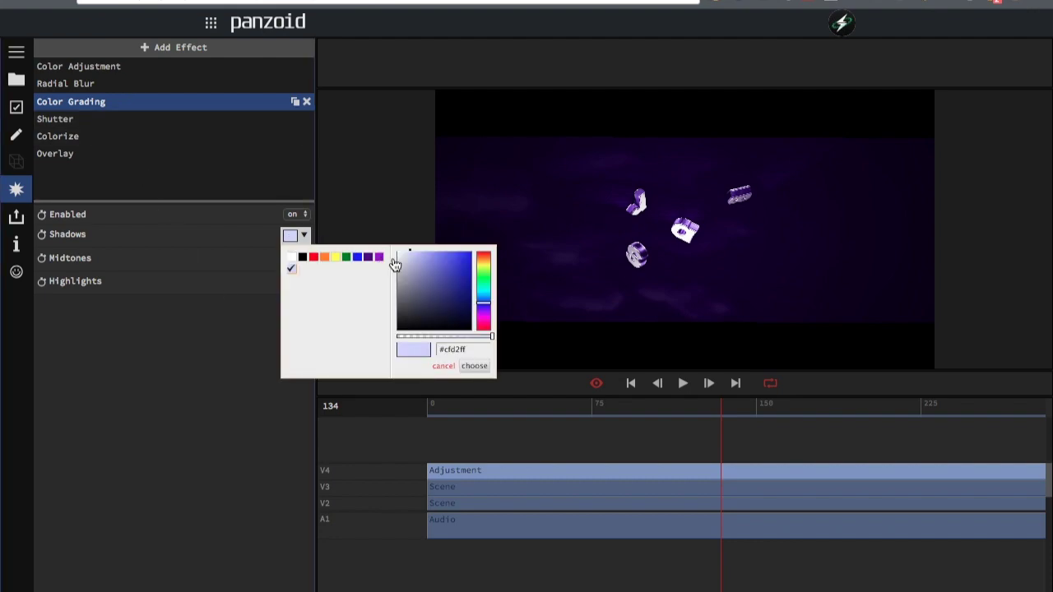
left_click(403, 251)
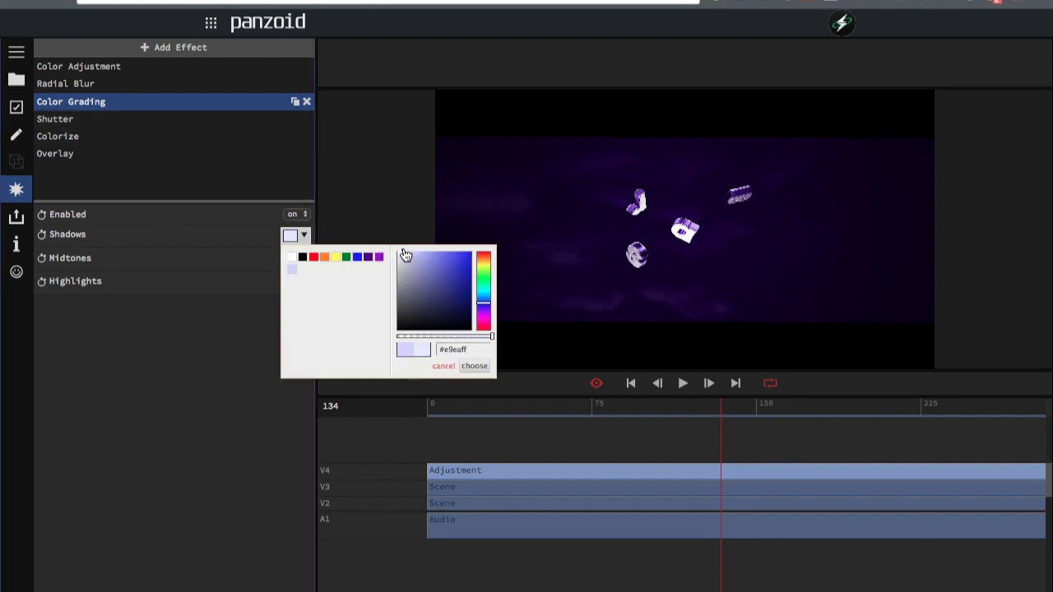
left_click(473, 366)
left_click(629, 409)
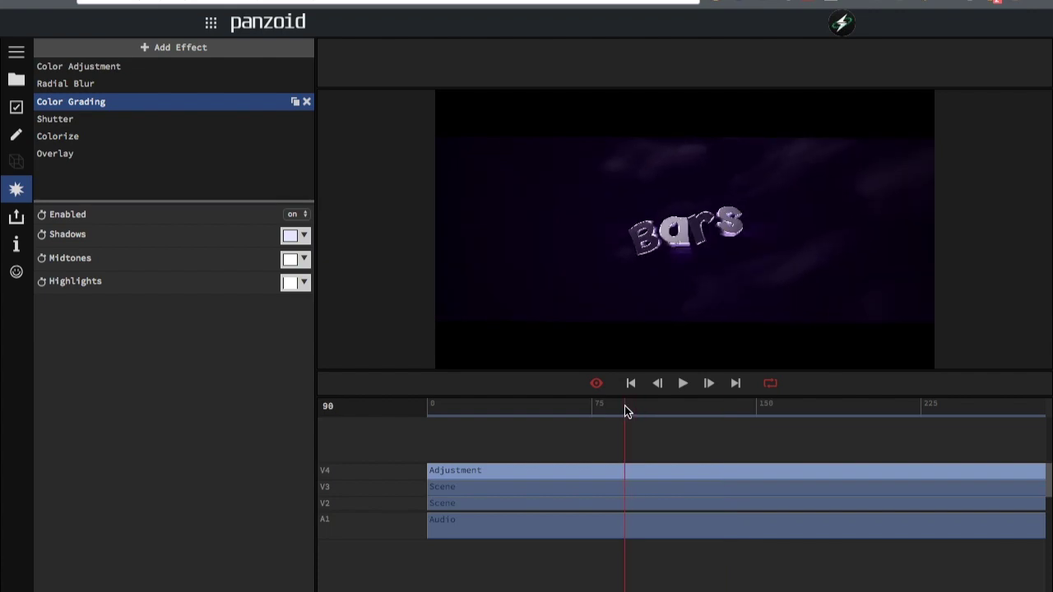
- Move Colorize above Color Grading and make the Color Grading Shadows color a less saturated pale blue-grey
left_click_drag(97, 134, 97, 91)
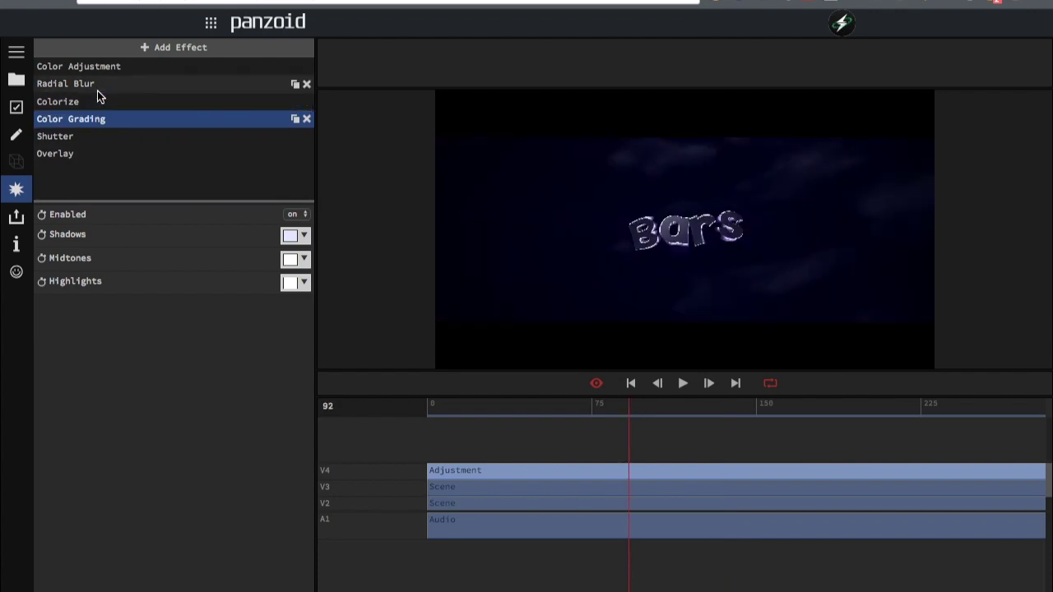
left_click(290, 236)
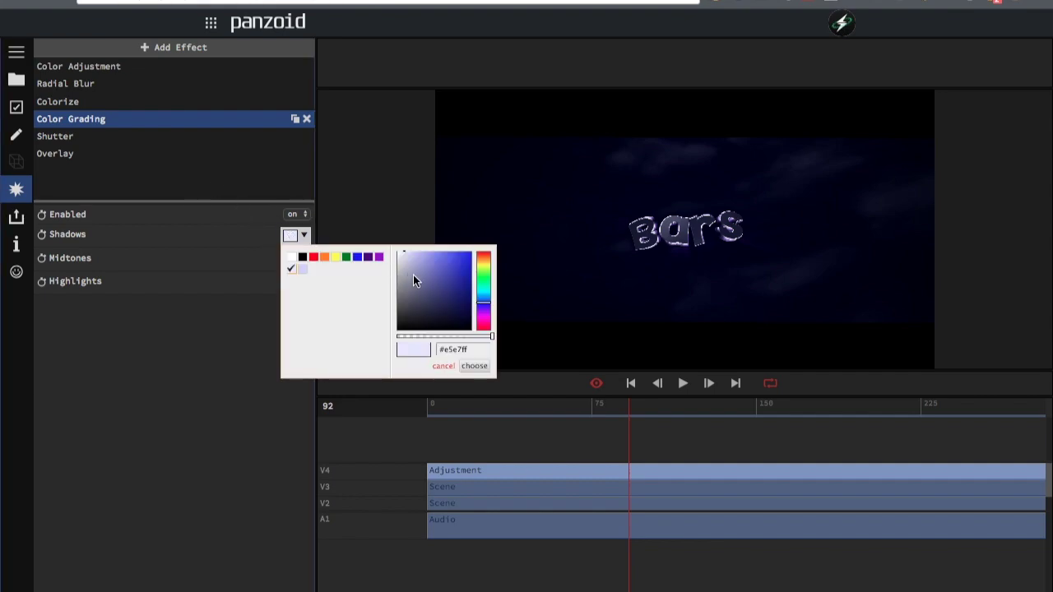
left_click(400, 254)
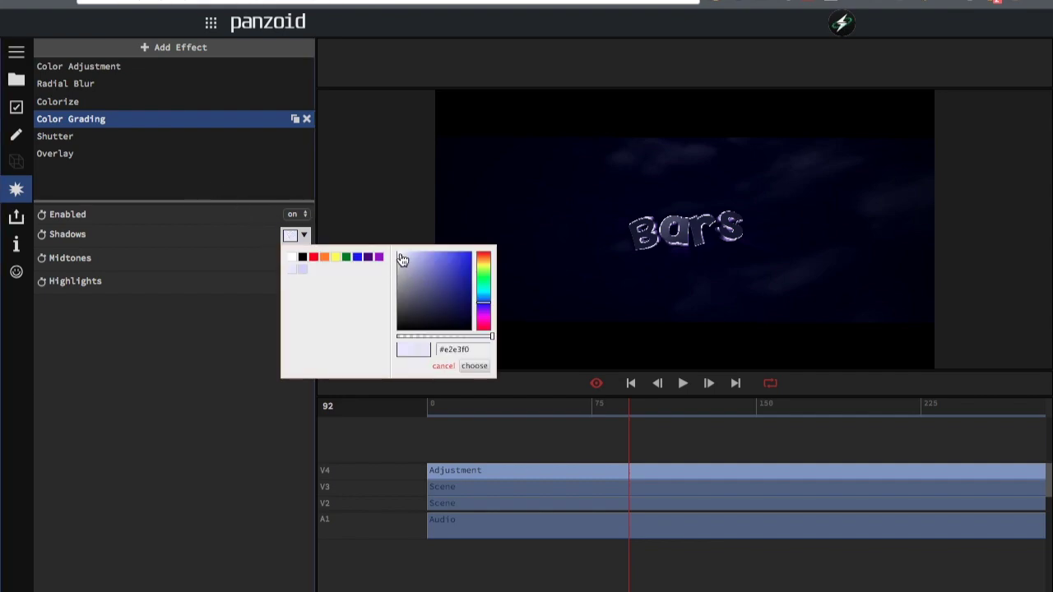
left_click(475, 367)
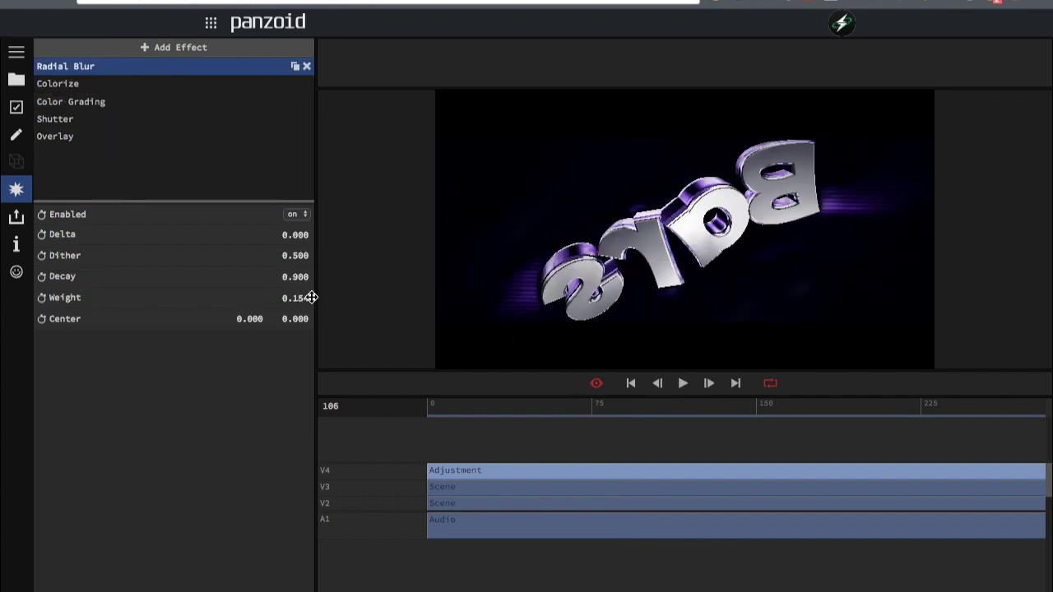
- Change the Adjustment clip's Colorize color to red and preview it around frames 84 and 104
left_click(78, 70)
left_click(78, 73)
left_click(75, 85)
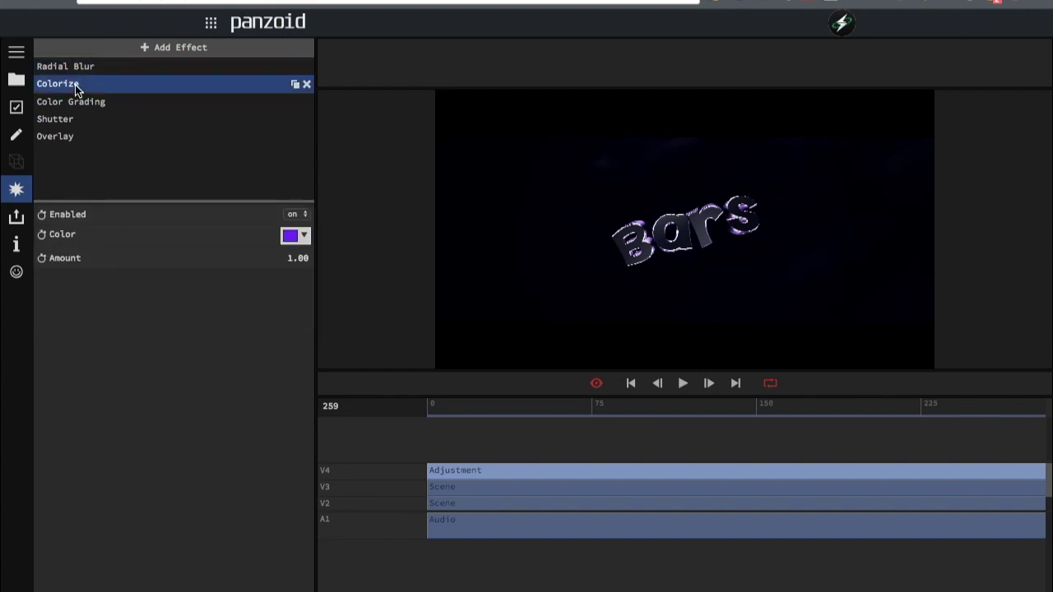
left_click(295, 236)
left_click(485, 278)
left_click(474, 365)
left_click(486, 248)
left_click(474, 366)
left_click(608, 408)
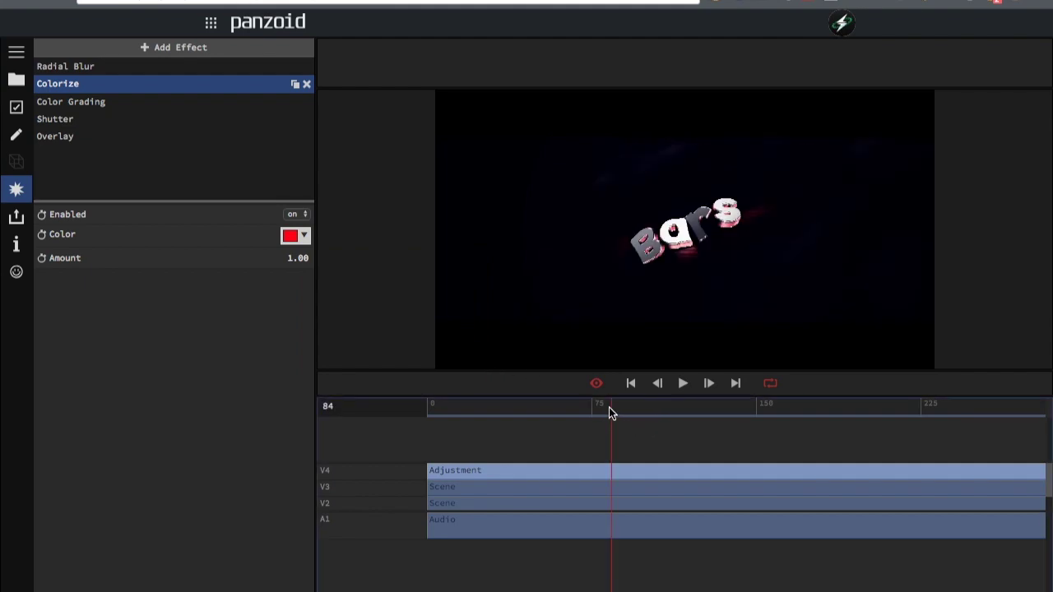
left_click(653, 408)
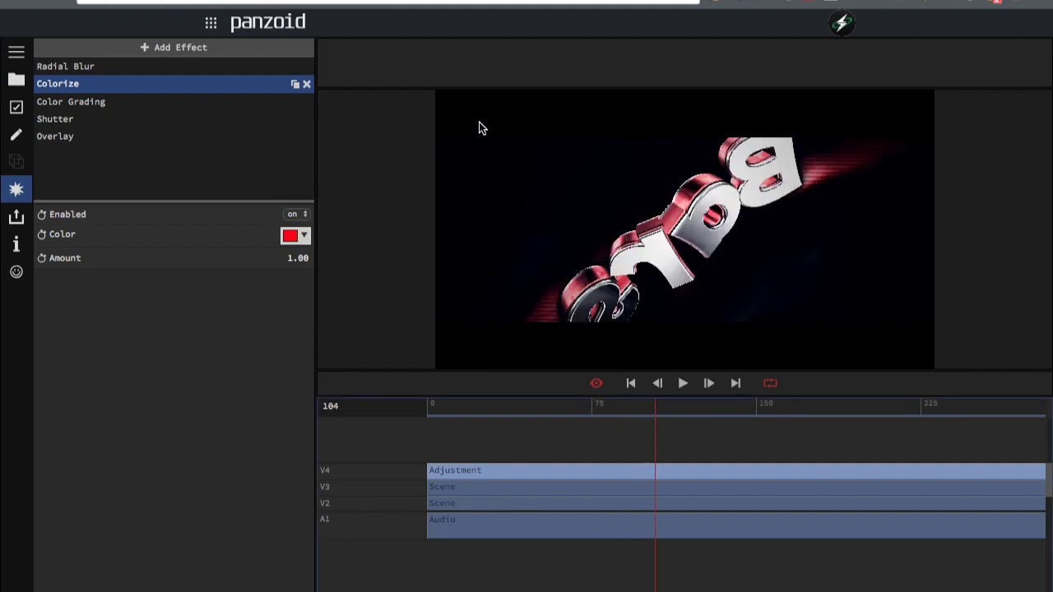
- Add a second Shutter effect to the Adjustment clip and set its Cover to 0.5
left_click(112, 47)
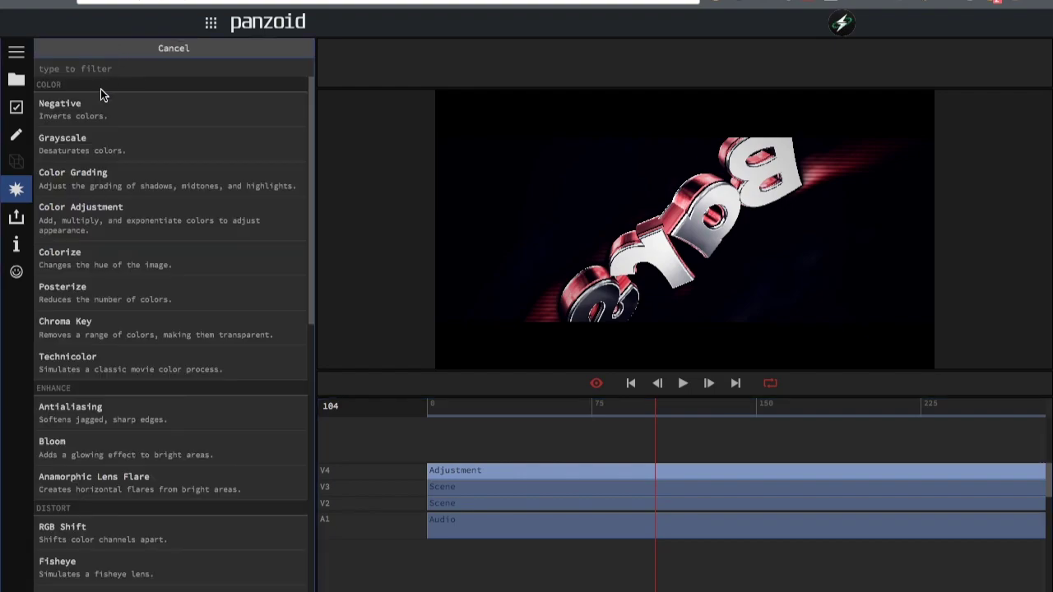
scroll(66, 434, "down", 8)
left_click(62, 450)
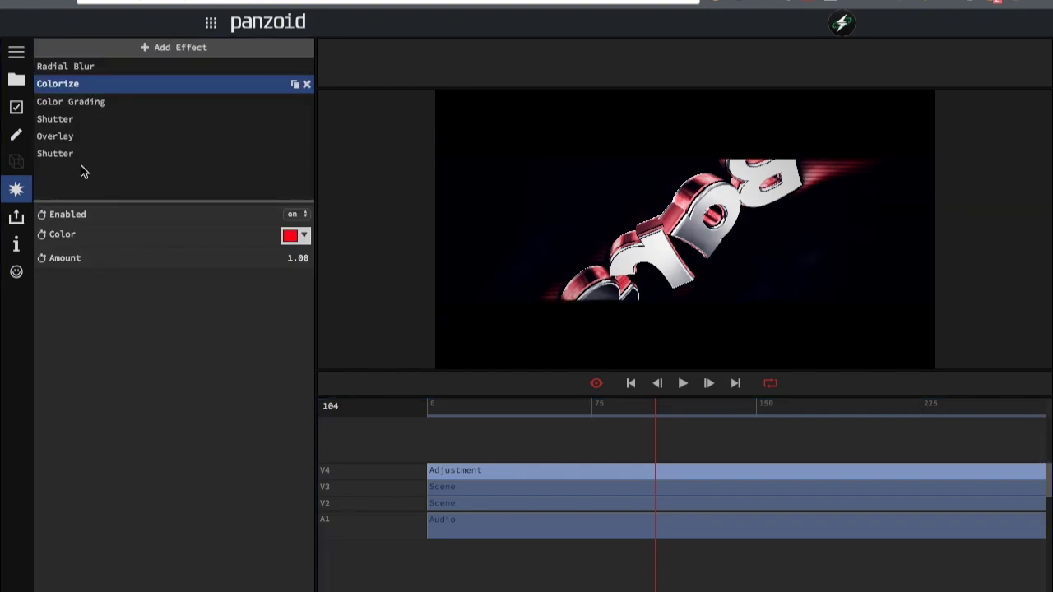
left_click(68, 154)
left_click(287, 297)
type("0.")
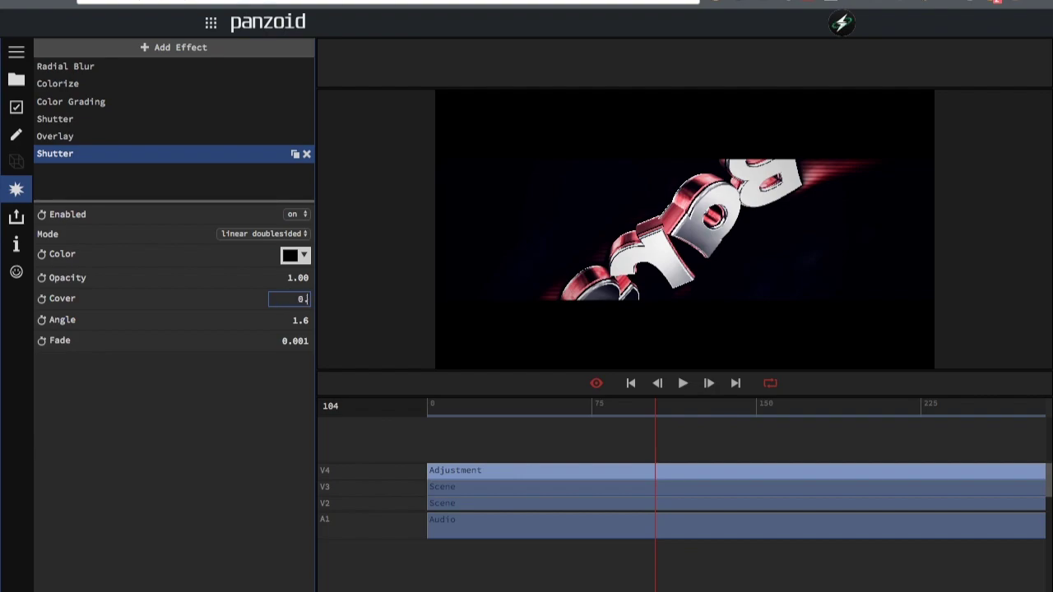
type("5")
key("Return")
- Set the new Shutter's opacity to 0.73 and its color to white
left_click_drag(272, 280, 289, 280)
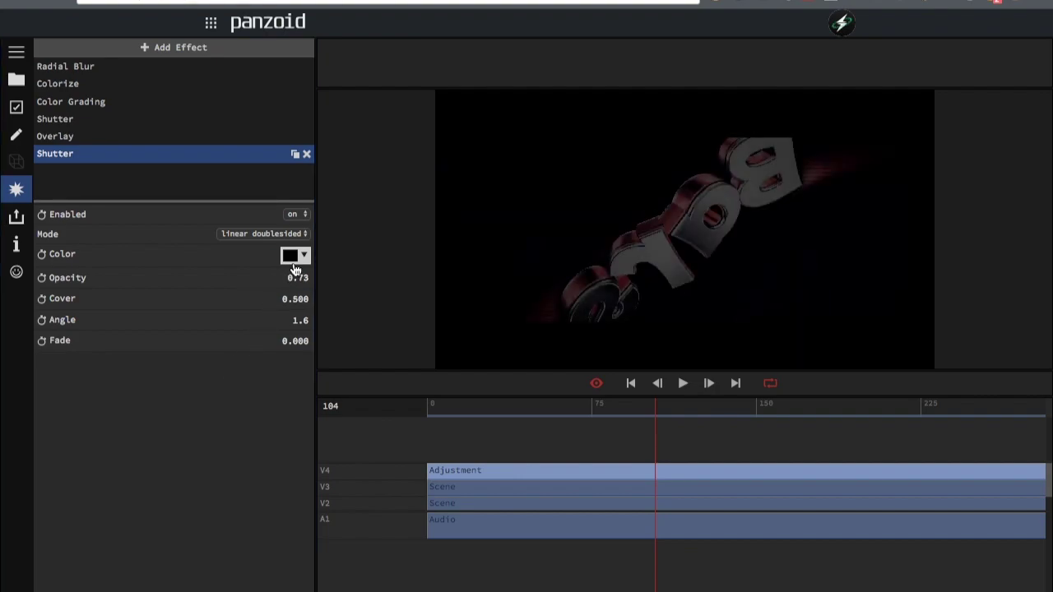
left_click(293, 260)
left_click(485, 386)
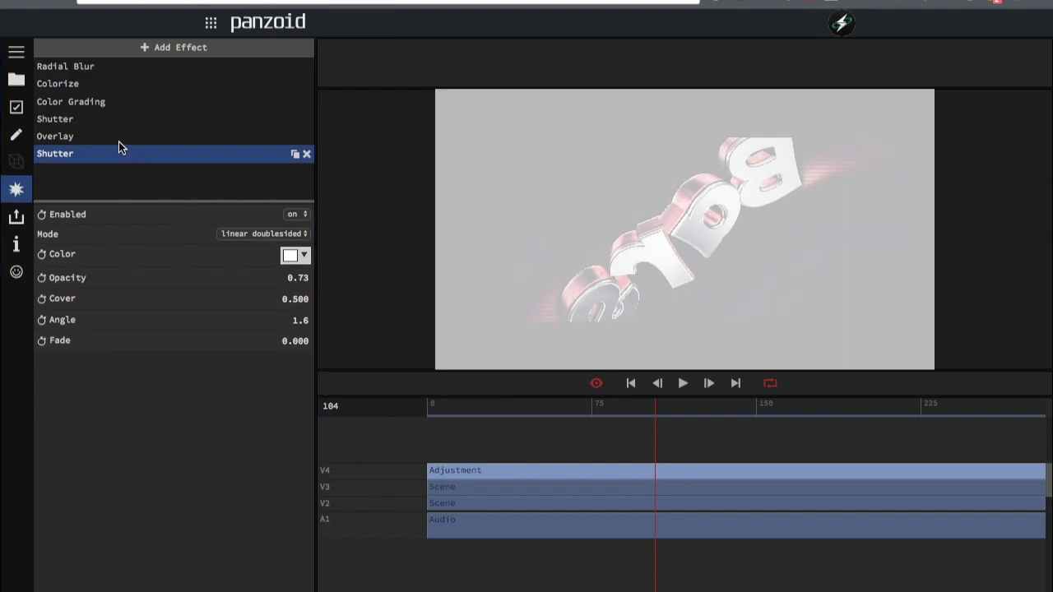
- Move the white Shutter above Radial Blur, lower its opacity to 0.05, and preview the haze along the enlarged timeline
left_click_drag(94, 65, 94, 65)
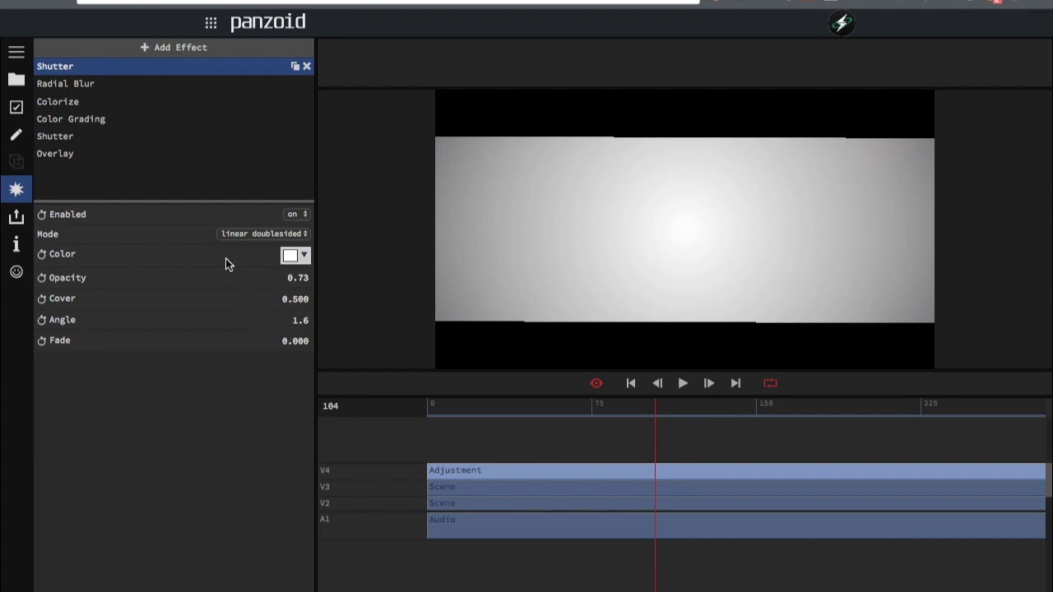
left_click_drag(289, 281, 154, 517)
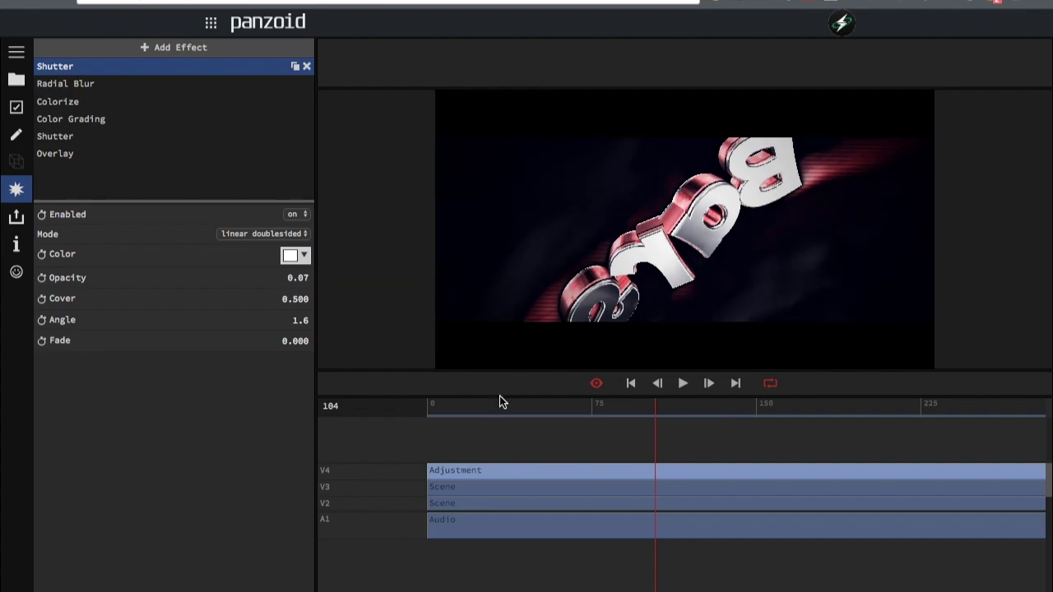
left_click_drag(495, 397, 540, 414)
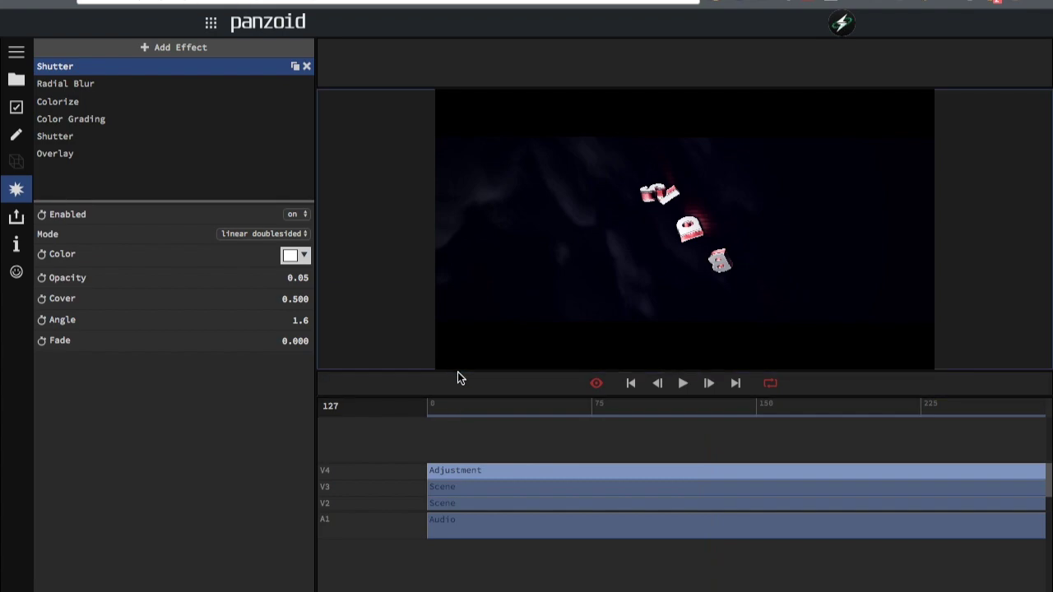
left_click_drag(458, 371, 458, 313)
left_click(459, 349)
left_click_drag(469, 352, 510, 350)
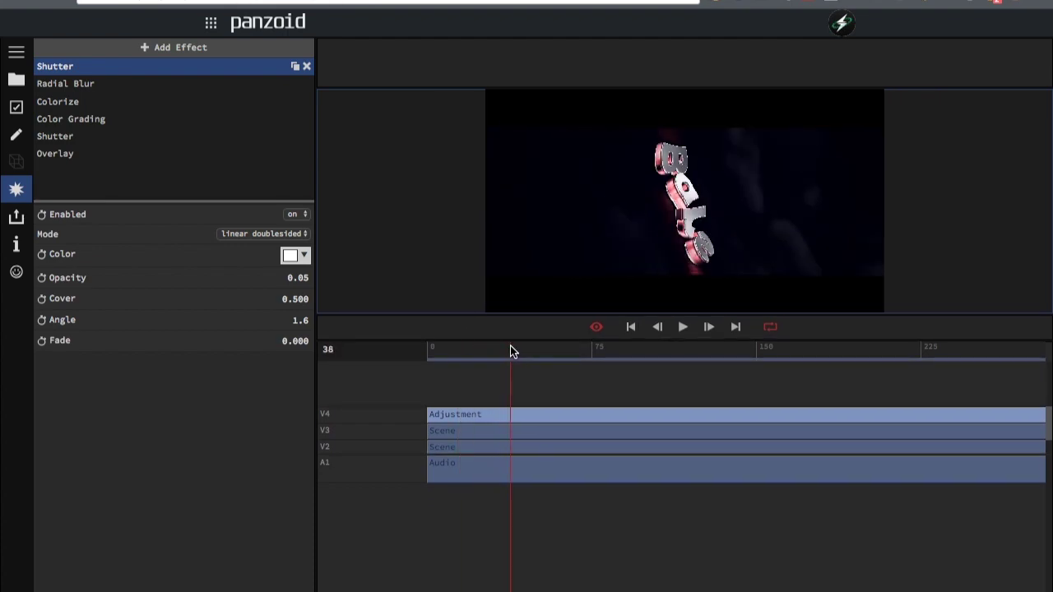
- Adjust the Radial Blur Weight on the V1 Scene clip and preview the result at frame 102
left_click(458, 449)
scroll(458, 449, "down", 1)
left_click(459, 446)
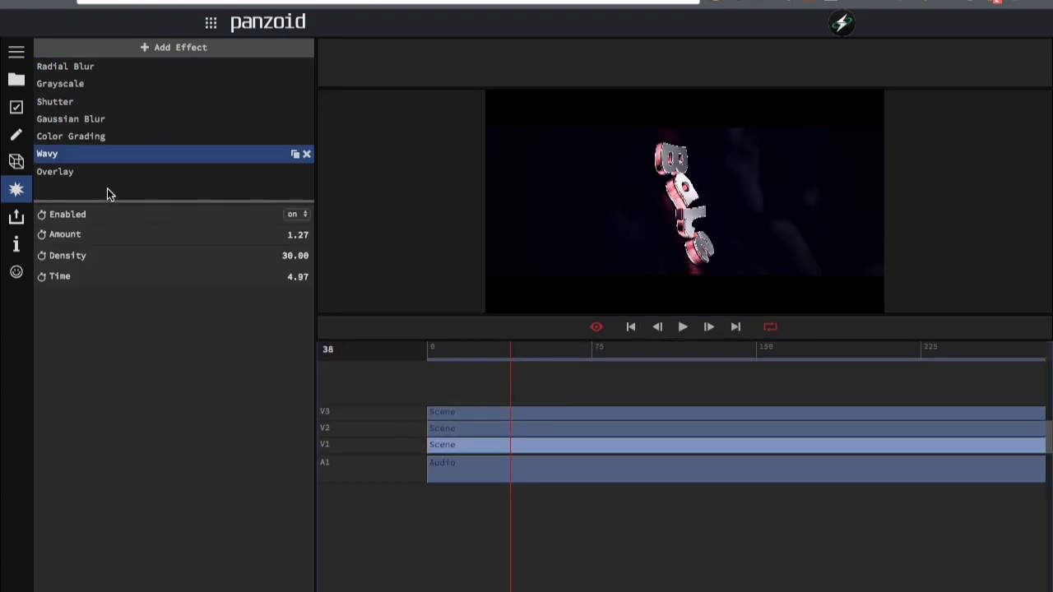
left_click(77, 67)
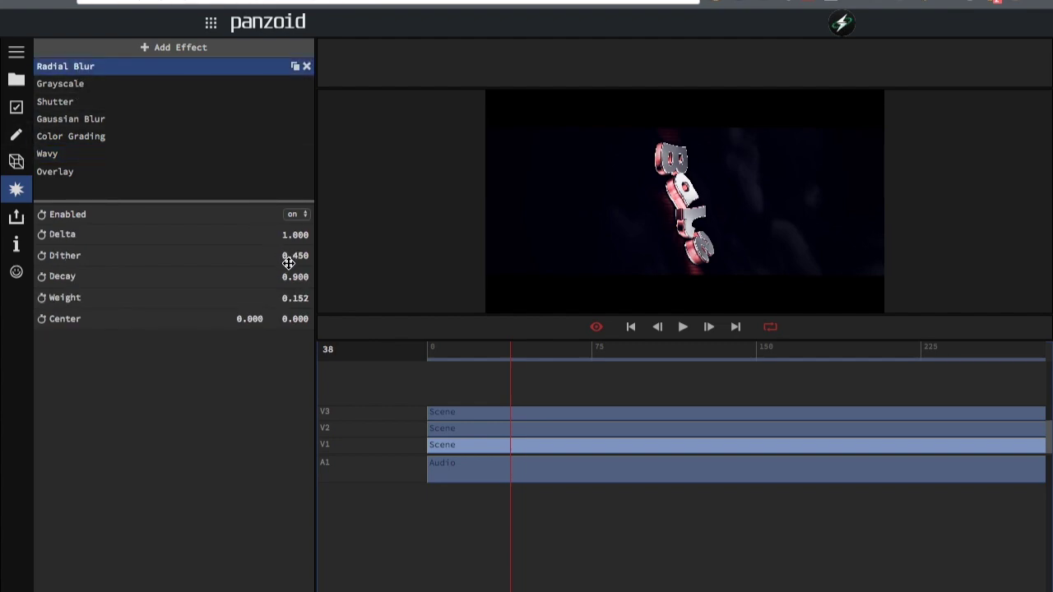
left_click_drag(280, 296, 651, 334)
- Lower the opacity of the sphere inside Moves1 on the V2 Scene clip to 0.40 and preview along the timeline
left_click(505, 429)
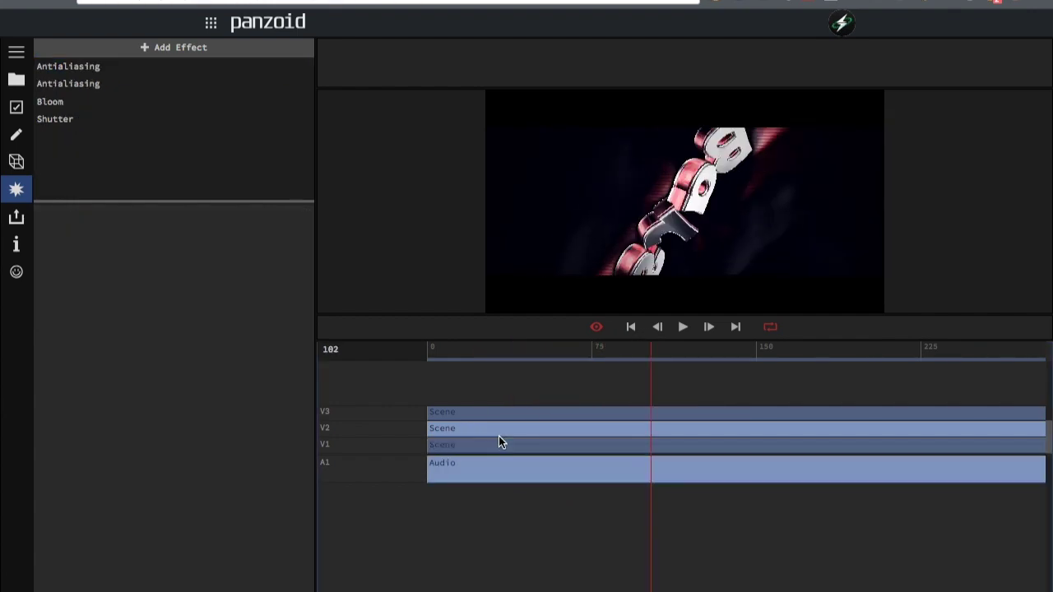
left_click(16, 161)
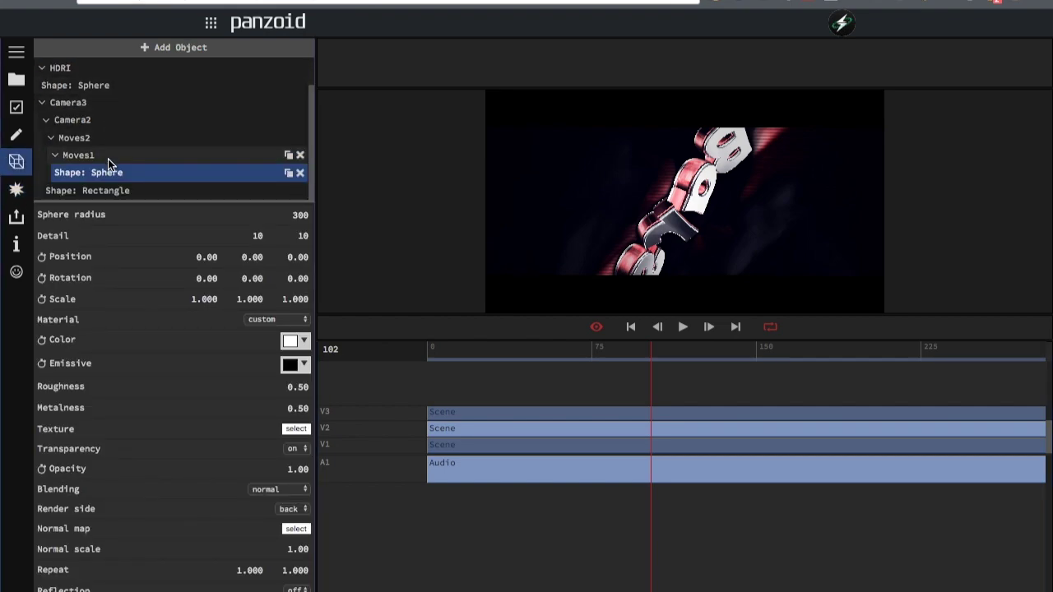
left_click_drag(300, 476, 295, 475)
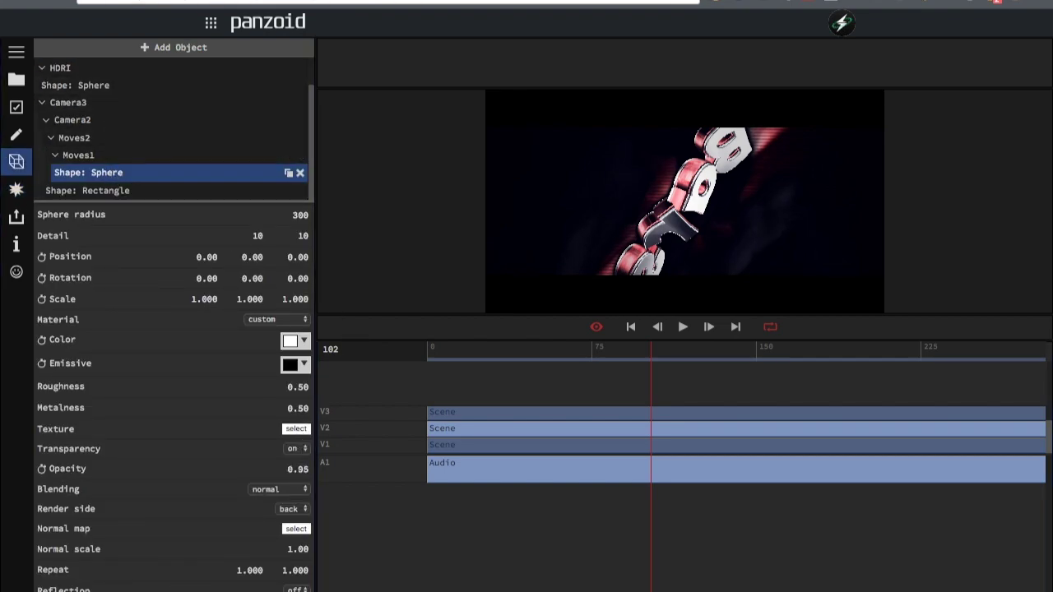
mouse_move(556, 344)
left_mouse_down()
mouse_move(504, 346)
mouse_move(565, 344)
mouse_move(542, 352)
left_mouse_up()
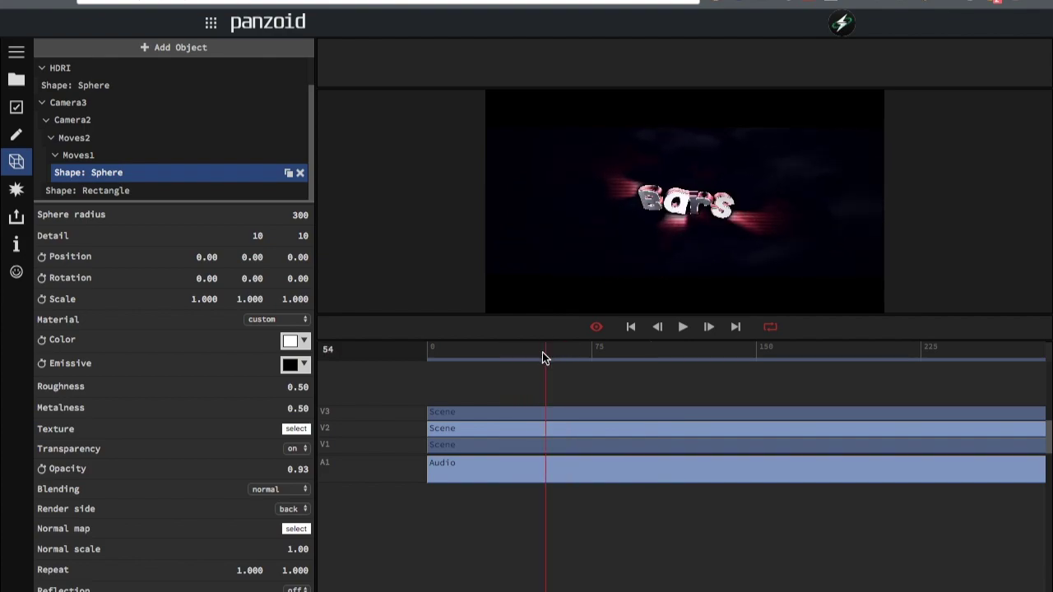
left_click_drag(117, 541, 174, 542)
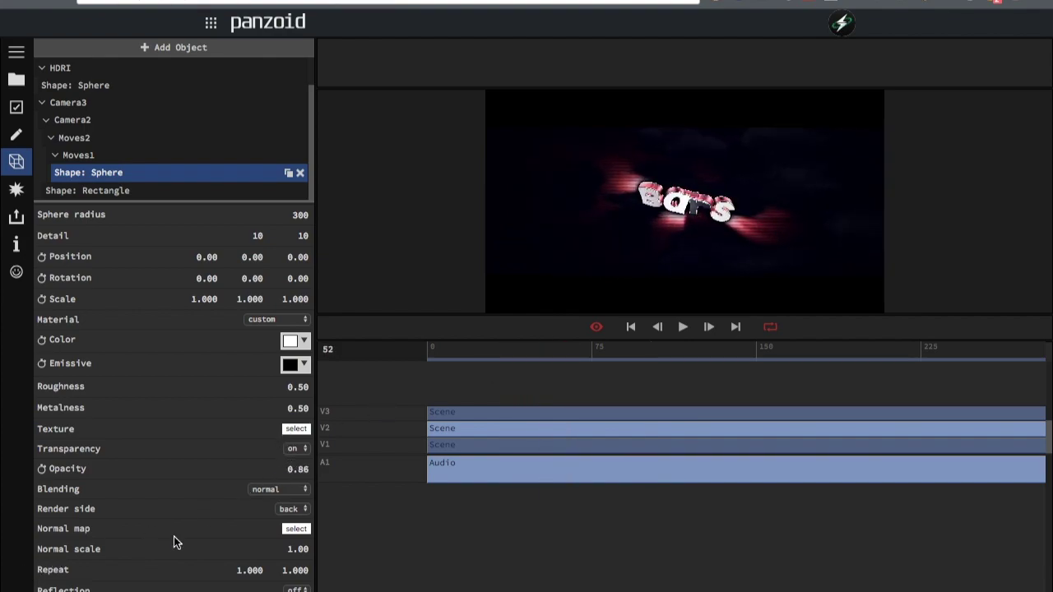
left_click_drag(300, 466, 39, 508)
left_click_drag(497, 350, 550, 353)
left_click_drag(294, 466, 315, 472)
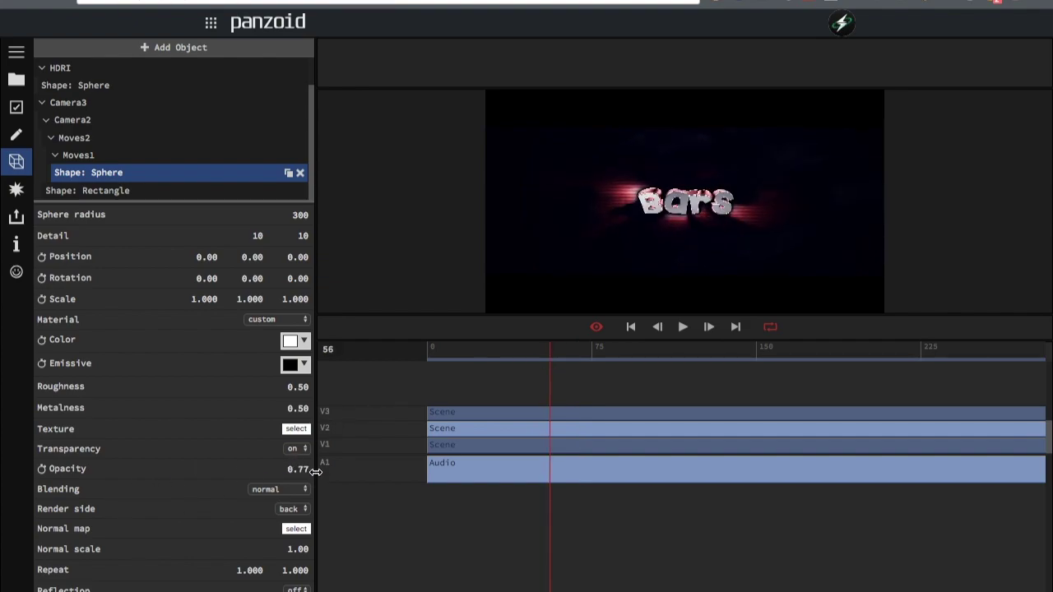
left_click_drag(155, 508, 244, 453)
left_click_drag(304, 470, 2, 504)
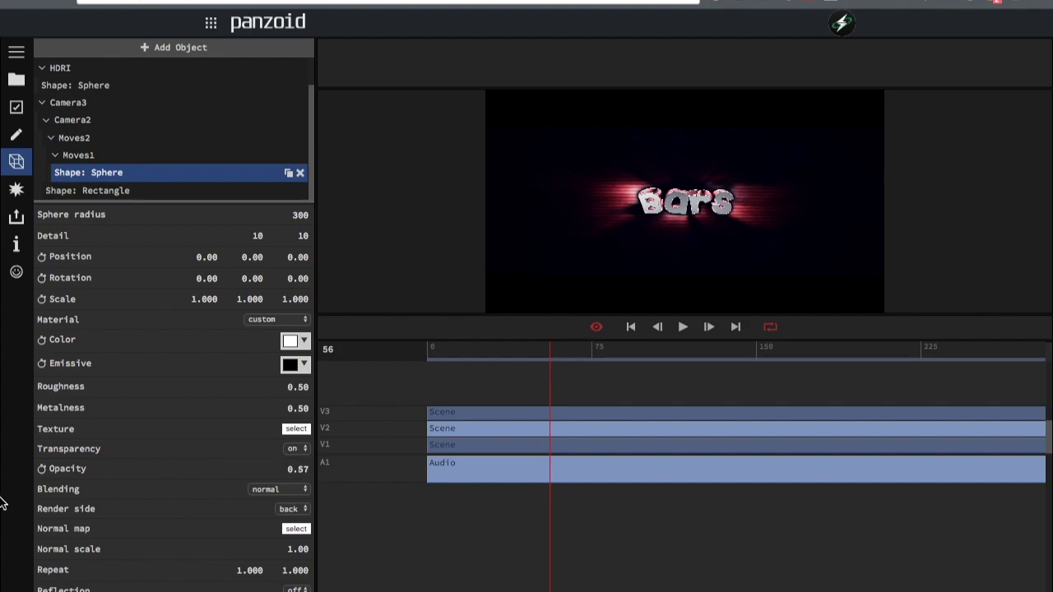
left_click_drag(293, 470, 13, 498)
left_click_drag(294, 467, 2, 470)
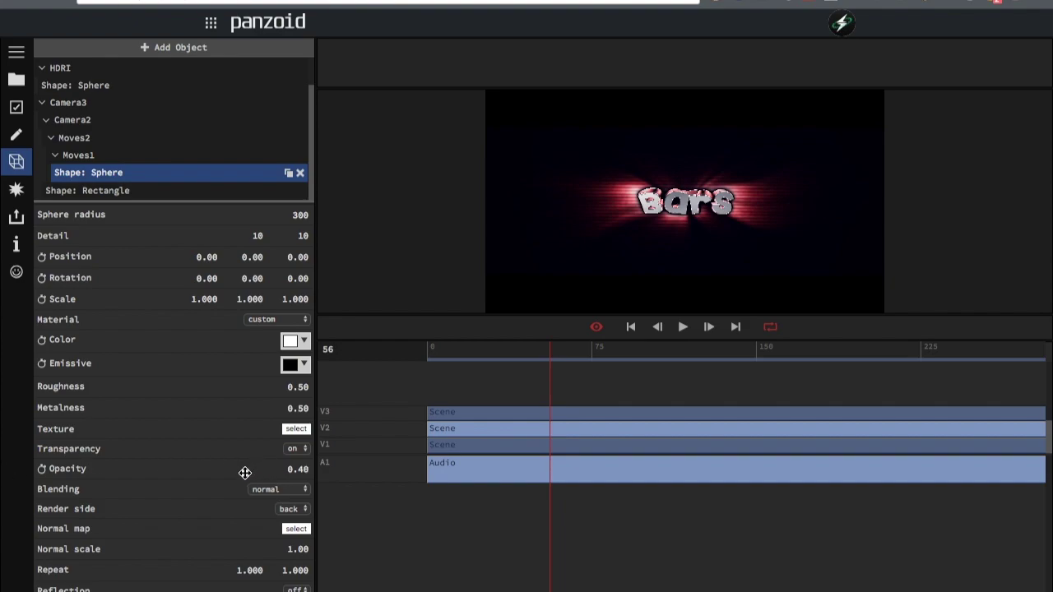
left_click_drag(541, 354, 845, 348)
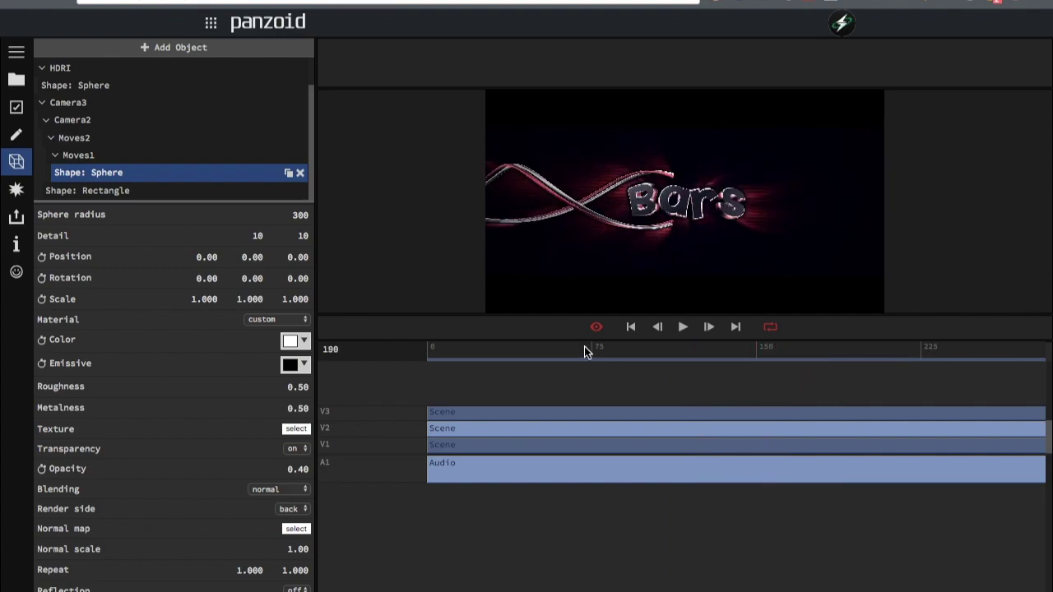
- Set the opacity of the white Shutter on the V4 Adjustment clip to 0.11
left_click(18, 133)
left_click(17, 189)
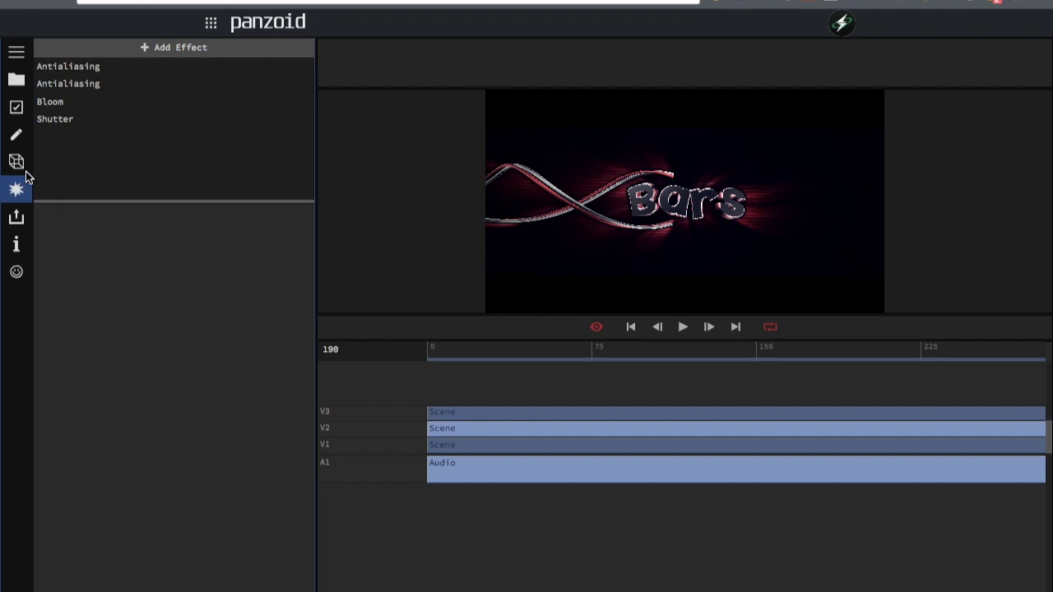
scroll(473, 423, "up", 1)
left_click(458, 416)
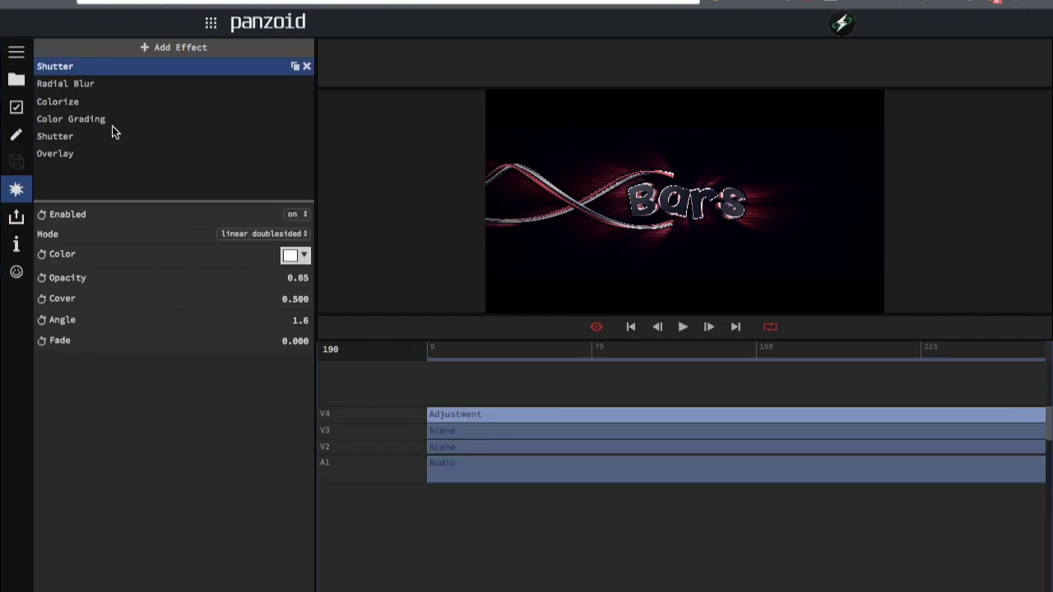
left_click_drag(291, 278, 347, 297)
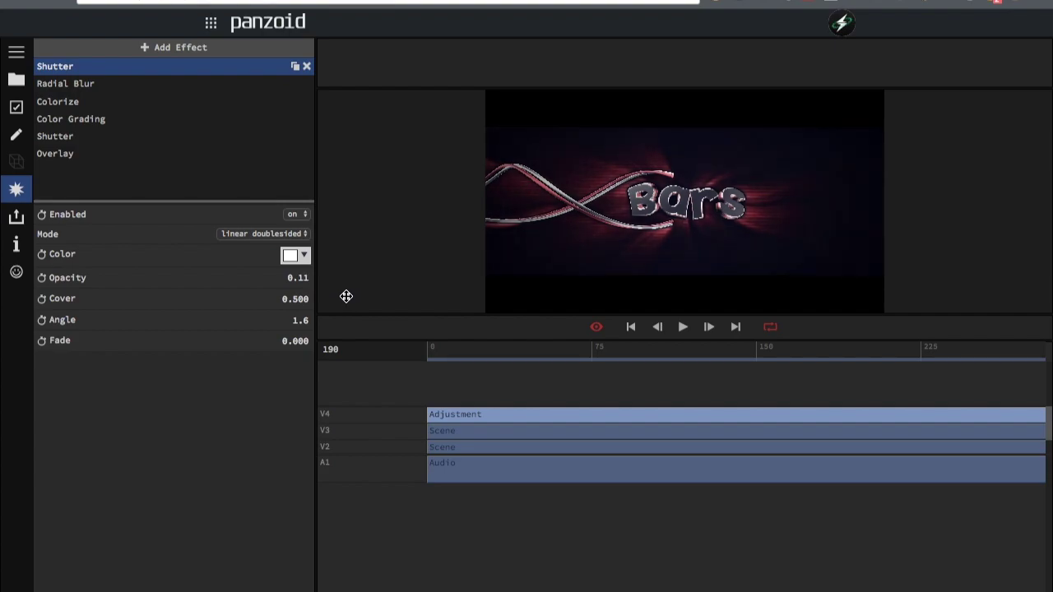
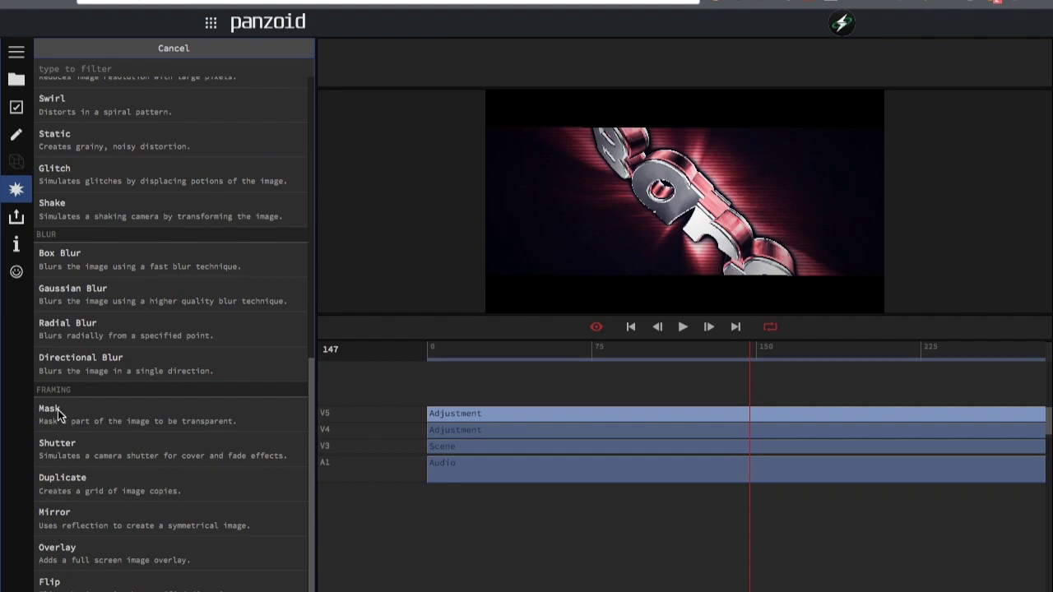
- Add Mask and Gaussian Blur effects to the V5 Adjustment clip and place Gaussian Blur above Mask
left_click(56, 411)
left_click(105, 49)
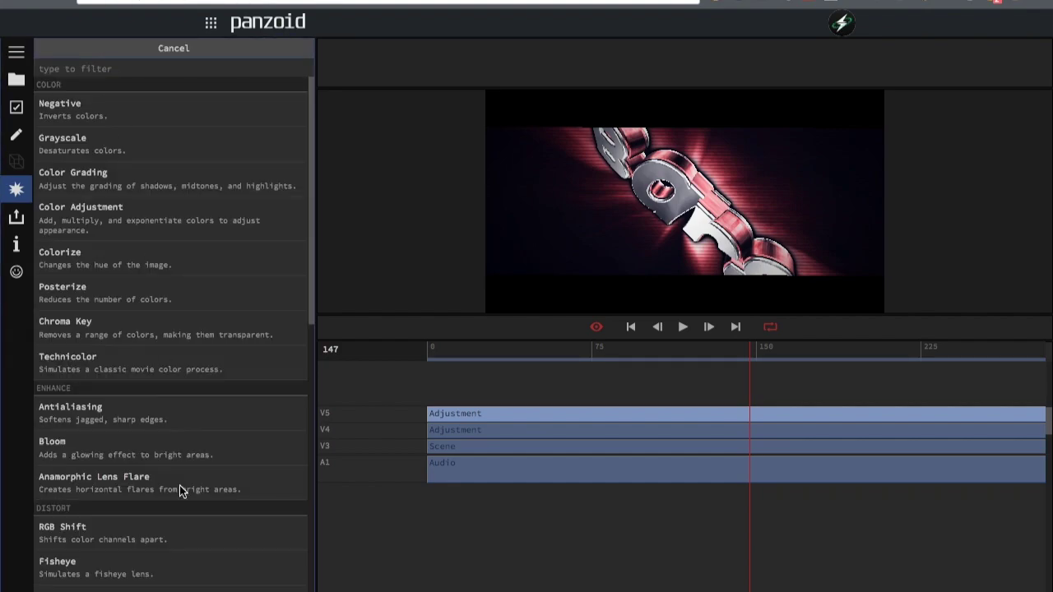
scroll(179, 487, "down", 6)
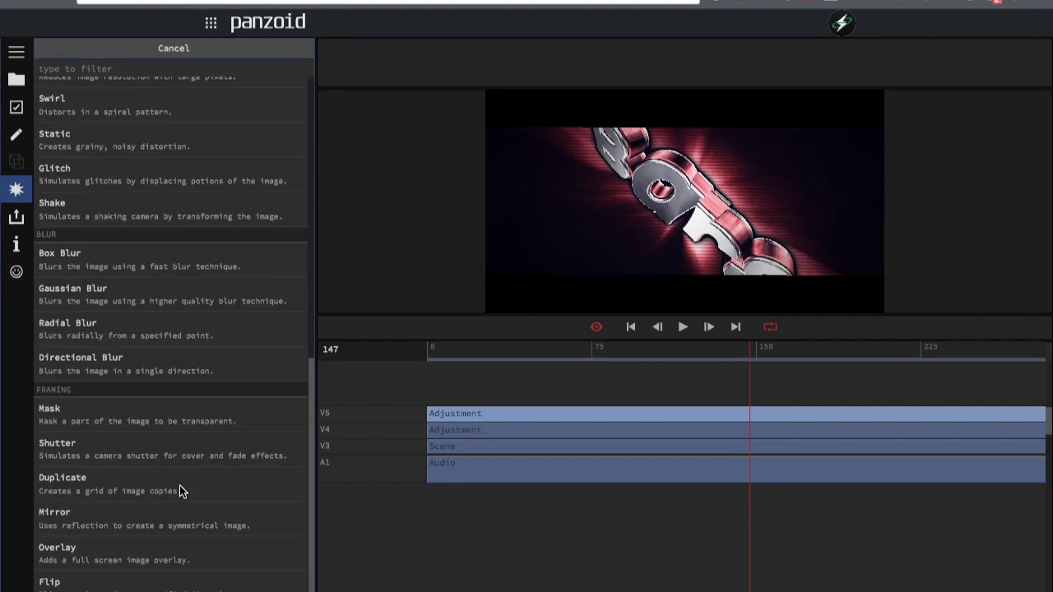
left_click(74, 293)
left_click(83, 83)
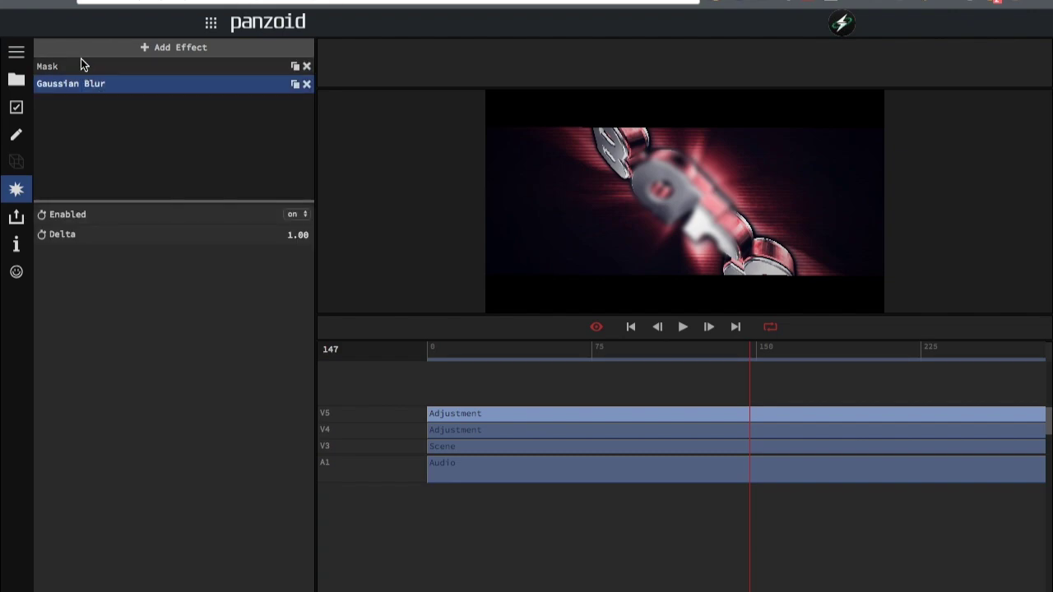
left_click_drag(81, 62, 98, 78)
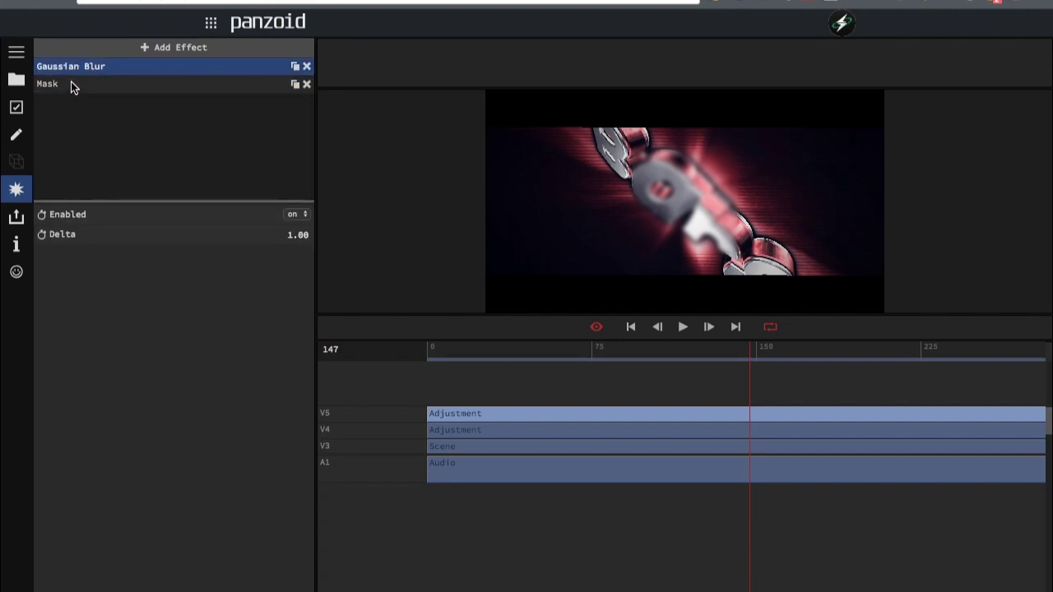
- Invert the Mask and set its size to 289 by 289 with a feather of 1.00
left_click(70, 85)
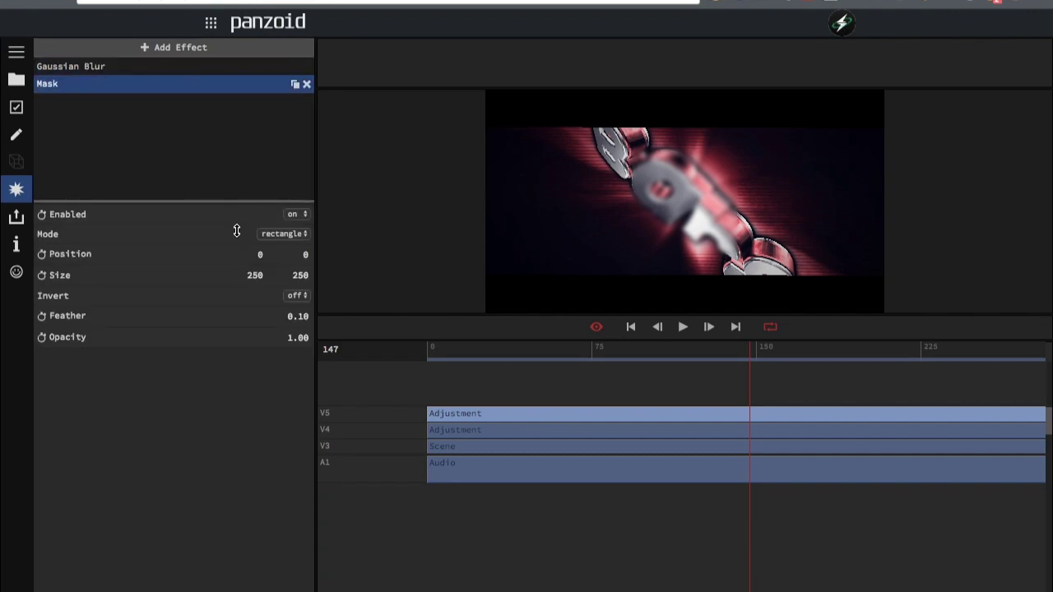
left_click(299, 294)
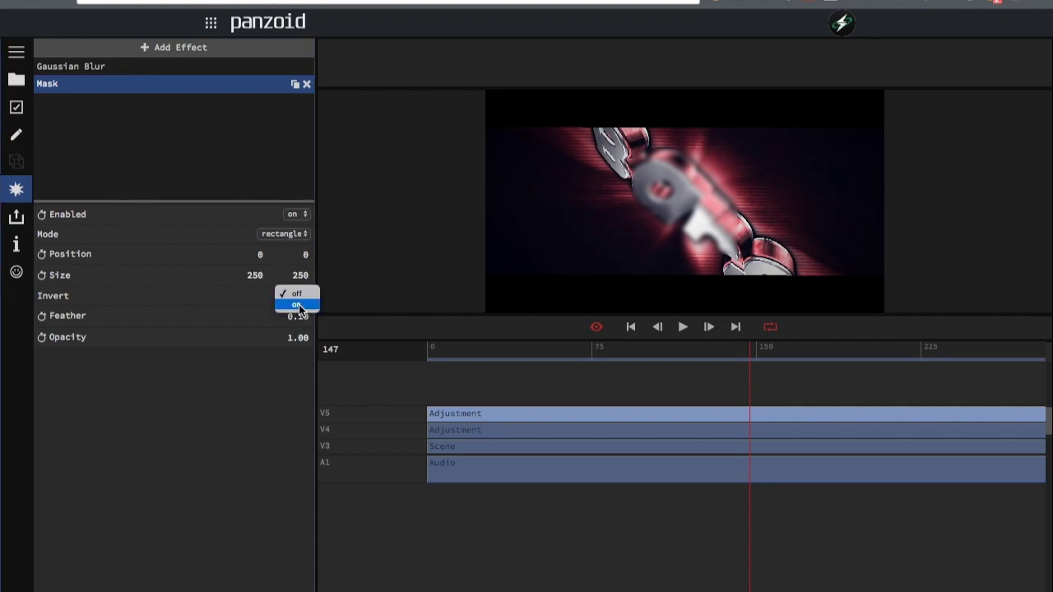
left_click(297, 305)
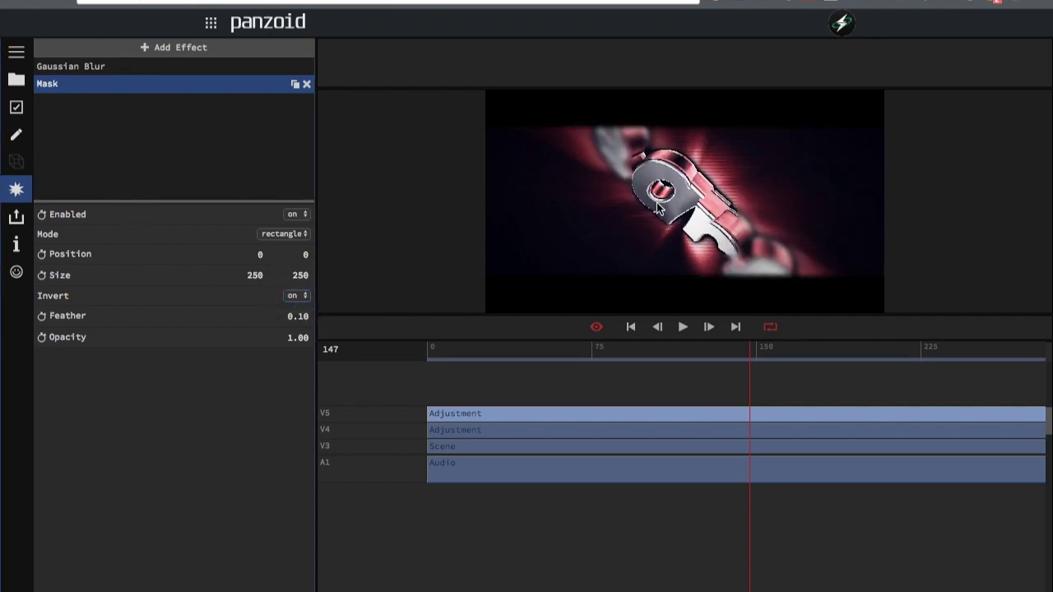
left_click_drag(289, 275, 526, 316)
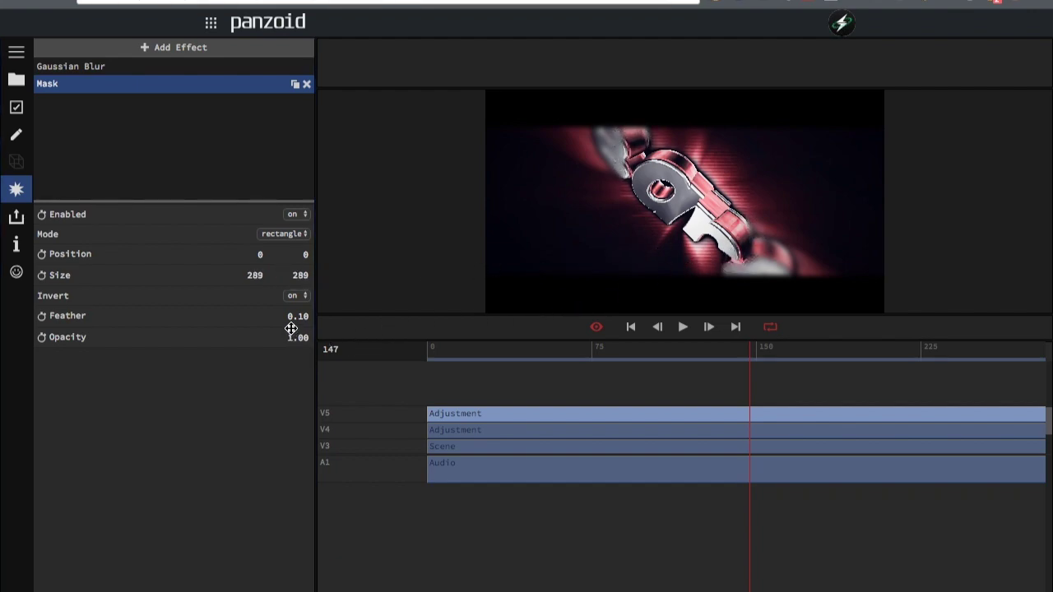
left_click_drag(288, 316, 817, 251)
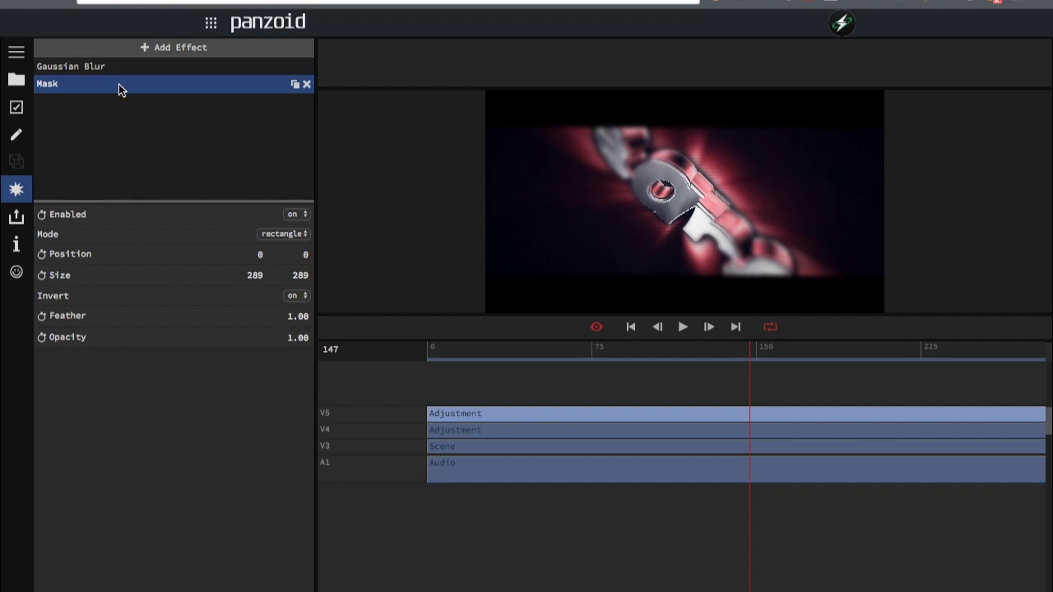
- Move Mask above Gaussian Blur and lower the blur's Delta to 0.21
left_click_drag(114, 84, 115, 65)
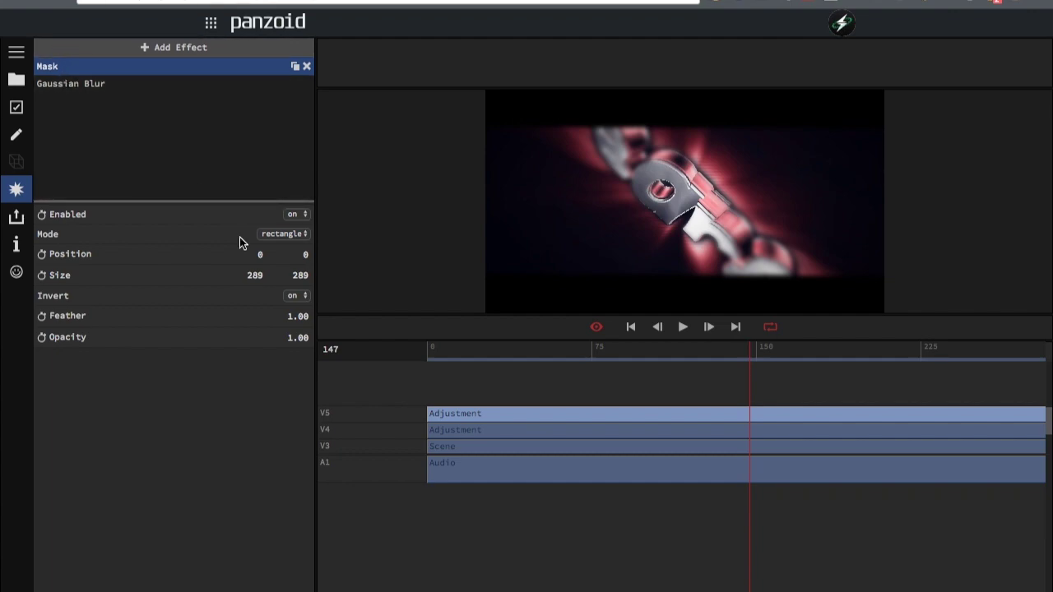
left_click_drag(285, 341, 448, 105)
left_click(51, 85)
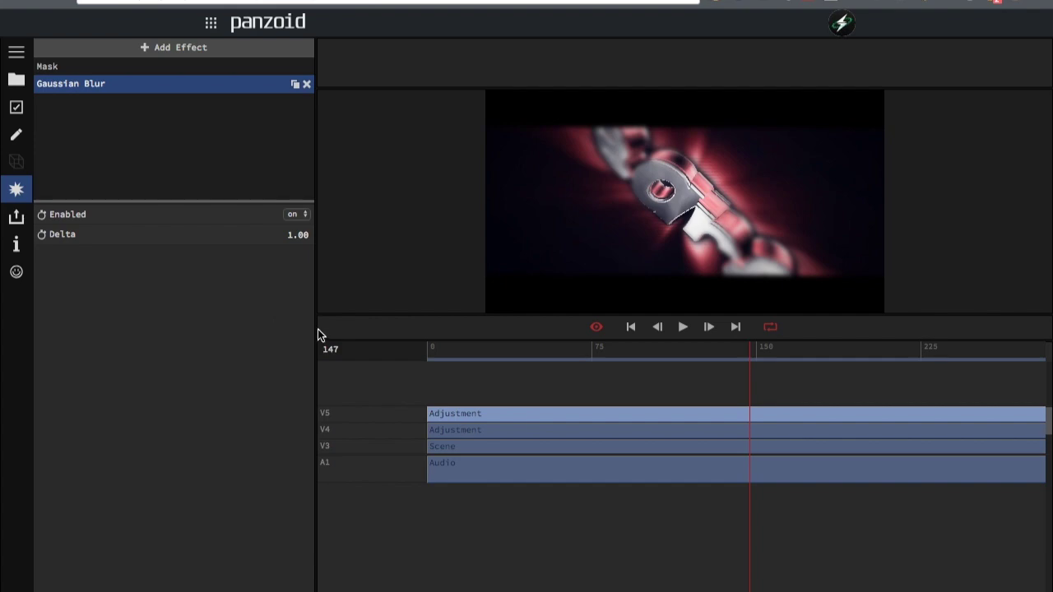
left_click_drag(297, 243, 150, 526)
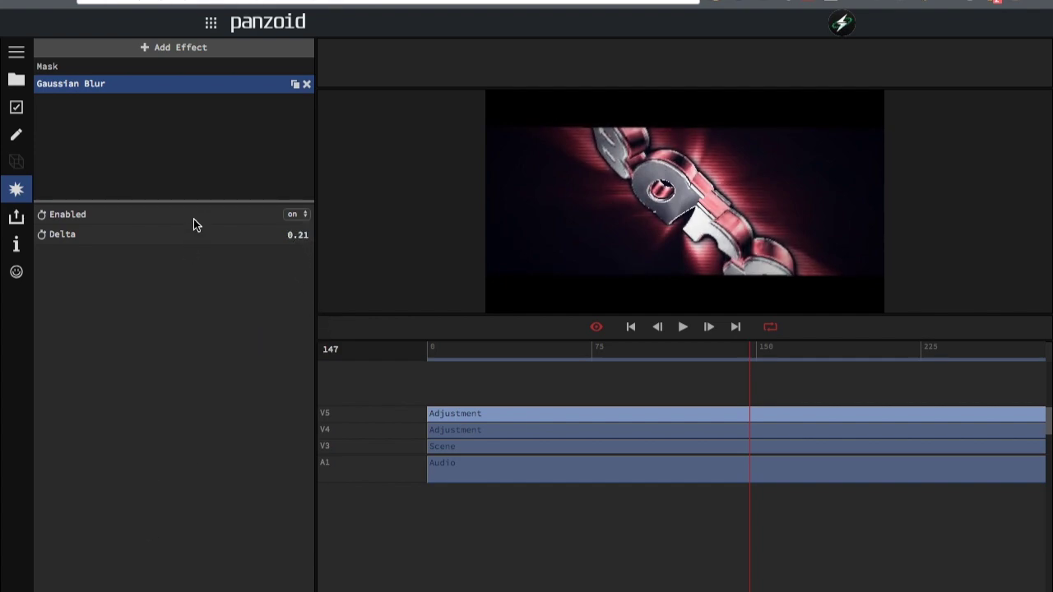
- Set the Mask size to 299 by 299 and preview the result along the timeline to frame 154
left_click(105, 70)
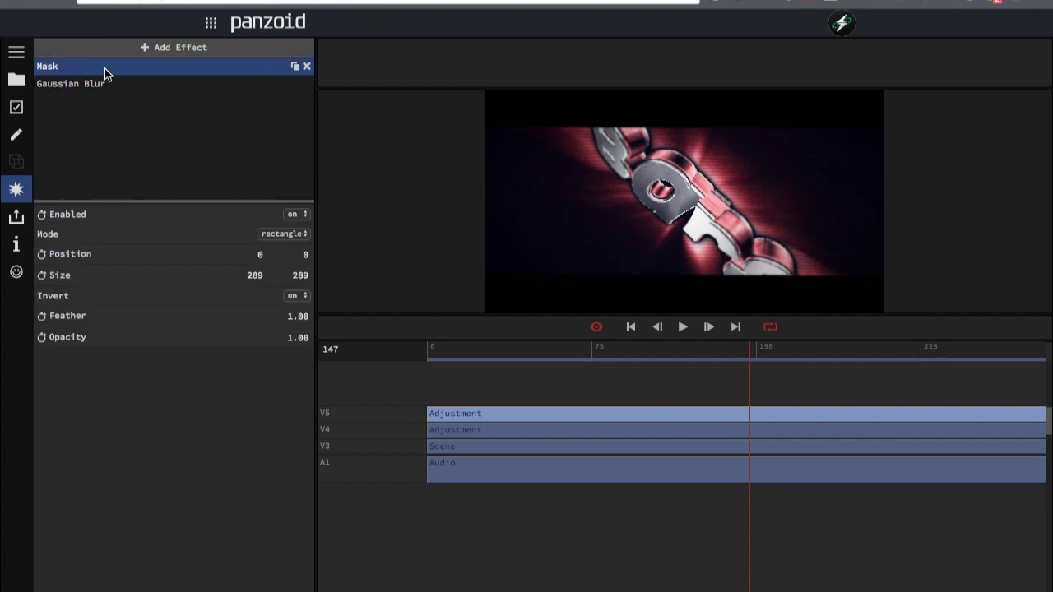
left_click_drag(280, 274, 388, 352)
left_click(696, 352)
left_click_drag(695, 349, 763, 343)
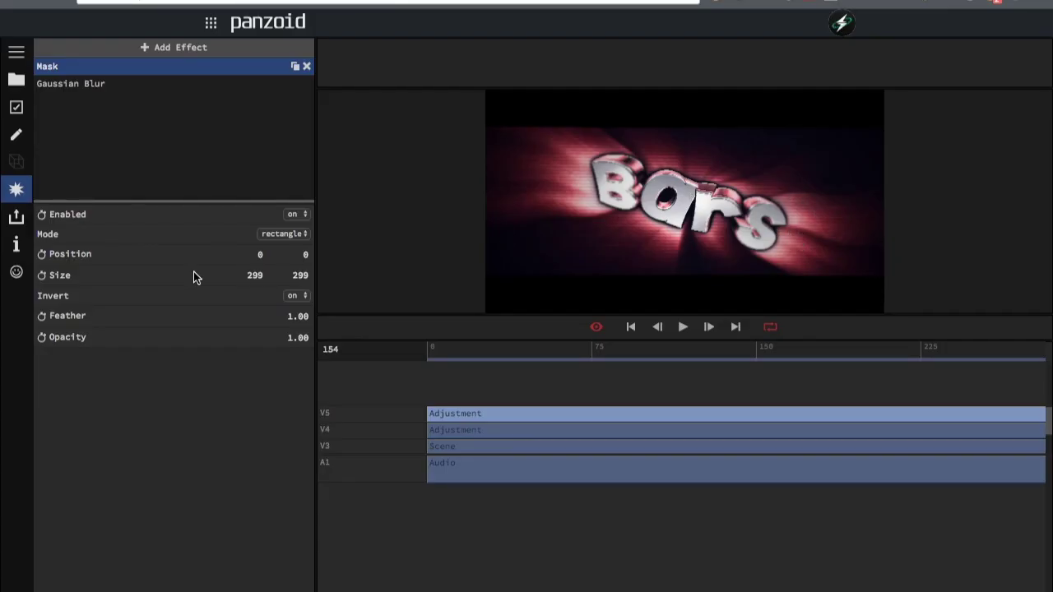
- Set the Gaussian Blur Delta to 0.16 and preview the result along the timeline to frame 146
left_click(53, 82)
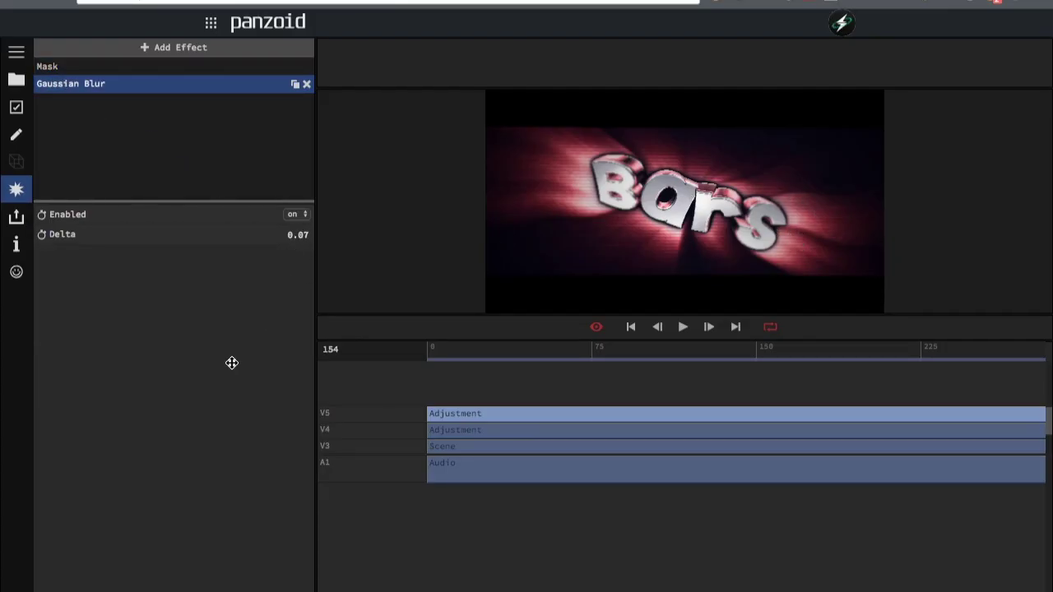
left_click_drag(215, 388, 377, 325)
left_click_drag(642, 362, 747, 356)
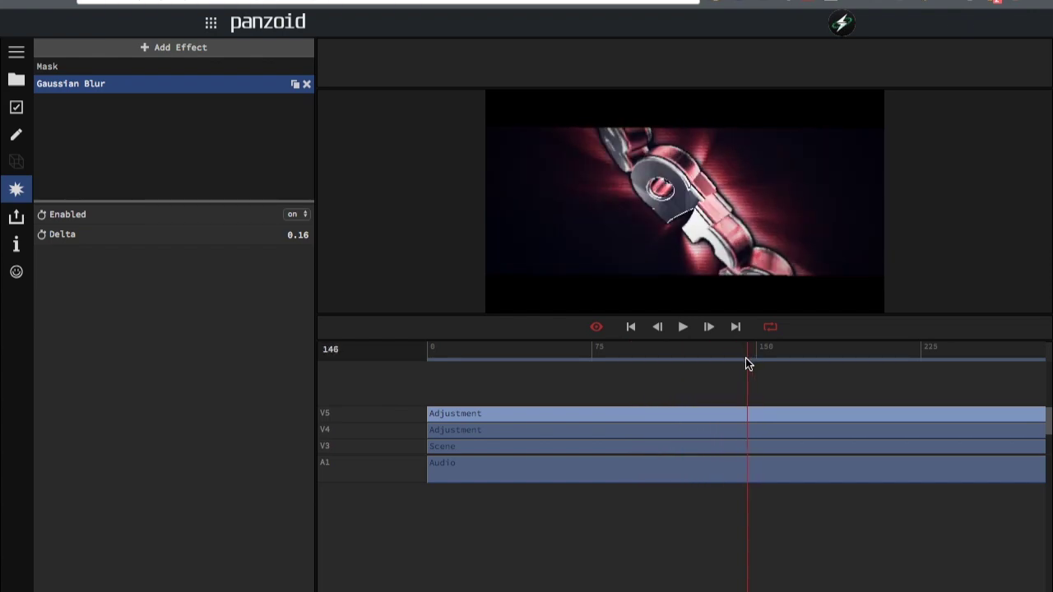
- Add a Pixelated effect to the V5 Adjustment clip and move it between Mask and Gaussian Blur
left_click(149, 47)
scroll(204, 351, "down", 3)
scroll(204, 351, "down", 1)
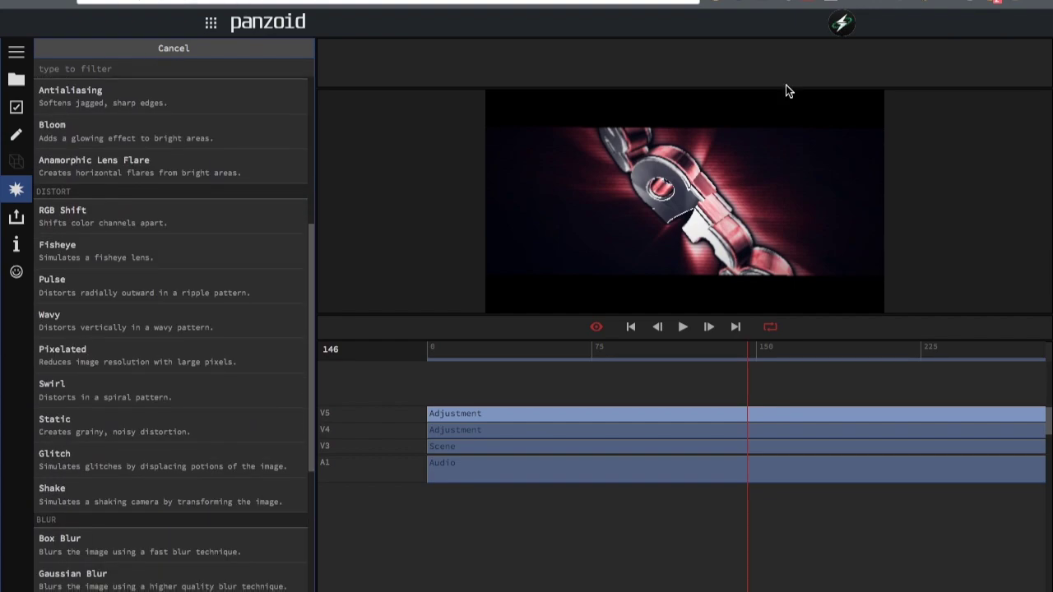
scroll(84, 241, "down", 5)
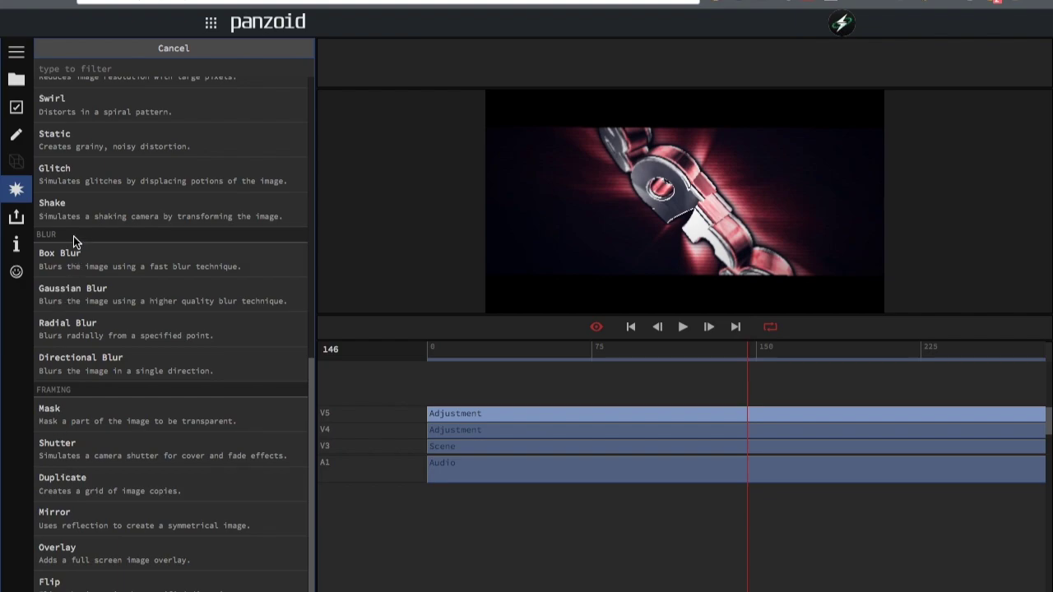
scroll(72, 206, "up", 3)
left_click(82, 204)
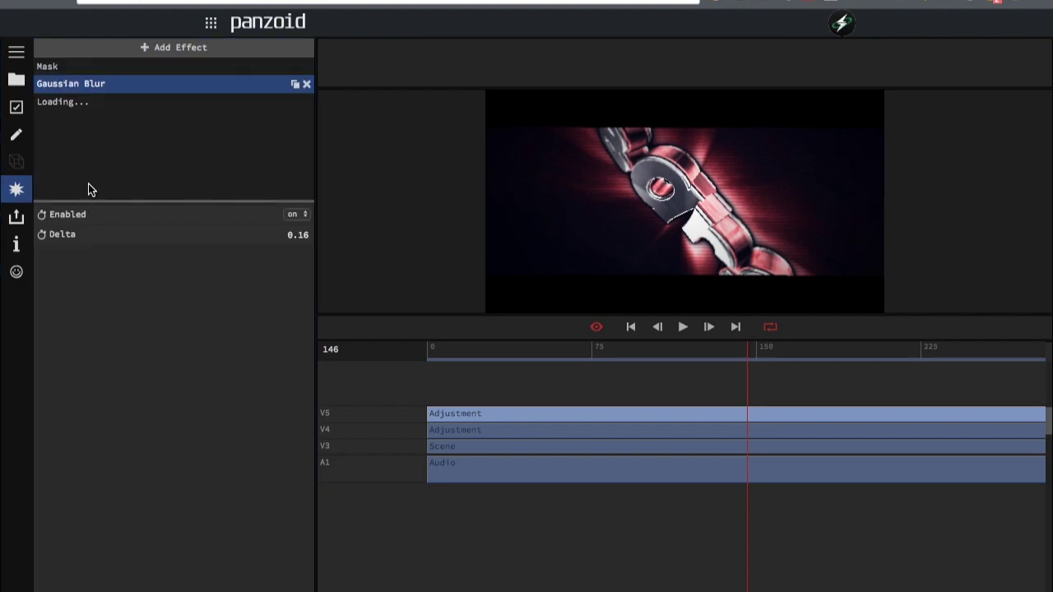
left_click(100, 101)
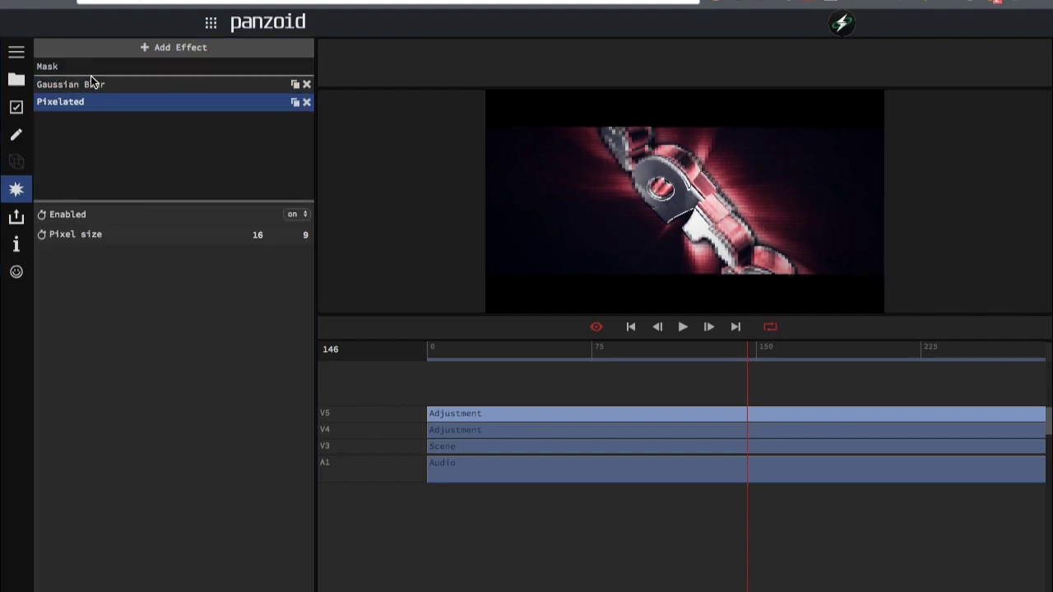
left_click_drag(91, 81, 91, 84)
- Preview the pixelation along the timeline to frame 150 and remove the Pixelated effect
left_click_drag(701, 356, 755, 346)
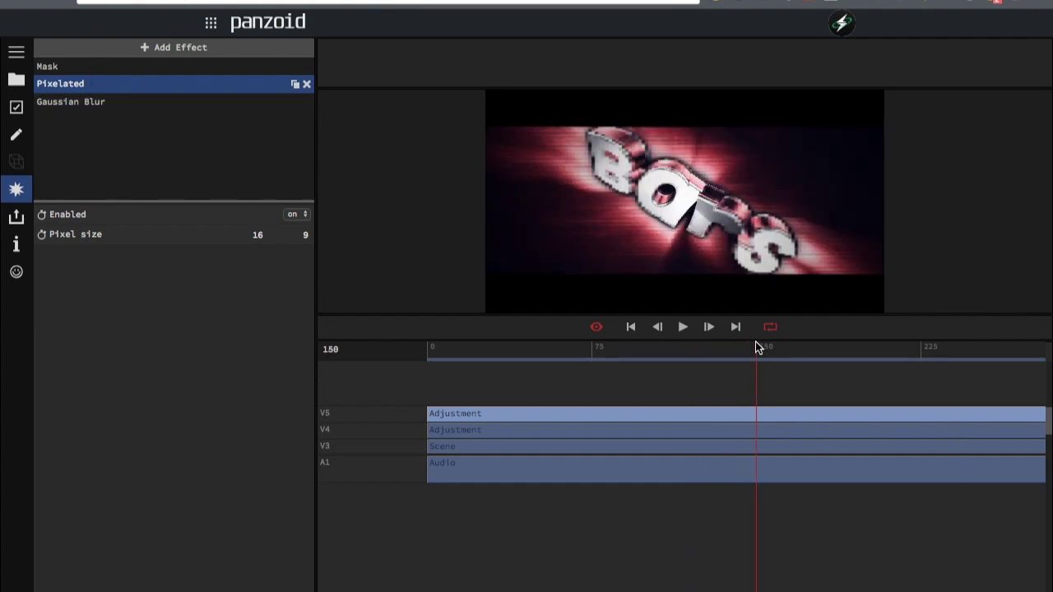
left_click(306, 84)
- Add a Grayscale effect to the V5 Adjustment clip and move it above Mask
left_click(234, 49)
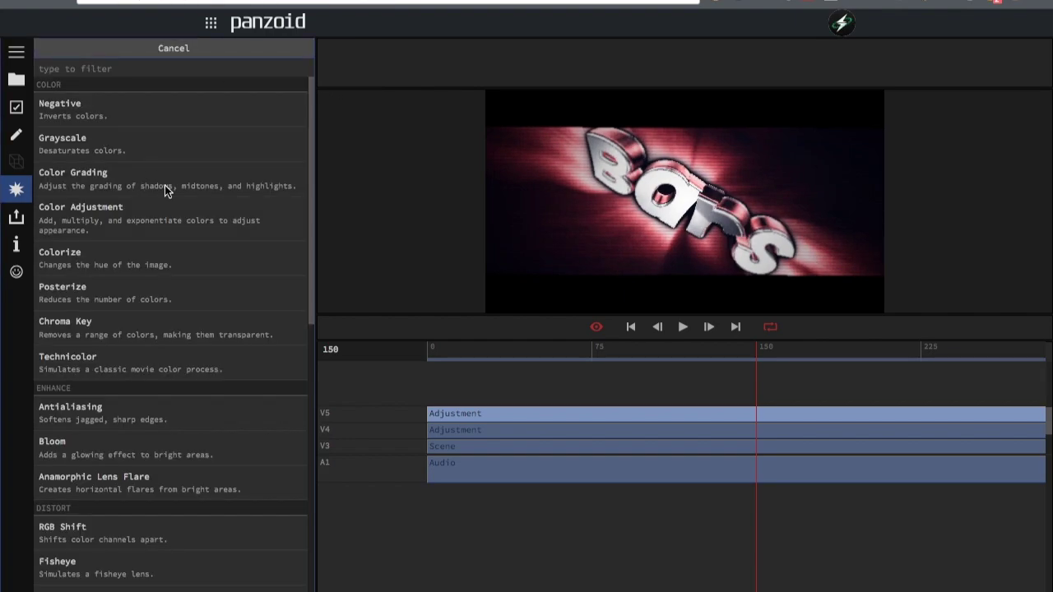
left_click(84, 140)
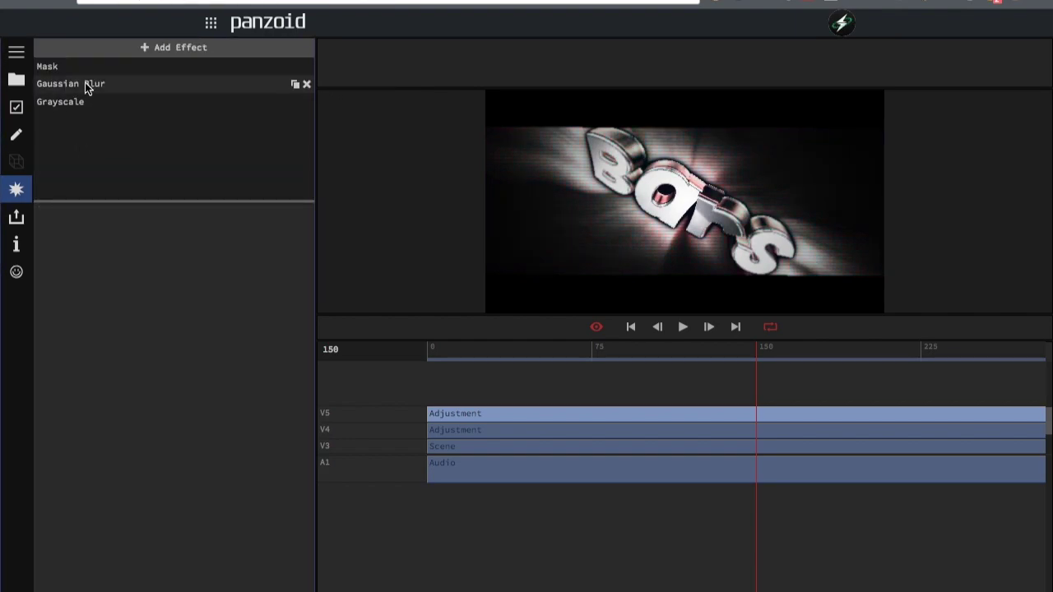
left_click_drag(74, 64, 74, 64)
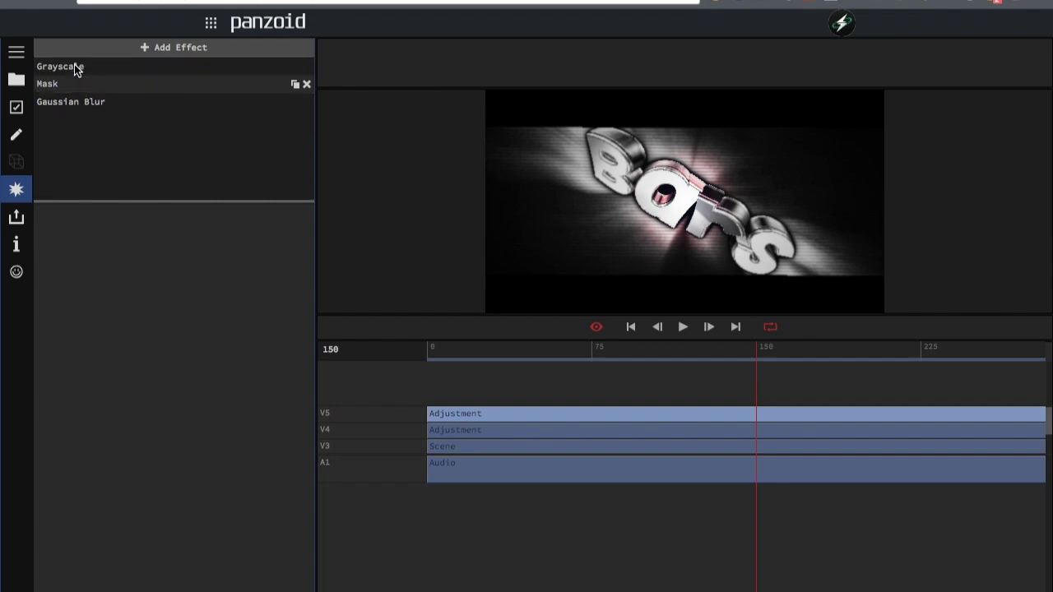
left_click(66, 66)
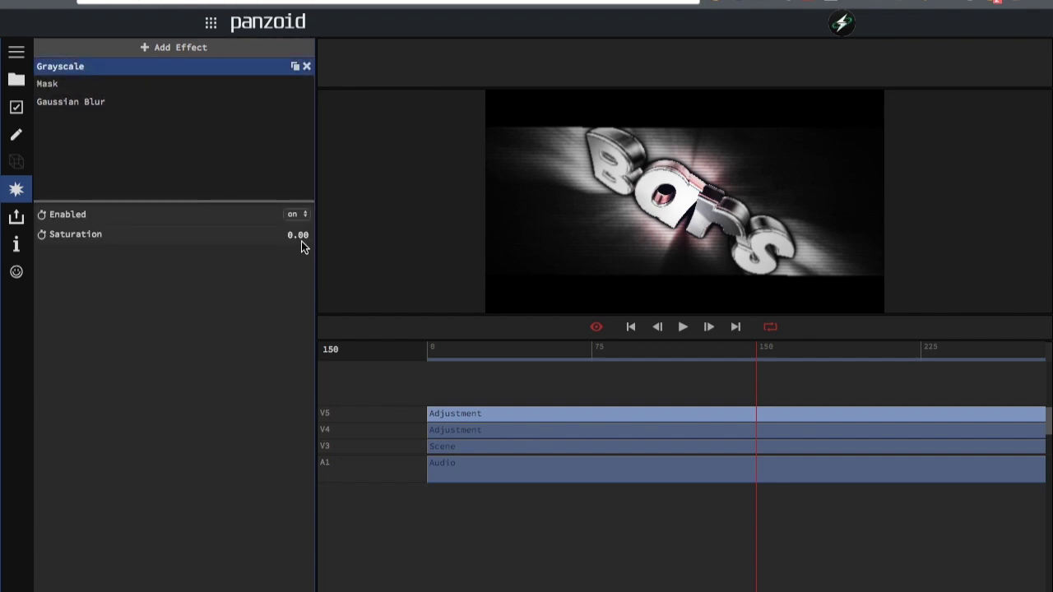
- Try different Saturation values for Grayscale and remove the effect from the V5 Adjustment clip
left_click_drag(707, 197, 515, 245)
left_click_drag(752, 195, 2, 425)
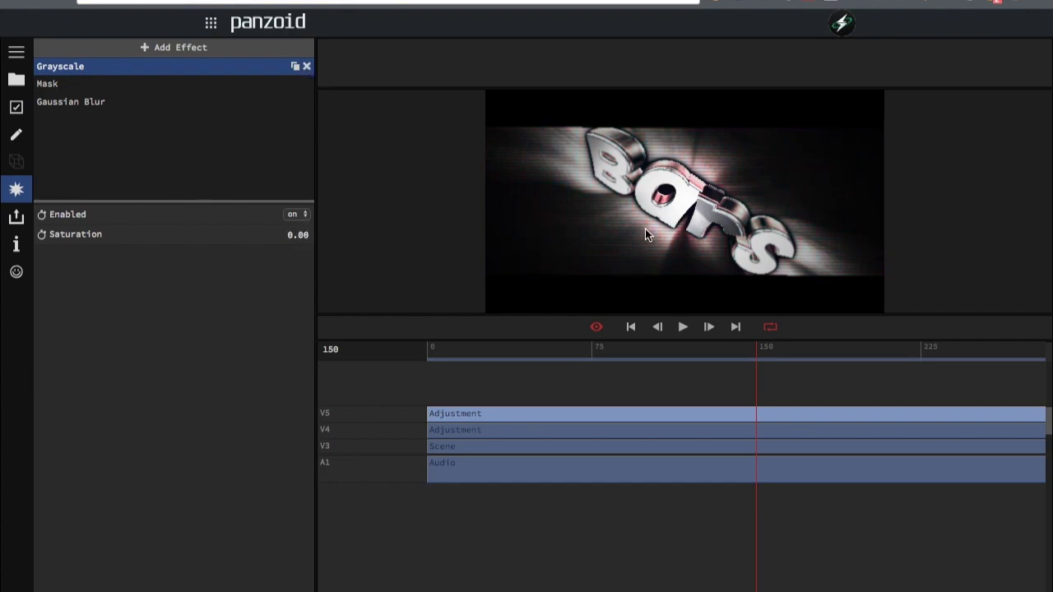
left_click(306, 66)
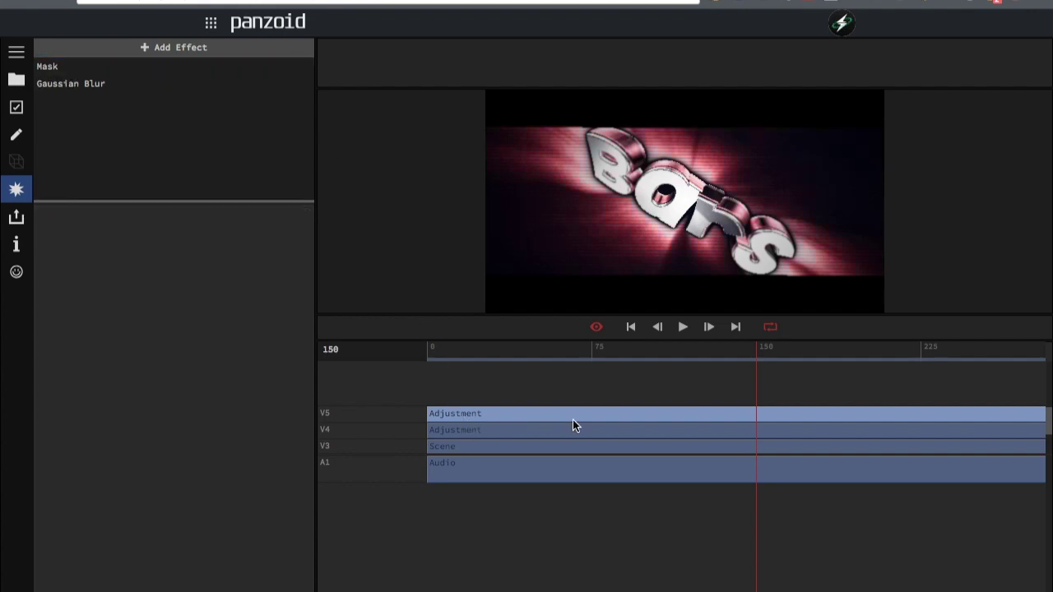
- Add a Colorize effect to the V5 Adjustment clip and move it above Mask
left_click(95, 47)
scroll(119, 292, "down", 1)
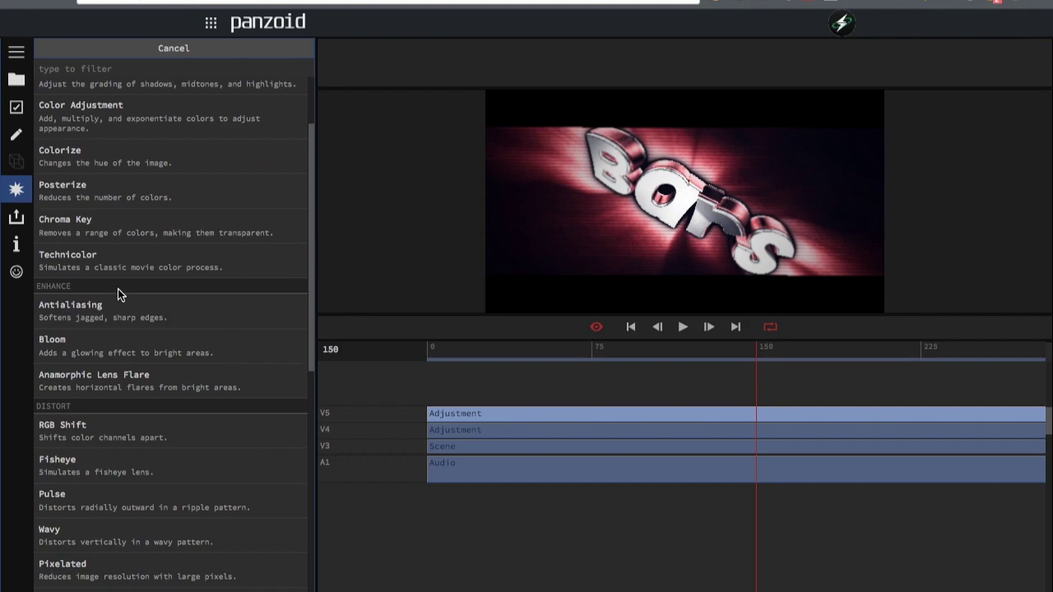
left_click(83, 162)
left_click(69, 99)
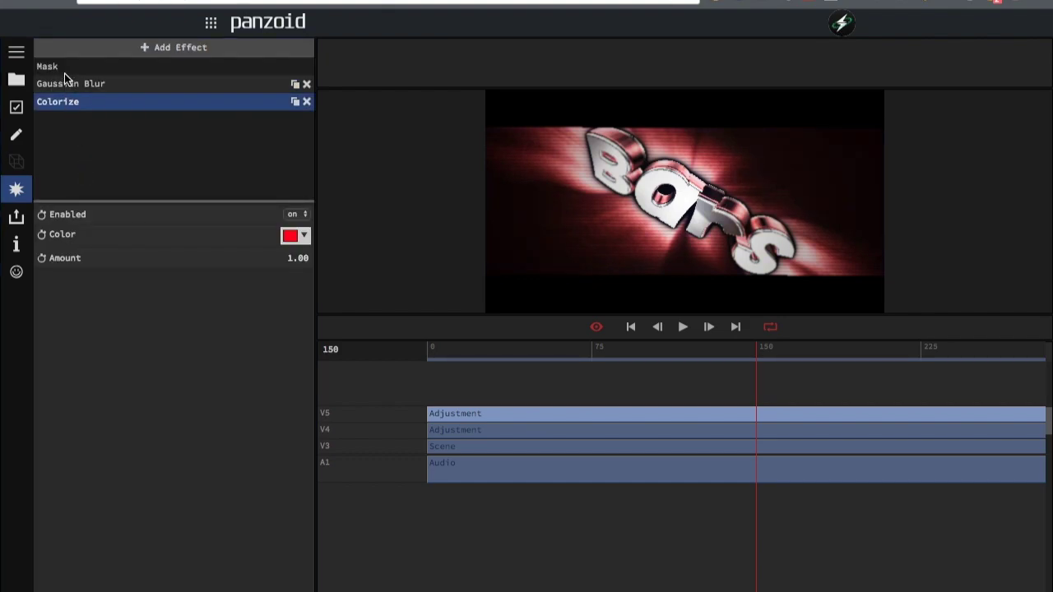
left_click_drag(61, 66, 63, 63)
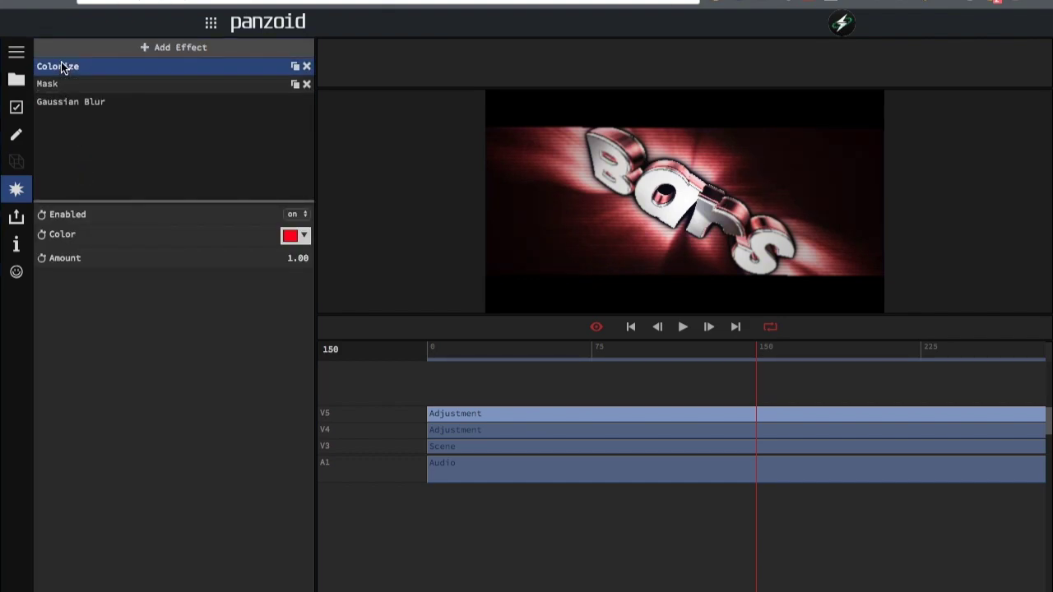
- Try Colorize with the colour #003bff on the V5 Adjustment clip, move it below Mask, and remove the effect
left_click(309, 237)
left_click(483, 301)
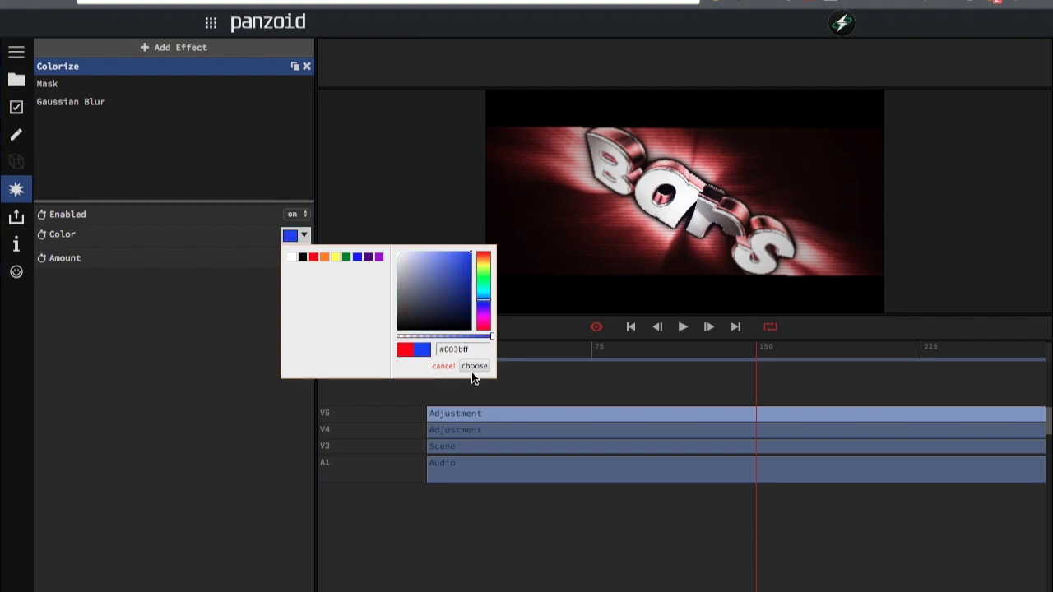
left_click(474, 366)
left_click_drag(110, 69, 115, 91)
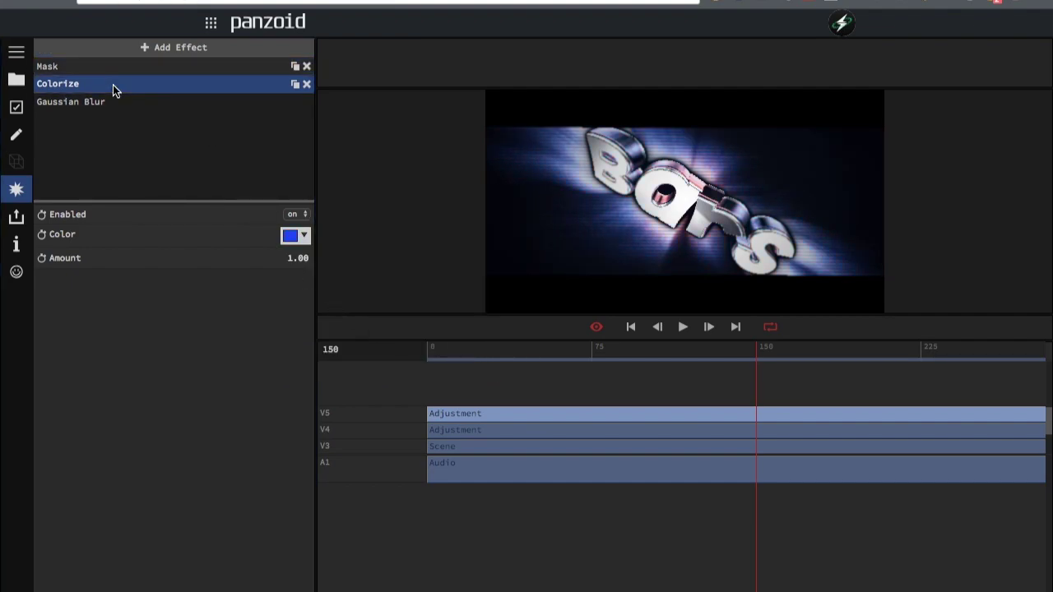
left_click(307, 85)
- Add an RGB Shift effect to the V5 Adjustment clip
left_click(246, 56)
scroll(222, 280, "down", 2)
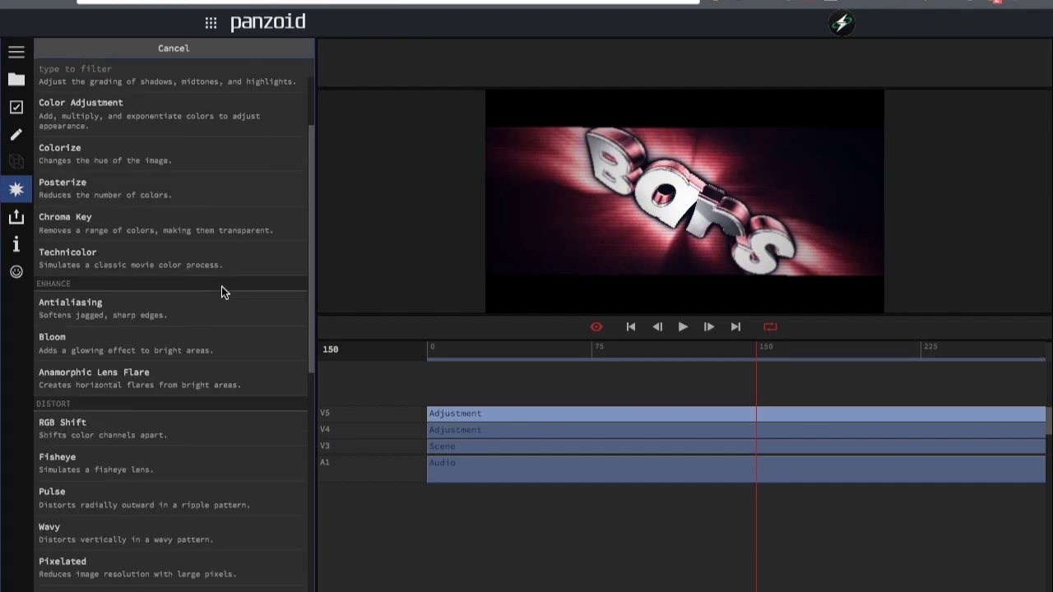
scroll(189, 296, "down", 1)
left_click(206, 48)
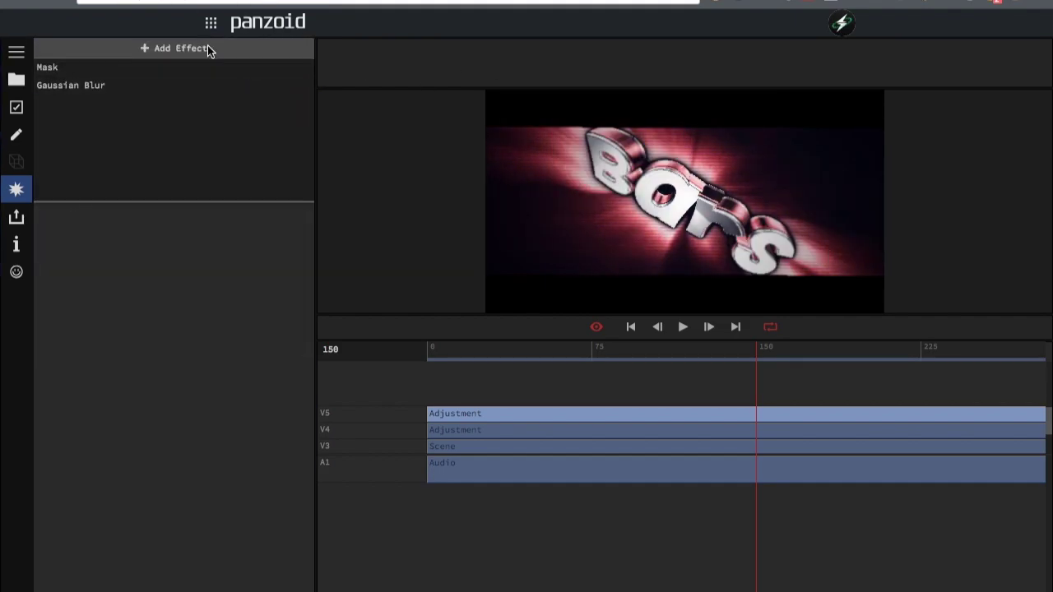
left_click(207, 48)
scroll(151, 422, "down", 1)
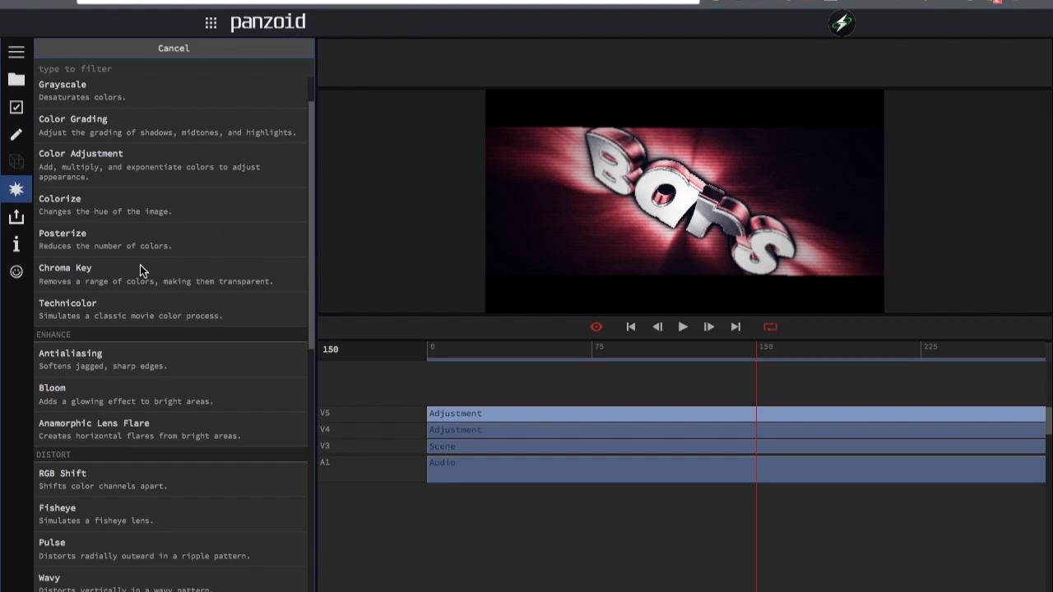
scroll(128, 397, "down", 1)
left_click(70, 399)
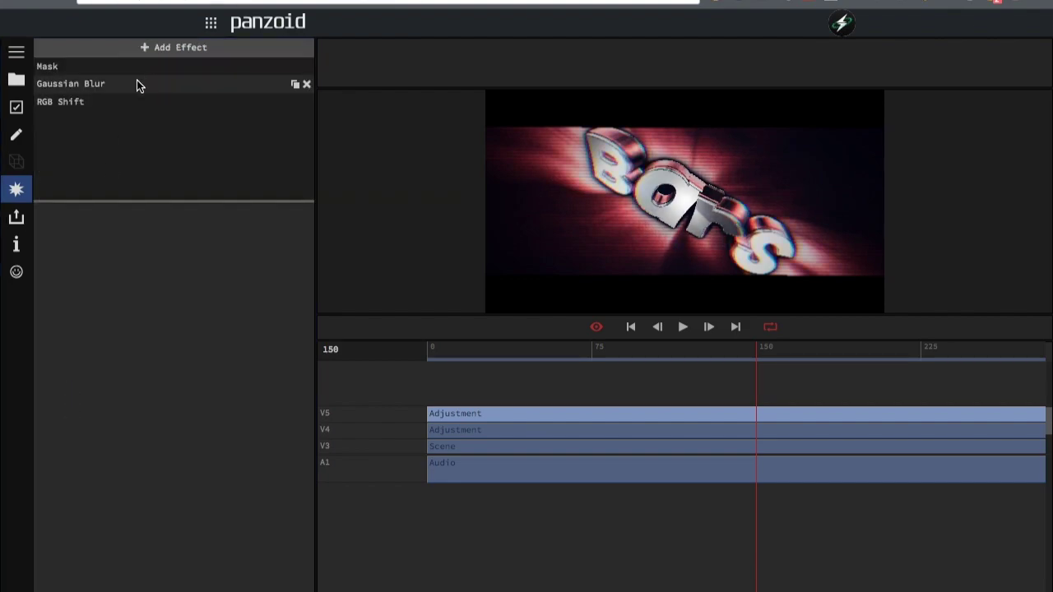
- Set the V5 Adjustment clip's Mask to a size of 604 by 604 and ellipse mode
left_click(134, 92)
left_click(85, 70)
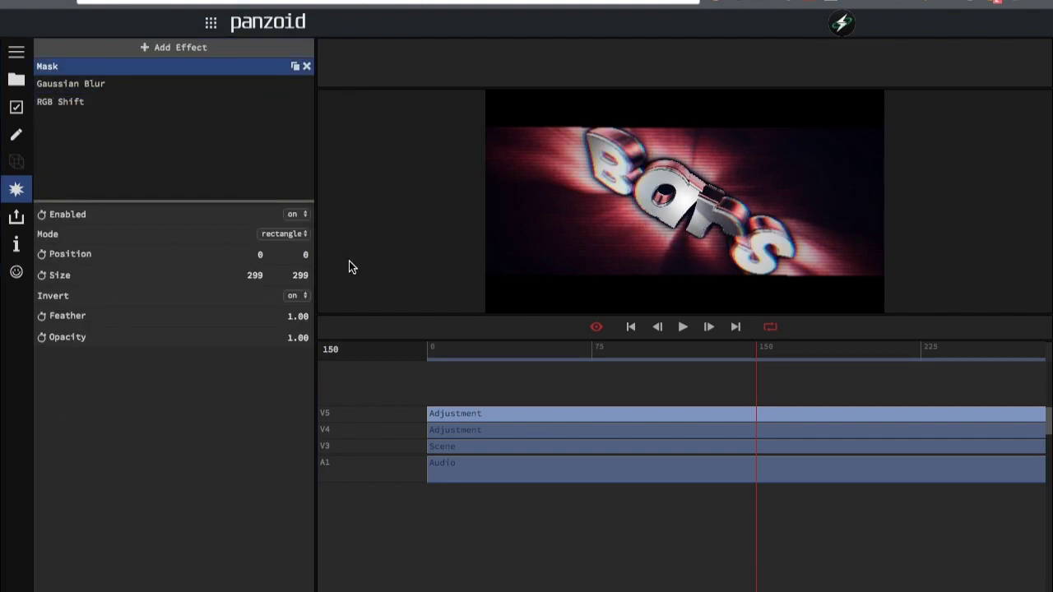
left_click_drag(248, 280, 223, 242)
left_click(283, 233)
left_click(279, 249)
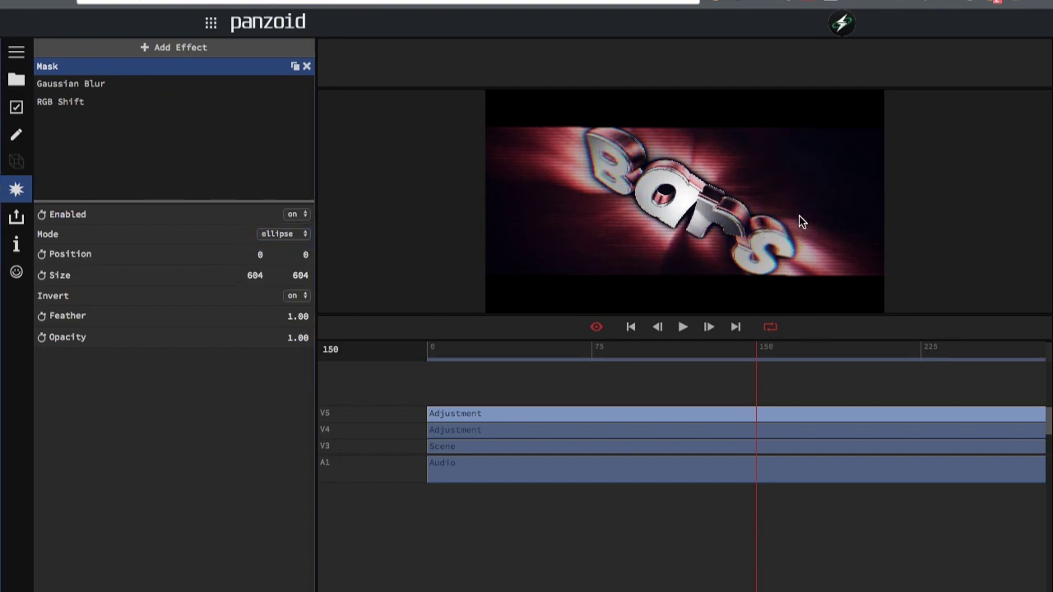
- Set the RGB Shift Amount to 0.002 and scrub the timeline to frame 44 to preview it
left_click(60, 100)
mouse_move(296, 237)
left_mouse_down()
mouse_move(250, 239)
mouse_move(287, 237)
left_mouse_up()
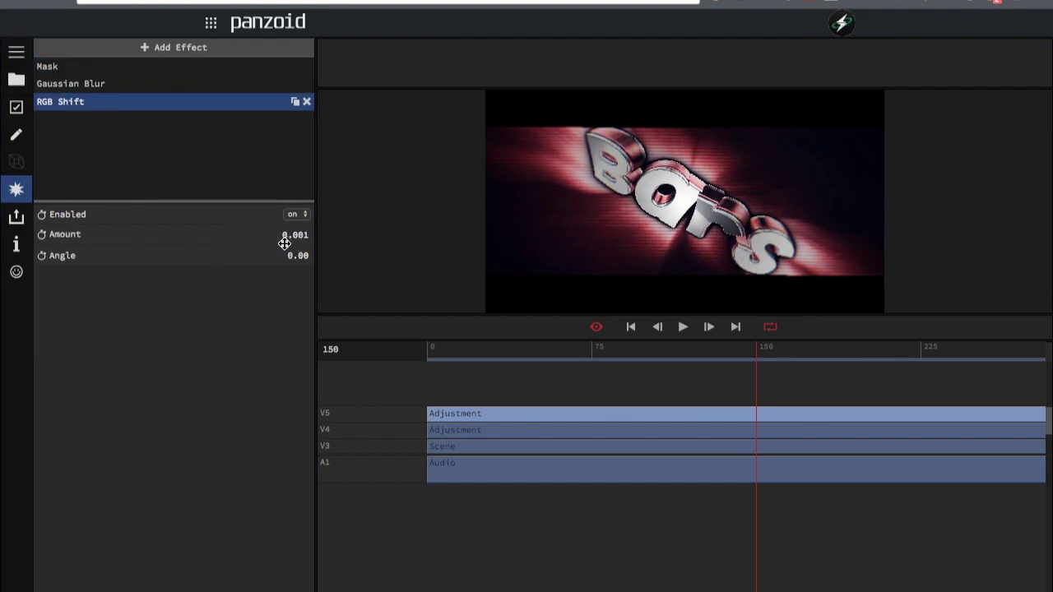
left_click_drag(678, 347, 754, 357)
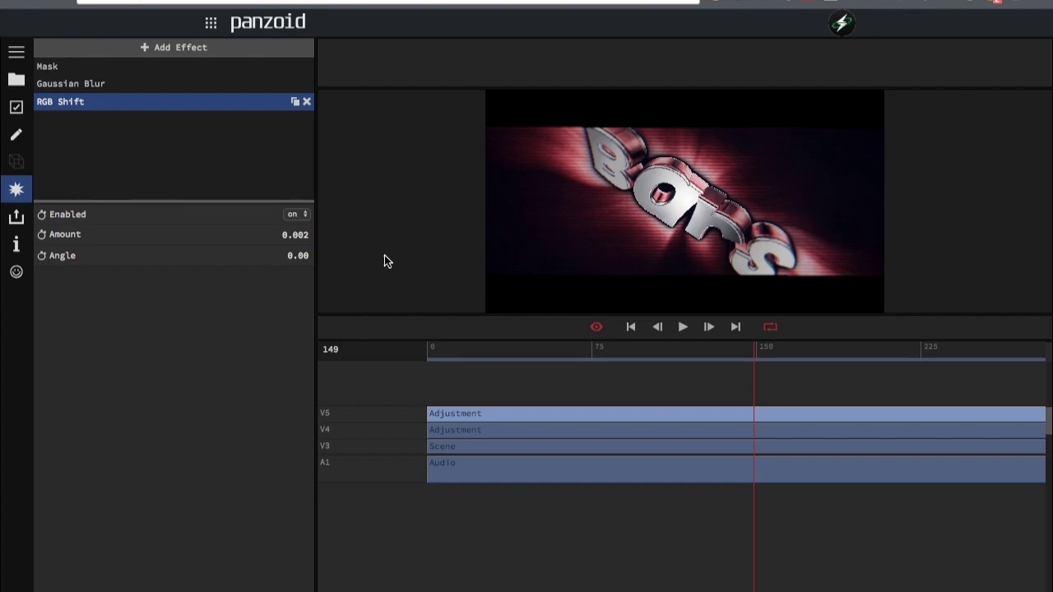
left_click_drag(742, 352, 895, 352)
left_click(173, 47)
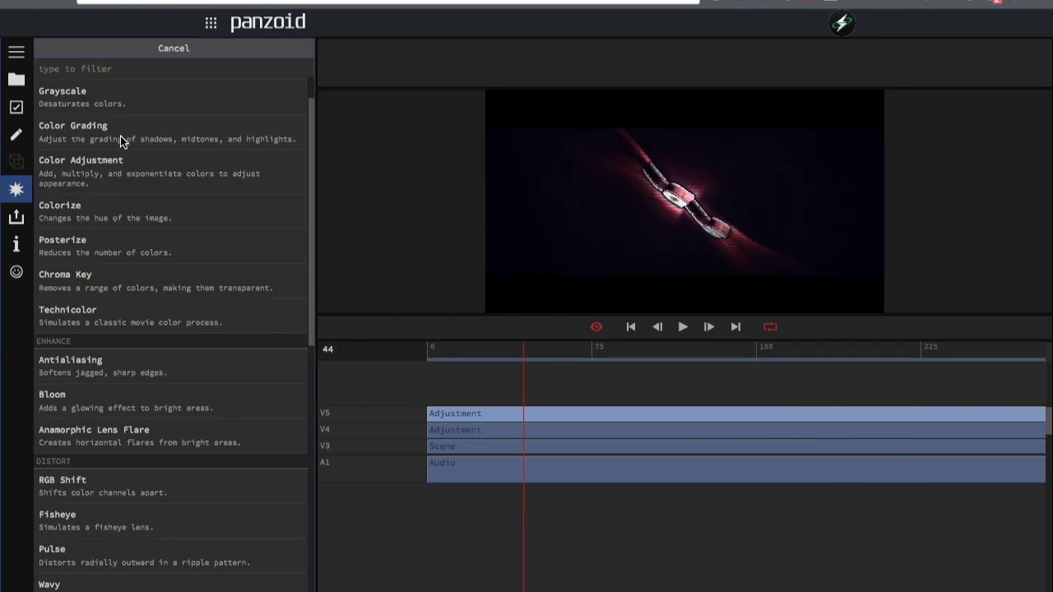
left_click(75, 245)
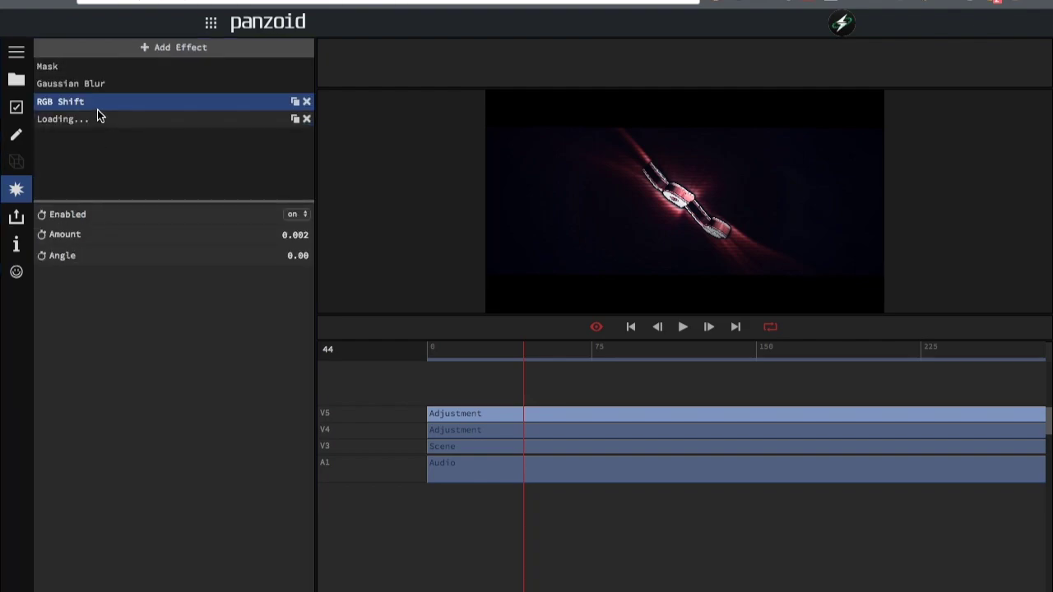
left_click(307, 119)
- Place another Adjustment clip from the project media on a new V6 track and extend it to the end of the other clips
left_click(16, 106)
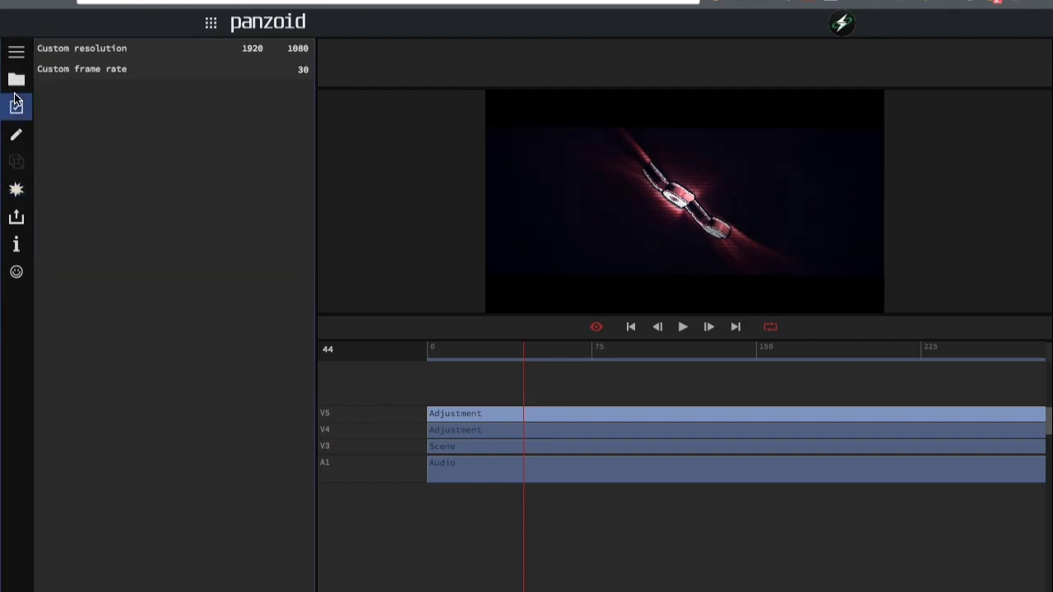
left_click(14, 85)
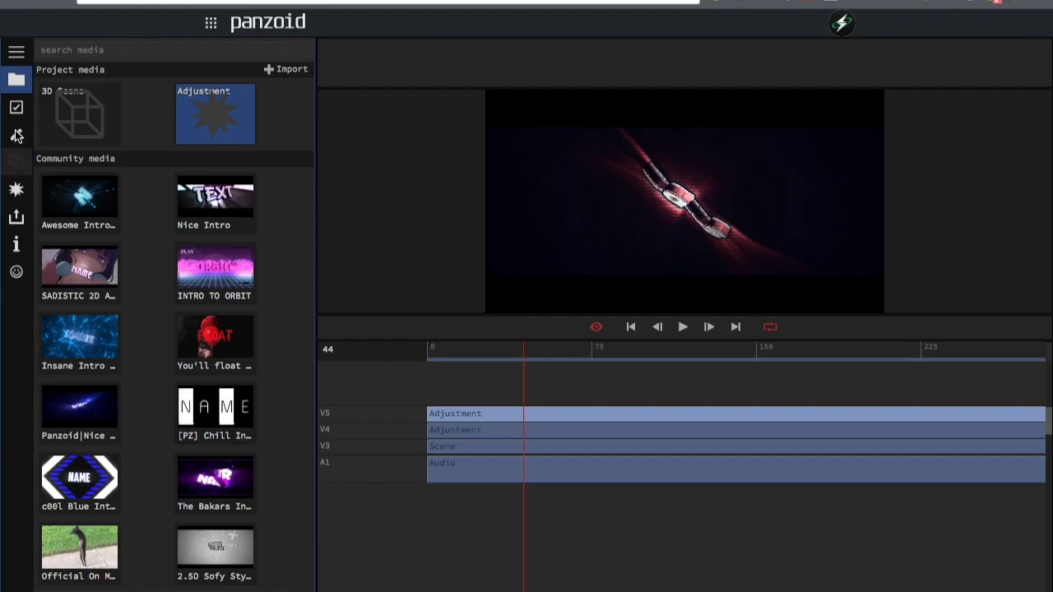
left_click_drag(215, 117, 422, 414)
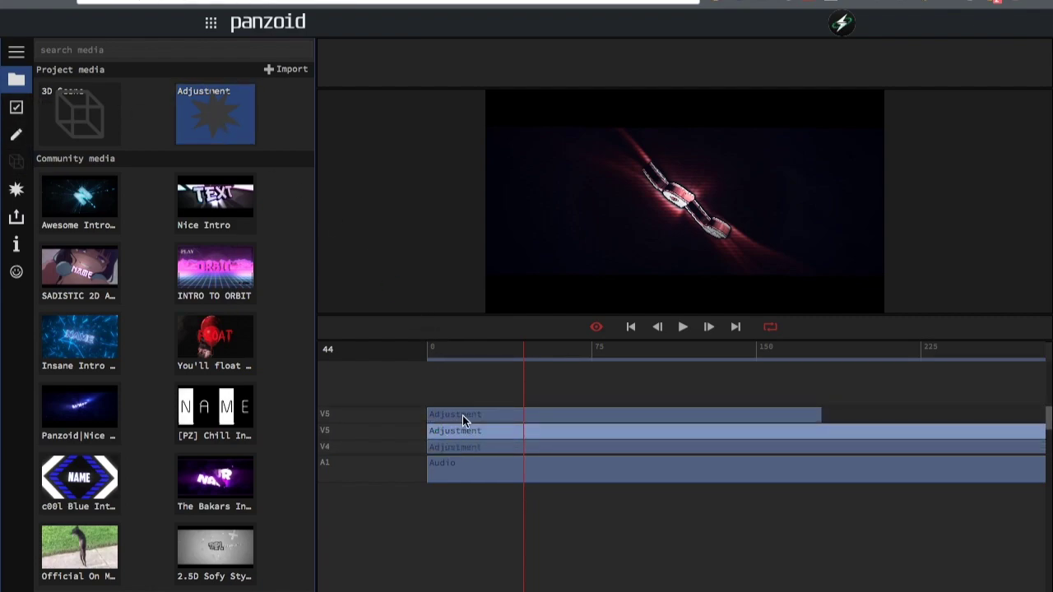
scroll(562, 420, "right", 2)
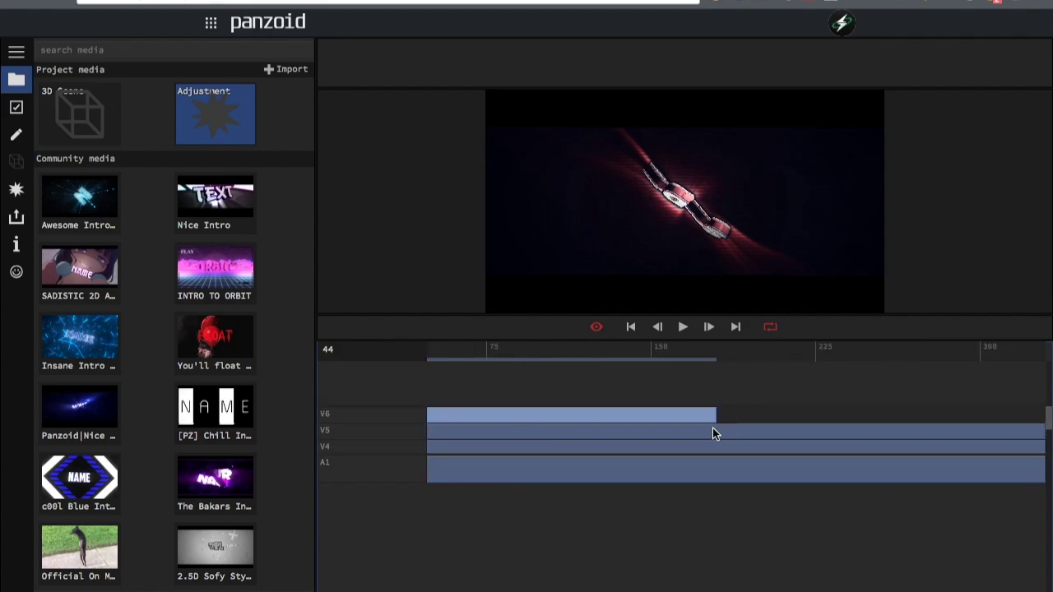
left_click_drag(715, 417, 1043, 422)
scroll(858, 442, "left", 2)
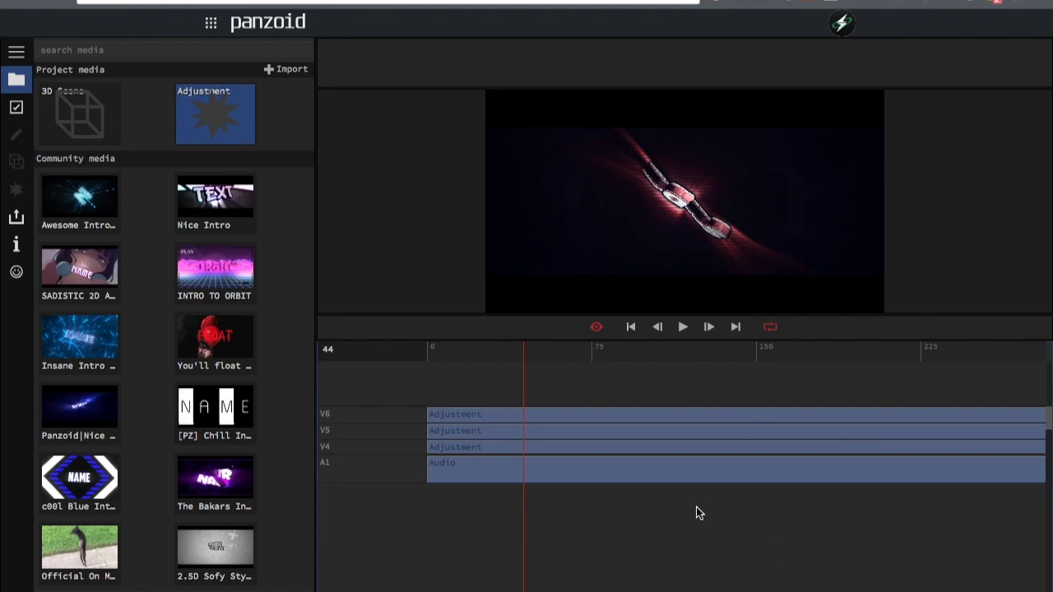
- Add a Shake effect to the V6 Adjustment clip
left_click(466, 414)
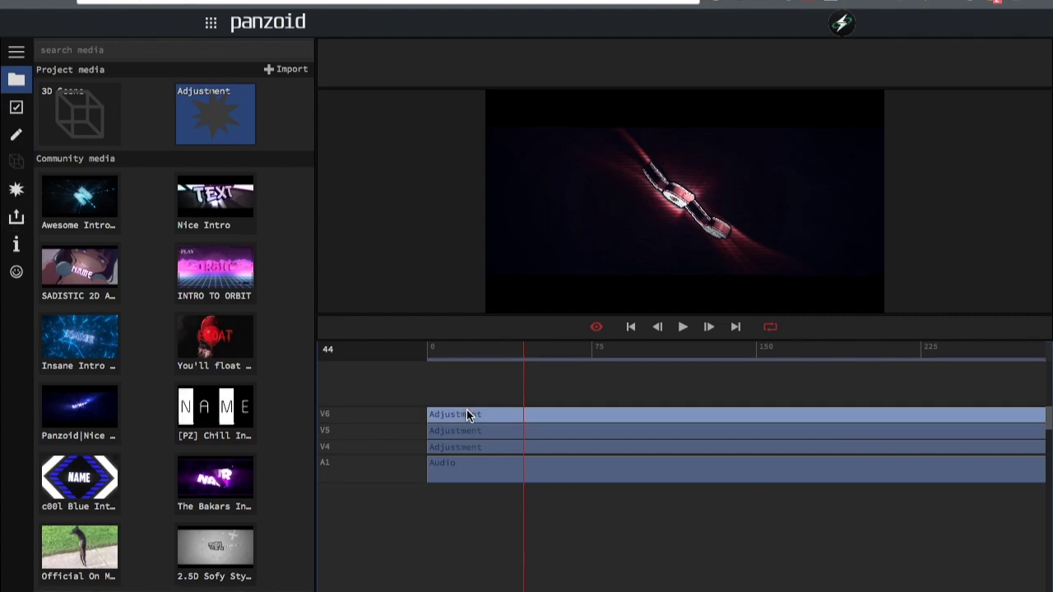
left_click(16, 189)
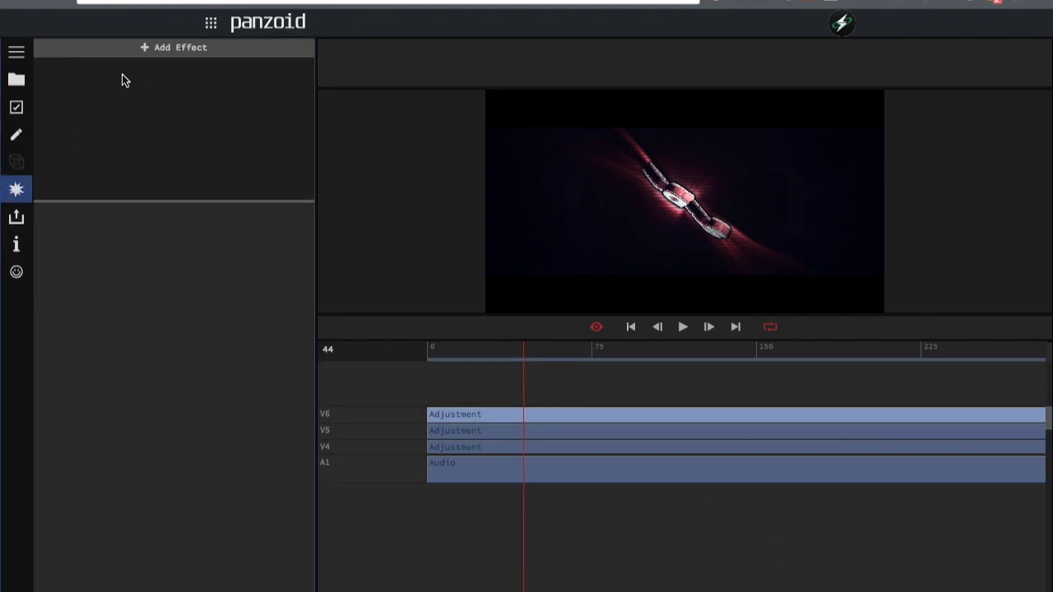
left_click(88, 48)
scroll(113, 397, "down", 6)
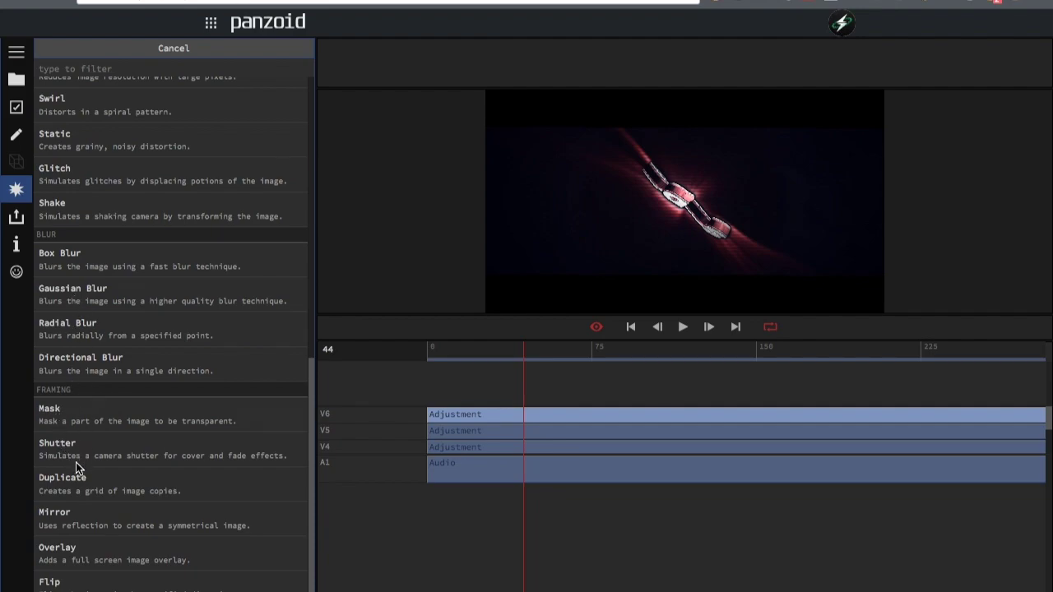
left_click(74, 212)
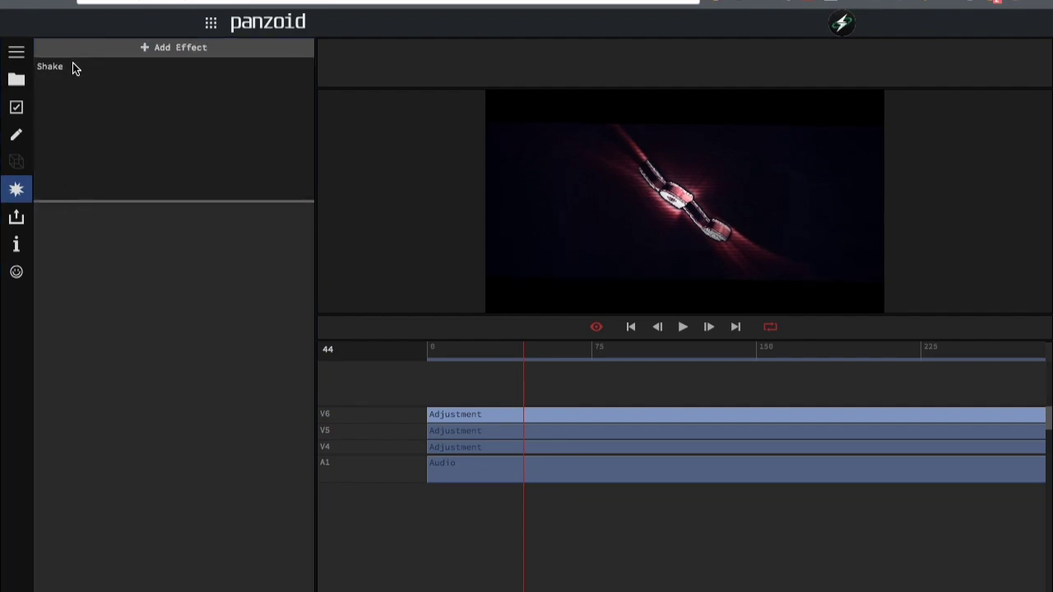
- Preview the shake at frame 76, and set Shake's Amount to 0.006 and Zoom to 0
left_click(537, 339)
key("space")
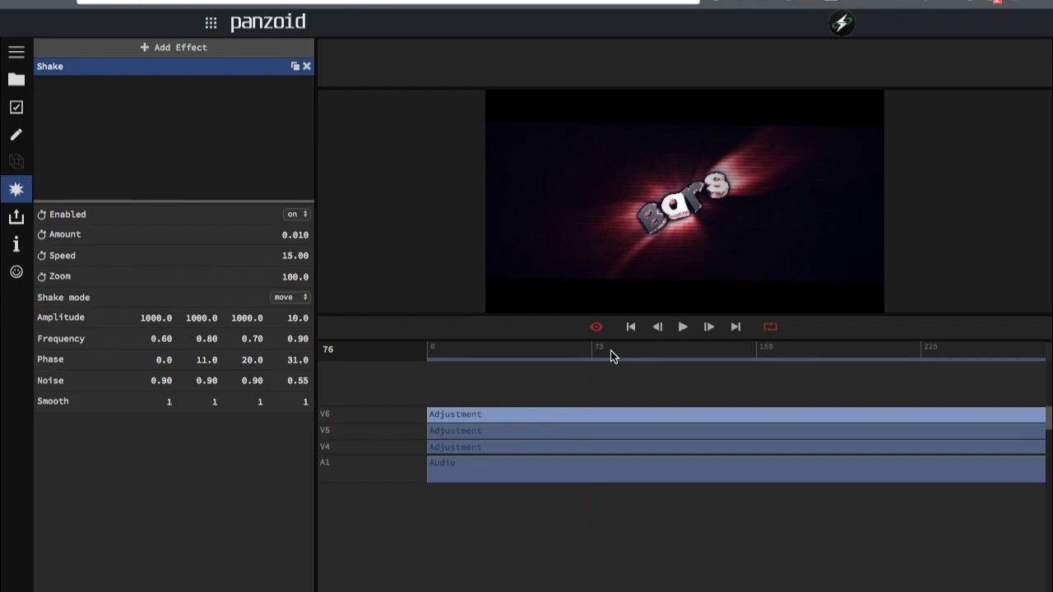
left_click_drag(286, 238, 305, 320)
mouse_move(292, 278)
left_mouse_down()
mouse_move(275, 330)
mouse_move(292, 286)
left_mouse_up()
left_click(292, 284)
type("0")
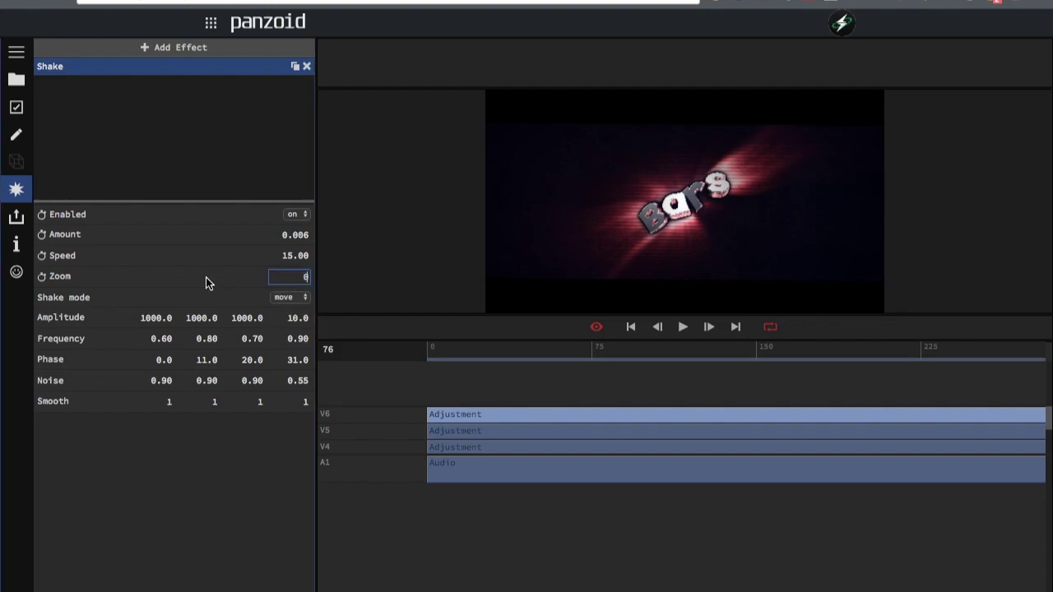
key("Return")
- Set all four Smooth values of the Shake effect to 0
left_click(305, 403)
type("0")
left_click(260, 403)
type("0")
left_click(213, 403)
type("0")
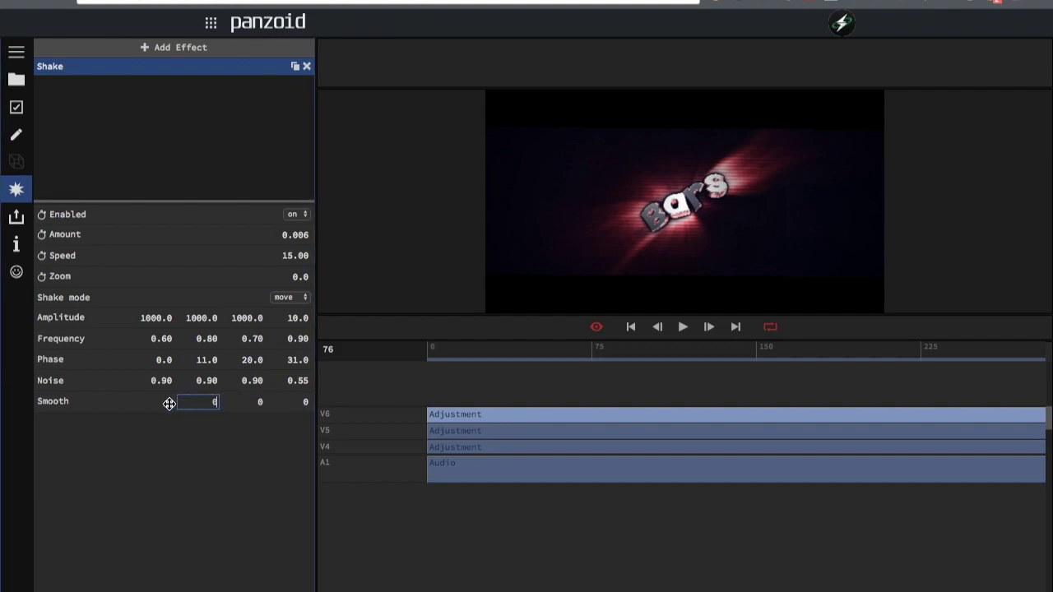
left_click(169, 401)
type("0")
left_click(168, 455)
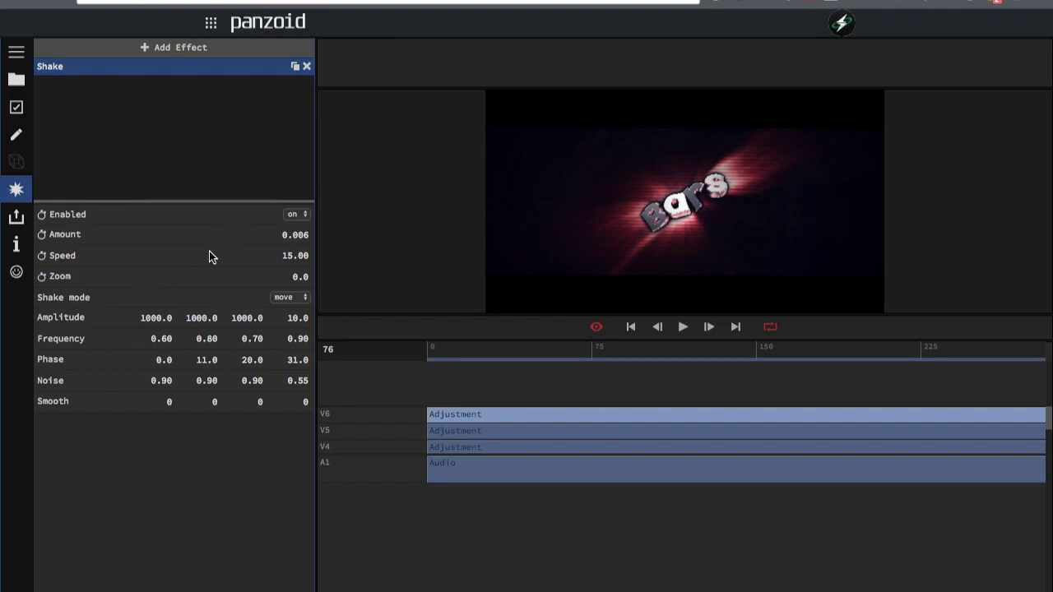
- Try a Shake Speed of 10 and play the animation to judge the motion
left_click_drag(273, 254, 260, 265)
left_click_drag(450, 359, 576, 359)
left_click(274, 258)
type("10")
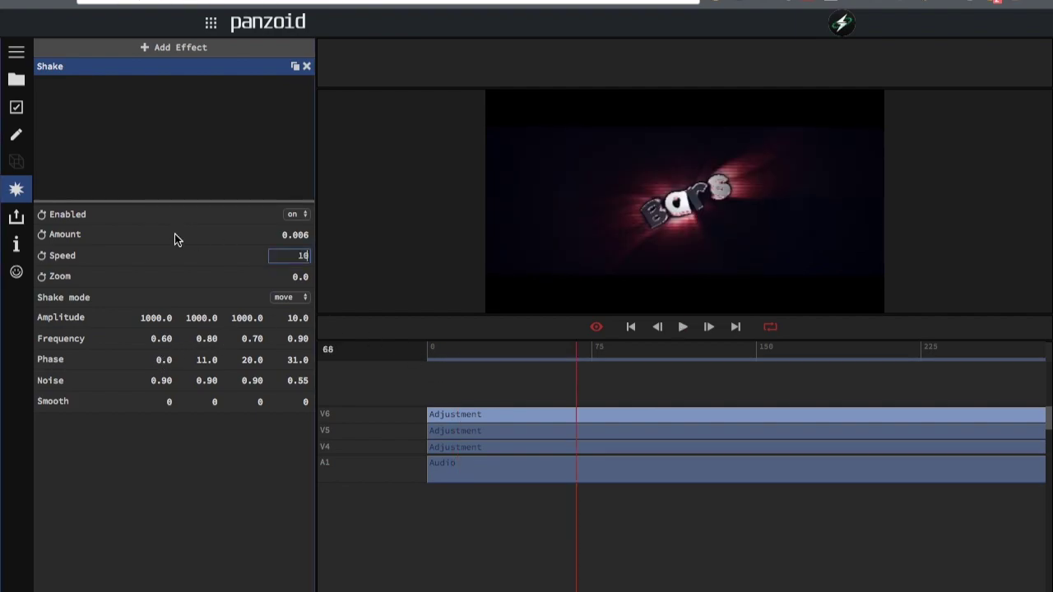
key("Return")
key("space")
key("space")
- Try a Shake Speed of 5 and play the animation again
left_click(294, 257)
type("5")
key("Return")
key("space")
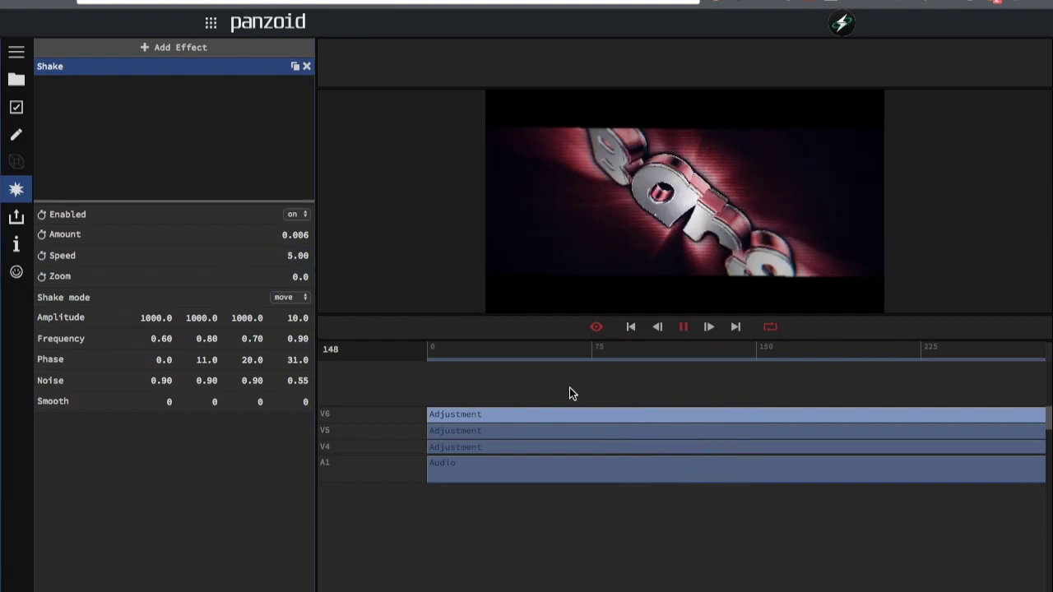
key("space")
- Set the Shake Speed to 3 and scrub the timeline to frame 104 to preview it
left_click(293, 258)
type("3")
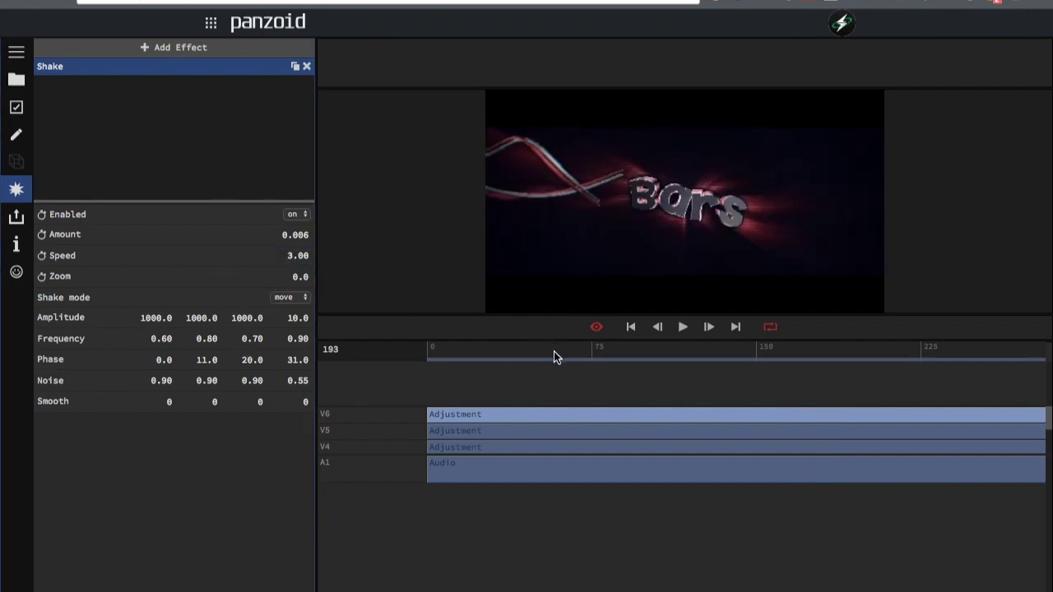
left_click_drag(553, 351, 525, 351)
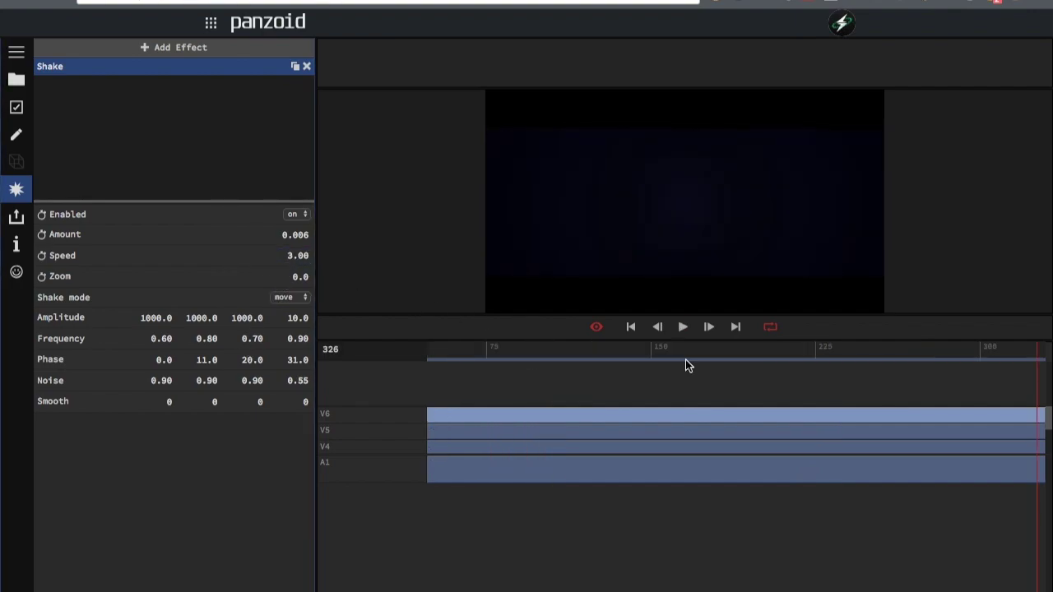
mouse_move(566, 351)
left_mouse_down()
mouse_move(479, 352)
mouse_move(567, 355)
mouse_move(550, 356)
left_mouse_up()
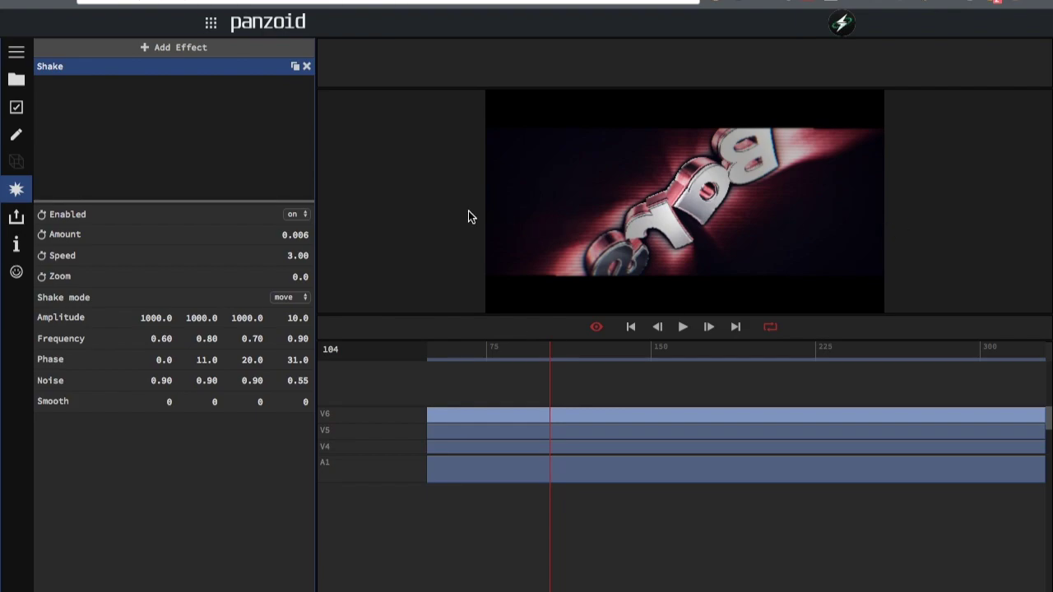
- Open the media library and scrub the timeline to frame 141 to examine the combined Adjustment effects
left_click(16, 81)
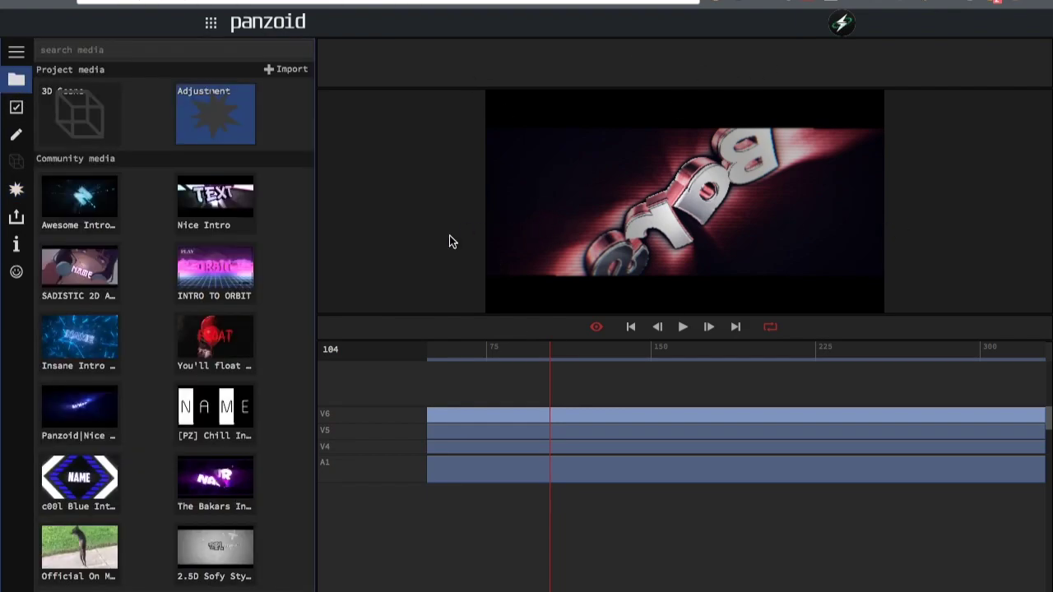
left_click_drag(489, 348, 660, 348)
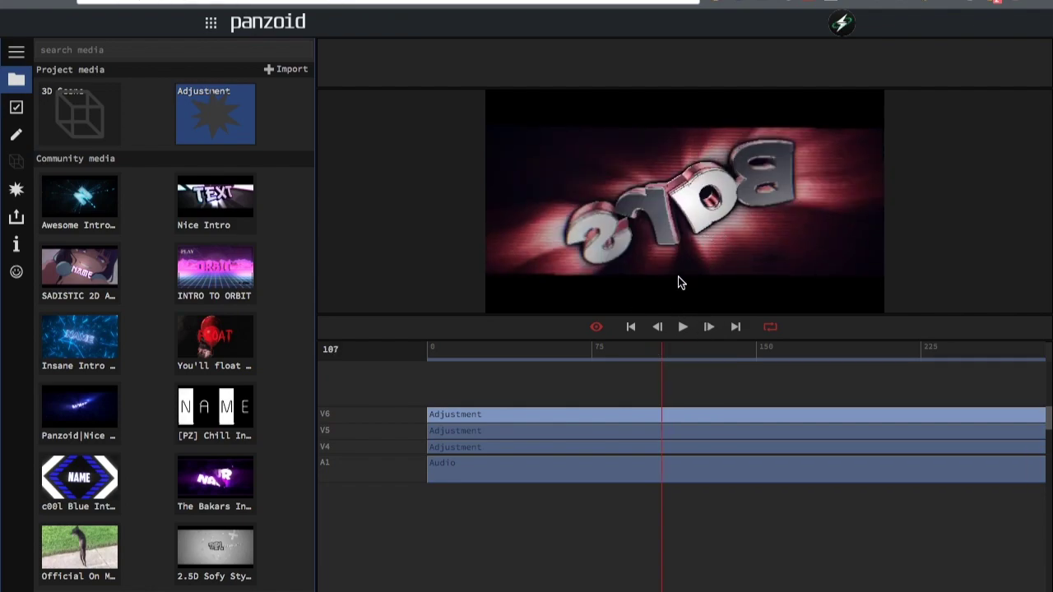
left_click_drag(630, 356, 665, 347)
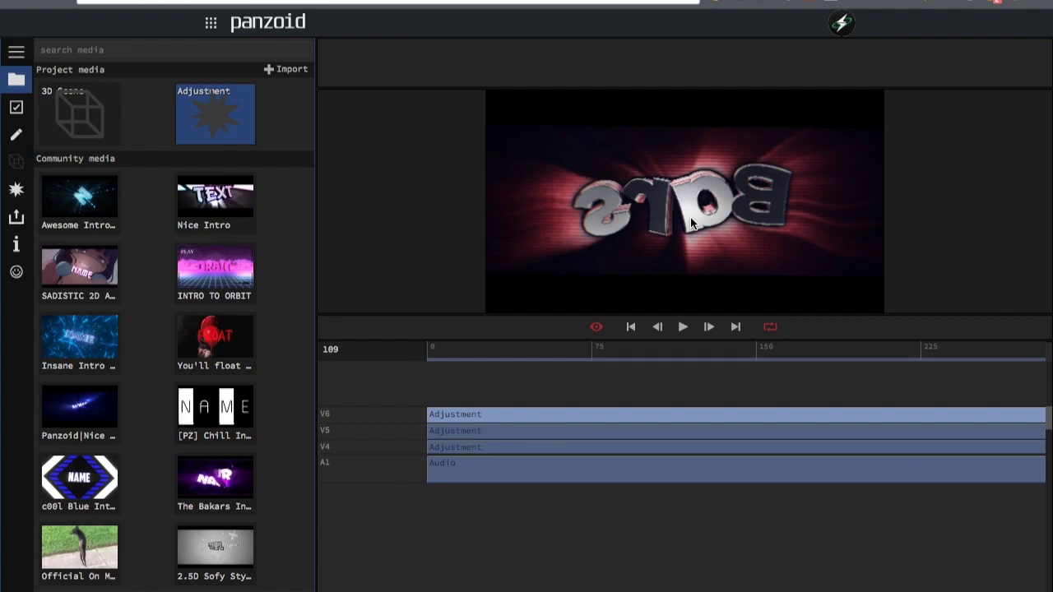
left_click_drag(635, 343, 736, 349)
- Remove the Mask effect from the V6 Adjustment clip and scrub the timeline to preview the result
left_click(292, 87)
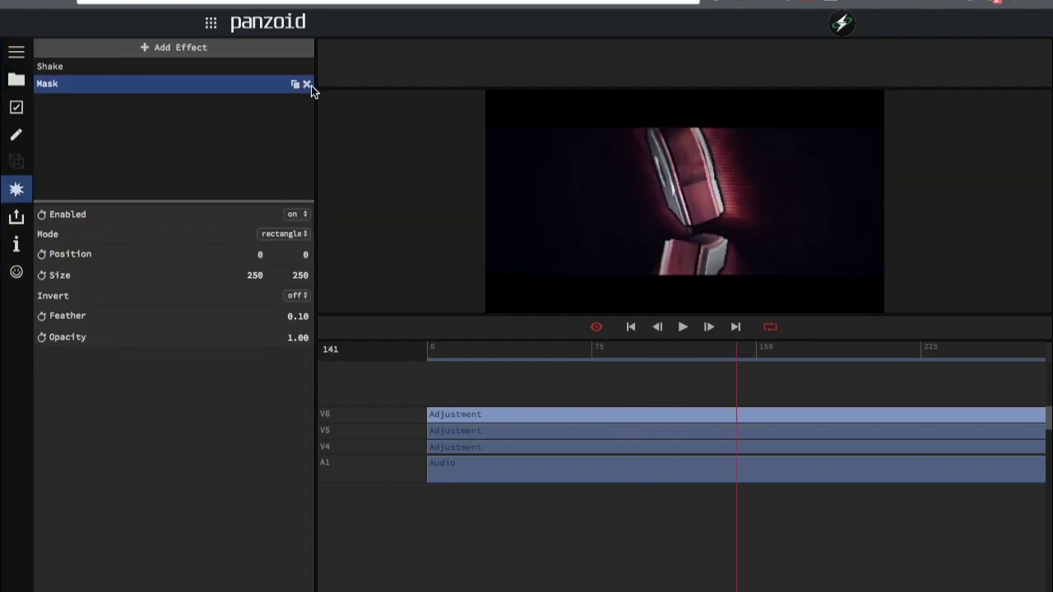
left_click(306, 85)
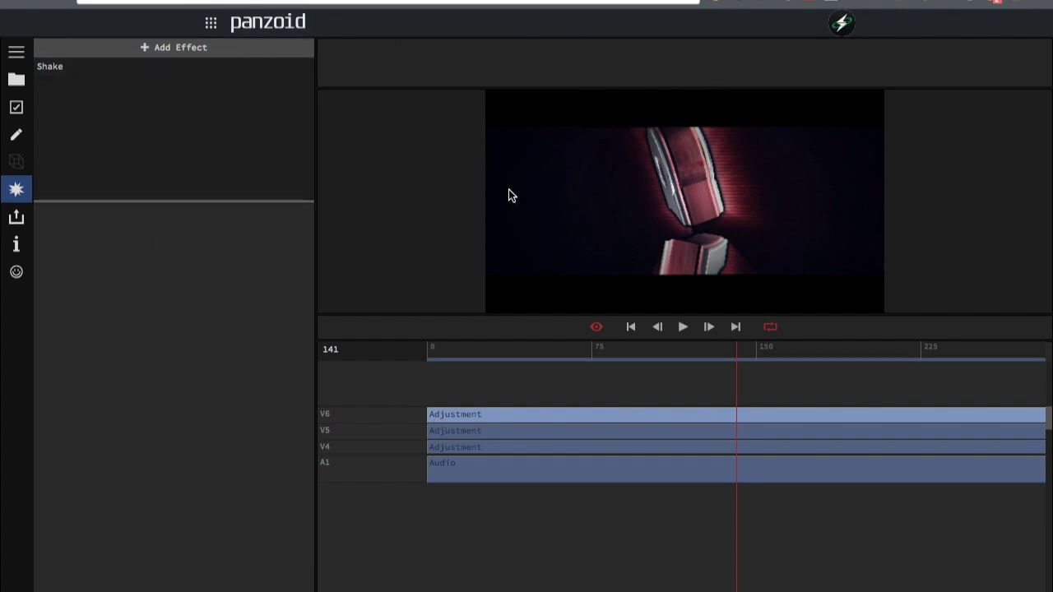
left_click_drag(564, 357, 512, 354)
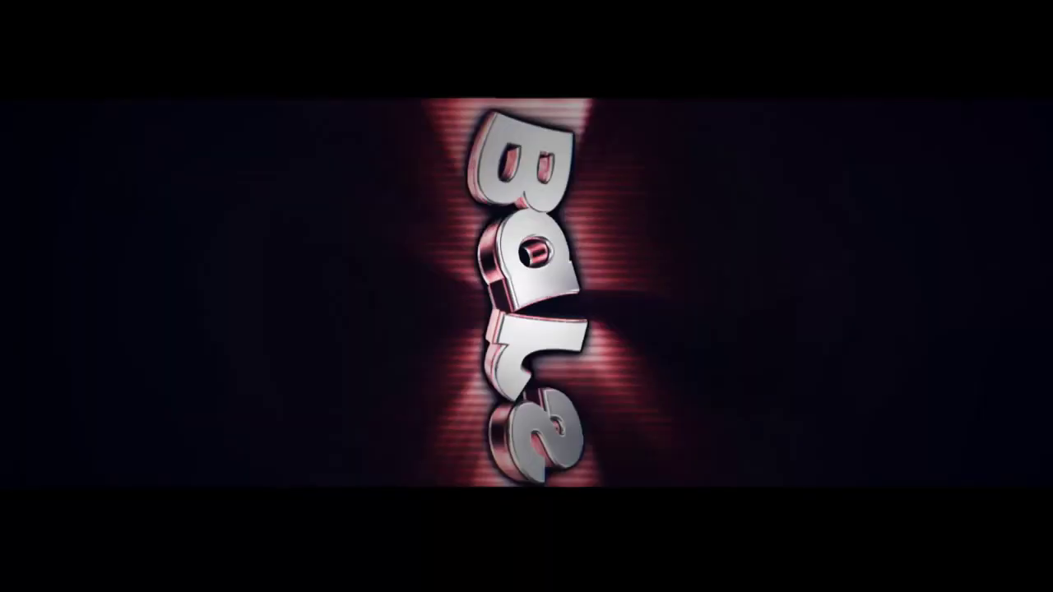